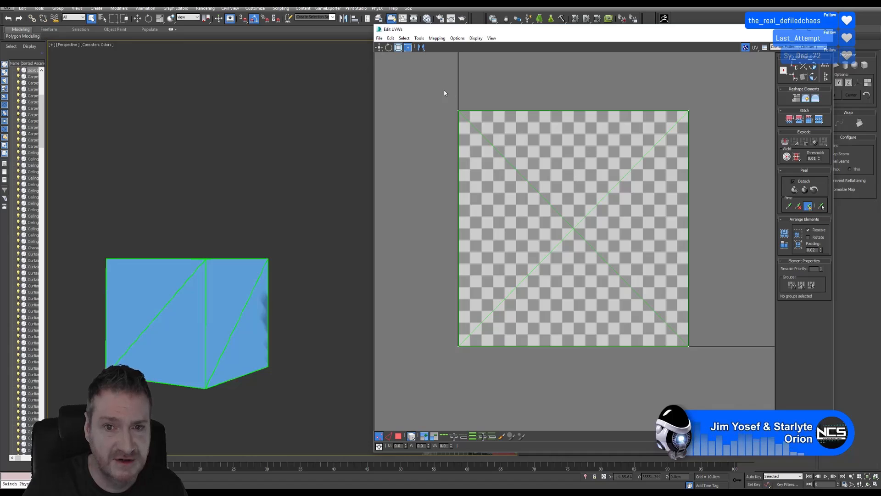
Select all the box's UV polygons and apply Flatten Mapping to split them into separate islands.
drag(444, 90, 721, 360)
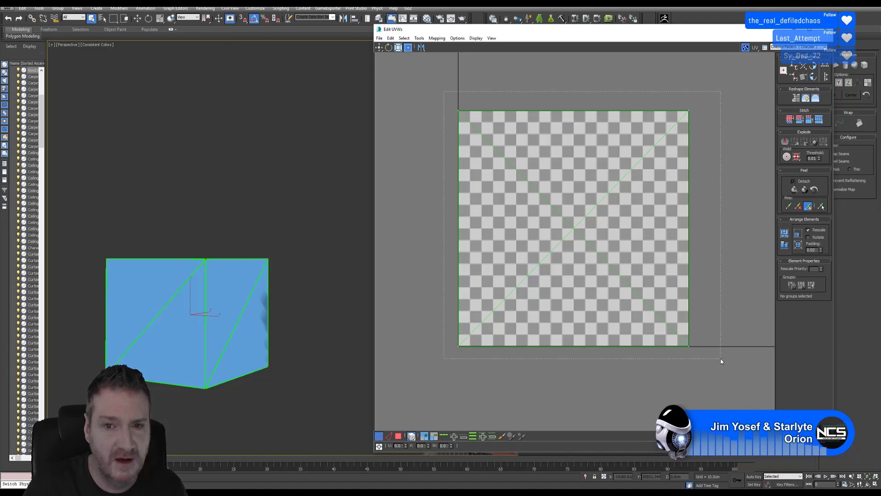
click(398, 436)
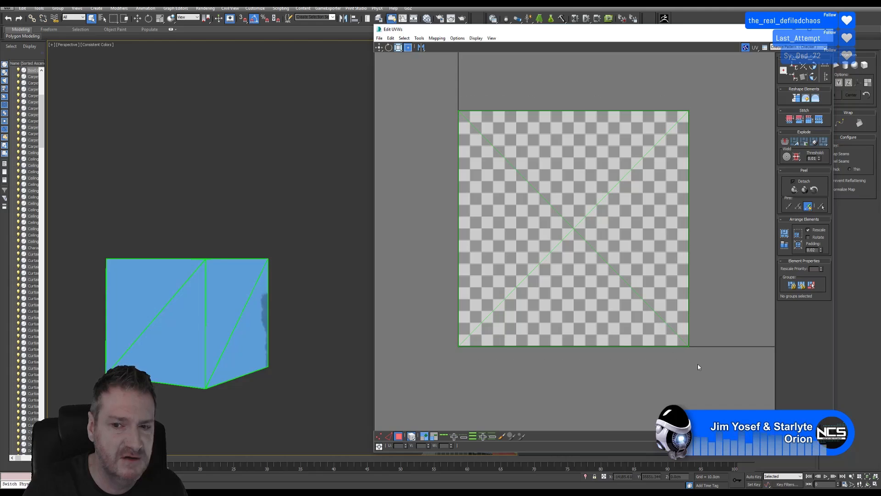
key(ctrl+a)
click(436, 38)
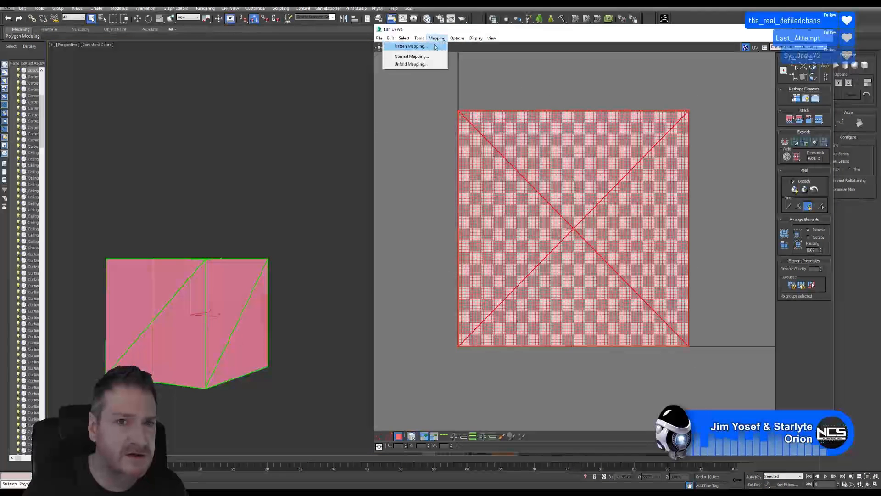
click(411, 46)
key(Return)
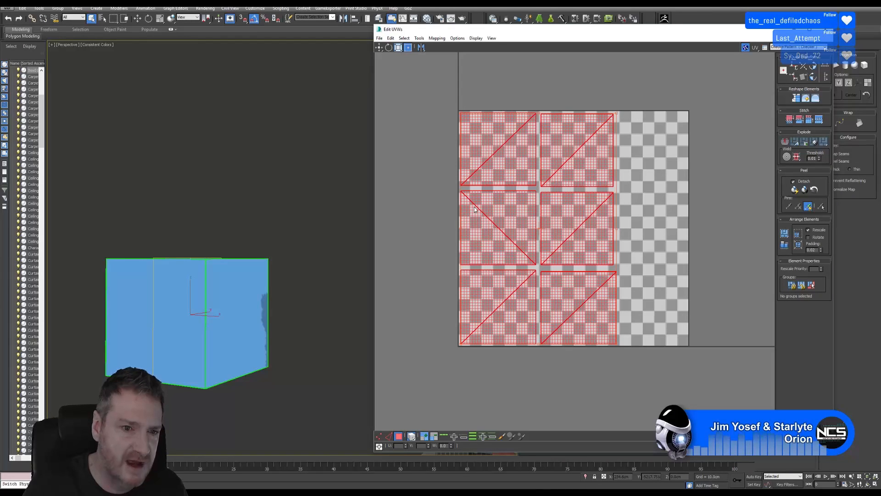
click(649, 213)
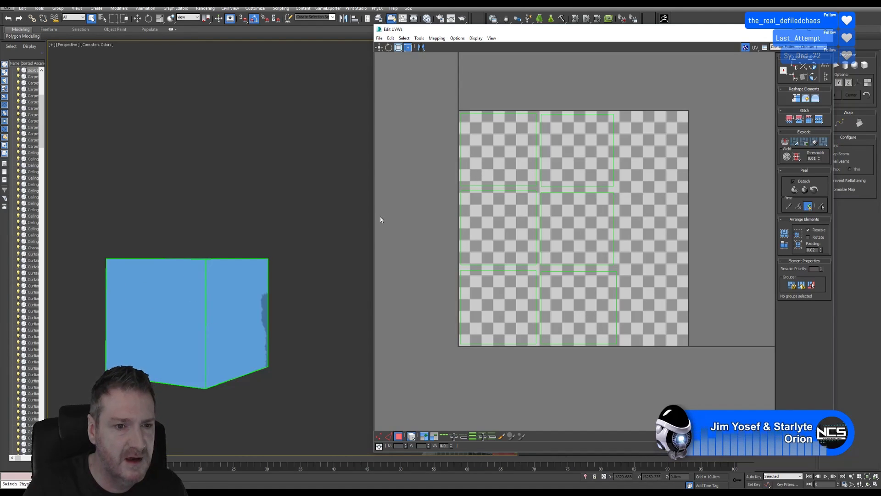
Examine the flattened islands' edges in edge mode, checking where the top island in the first column borders its neighbours.
click(397, 436)
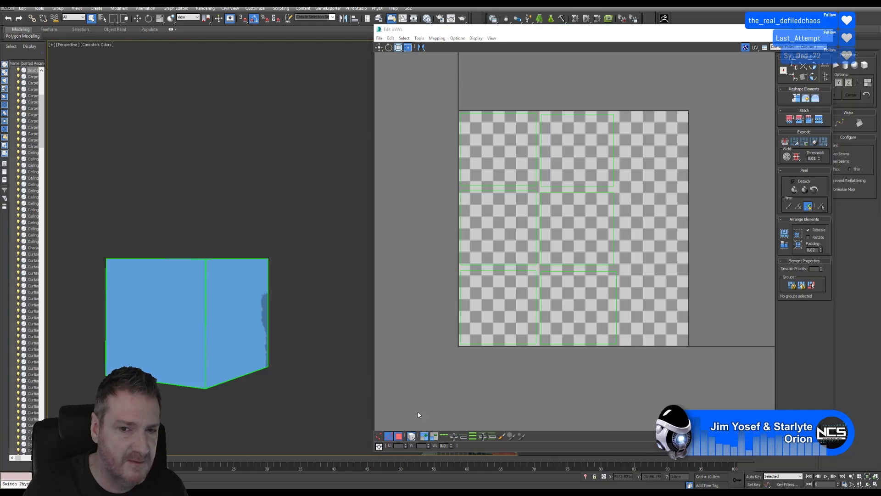
click(491, 184)
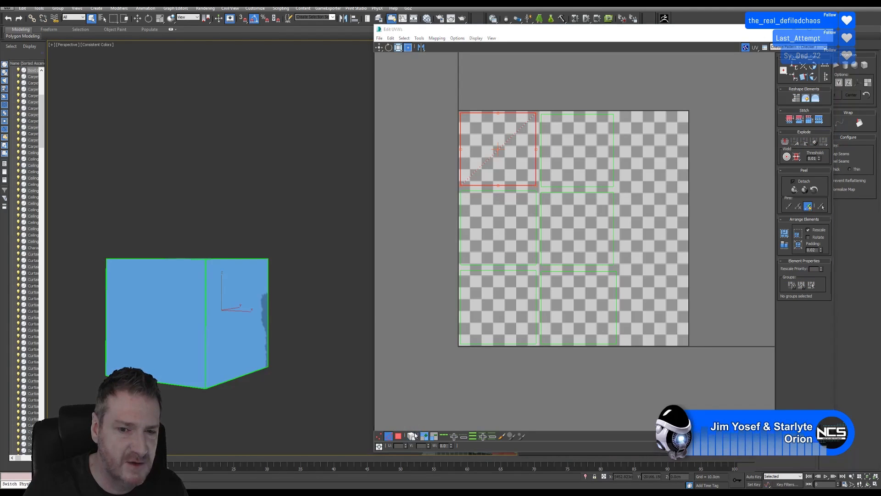
click(439, 197)
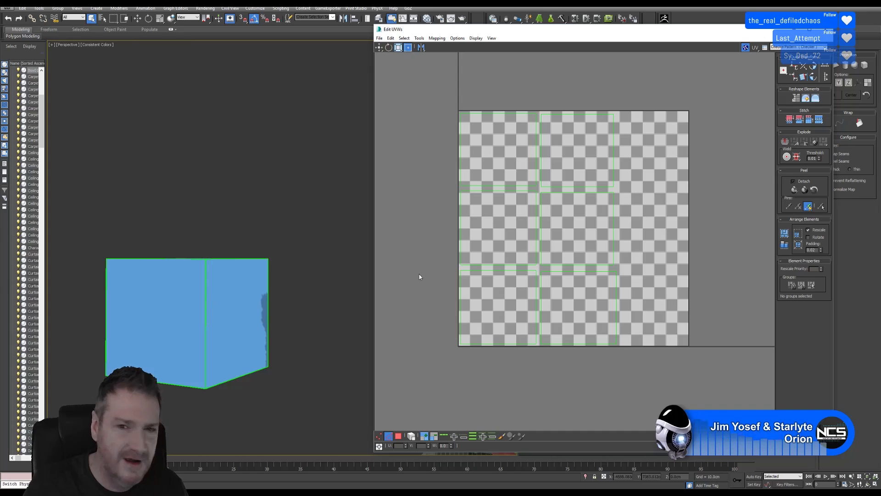
click(498, 184)
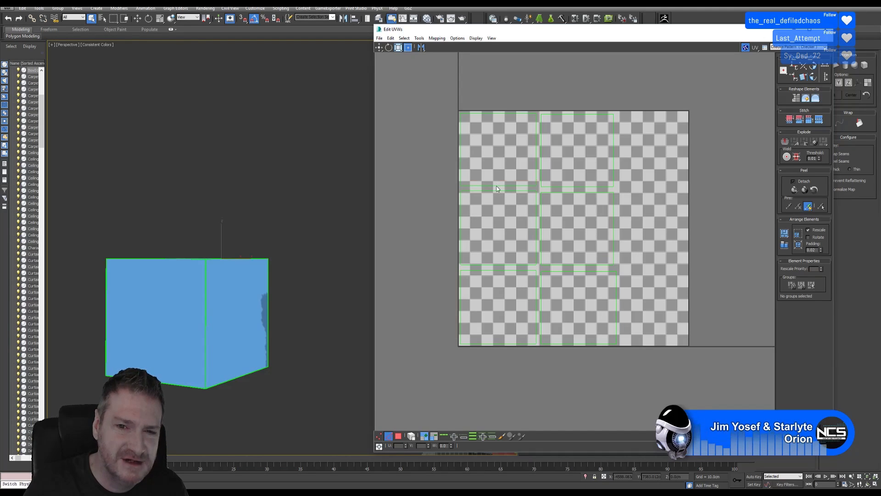
Stitch the middle island in the second column to its matching neighbour along its upper edge.
click(571, 192)
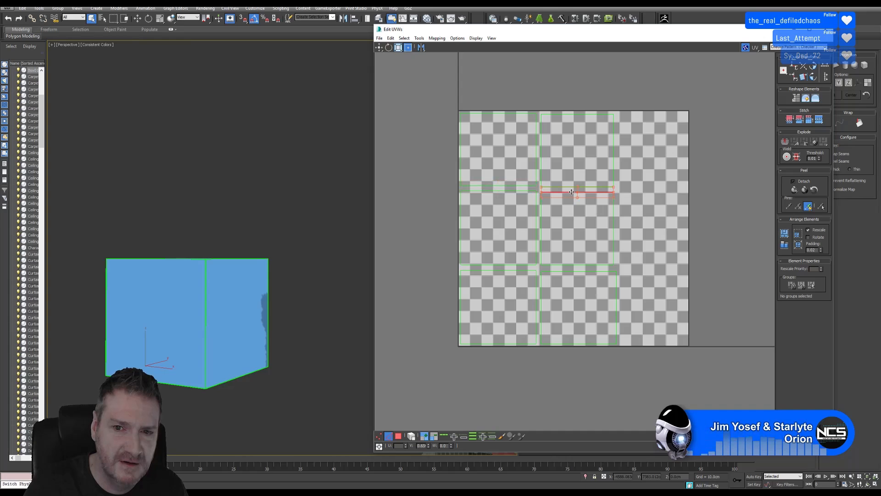
click(419, 38)
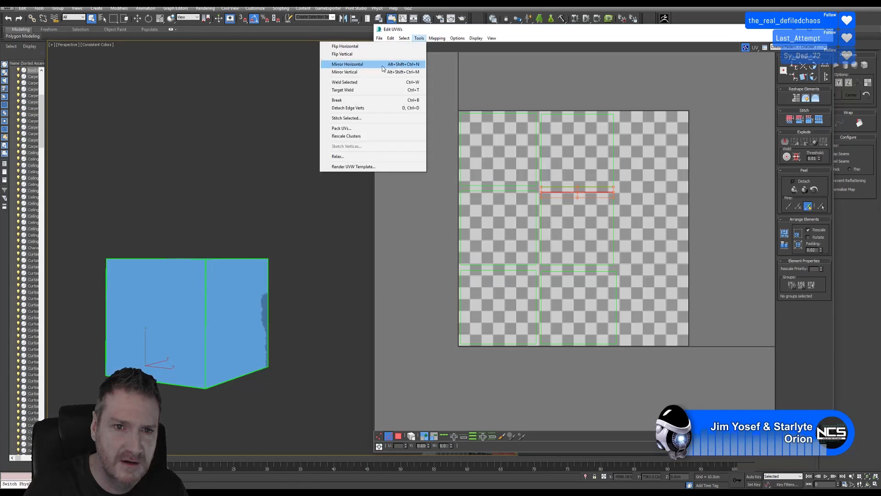
click(361, 117)
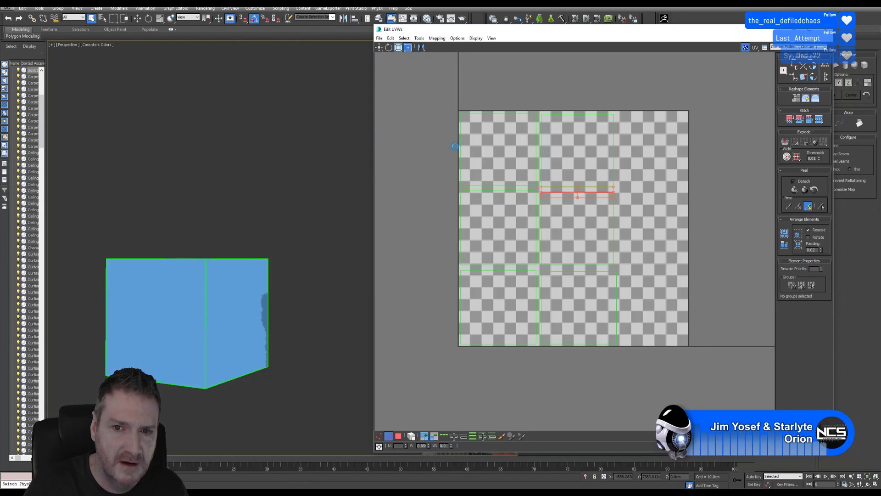
click(89, 22)
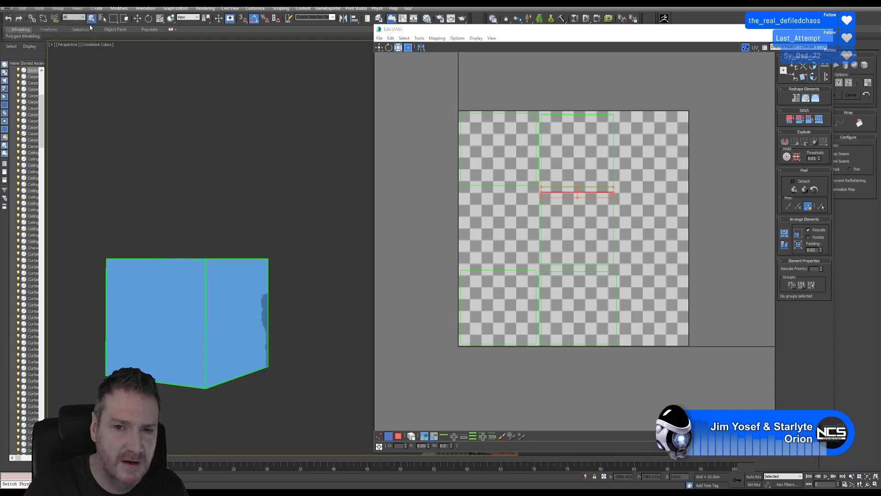
click(640, 200)
scroll(560, 191, up, 5)
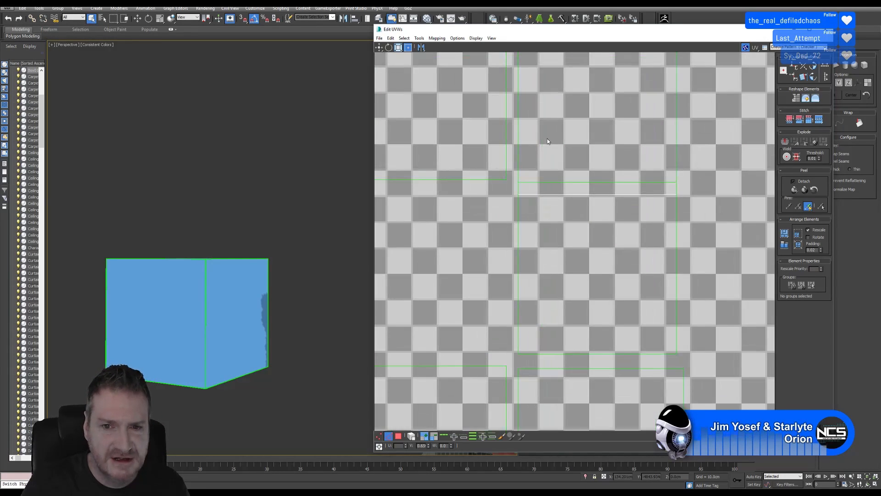
scroll(588, 243, down, 5)
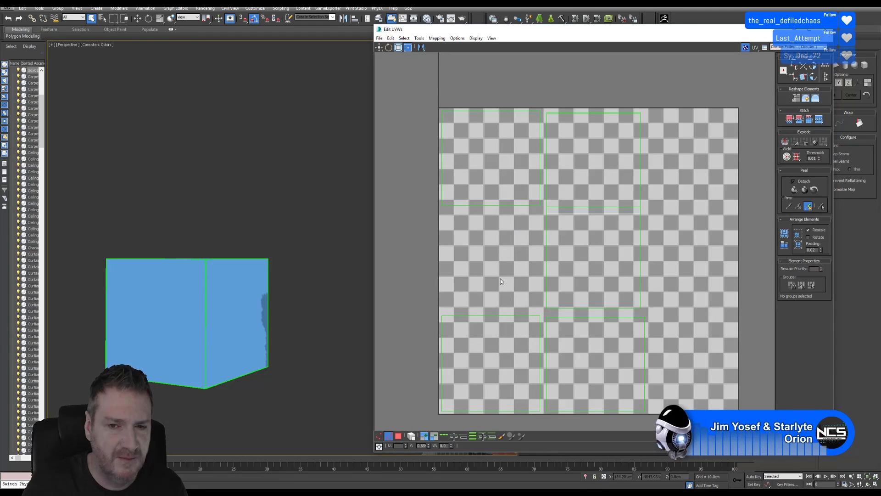
Close the UV editor, replace the box's Unwrap UVW modifier with a fresh one, and reopen the editor.
click(828, 29)
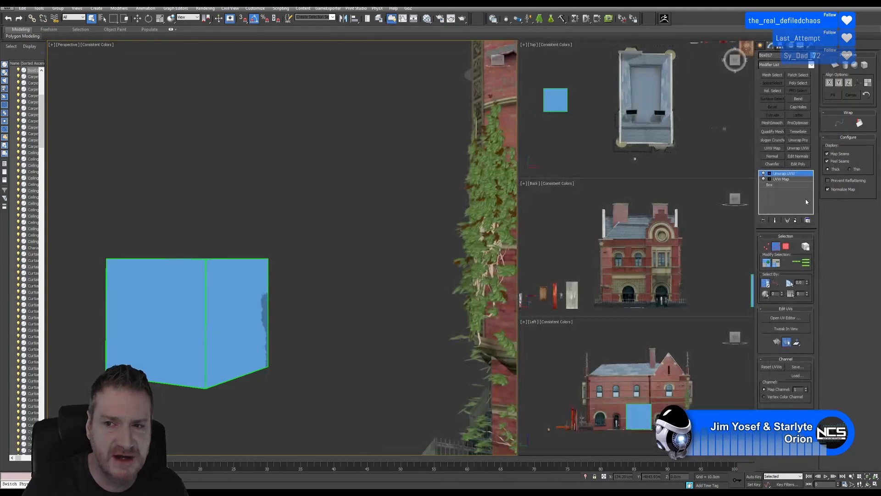
click(795, 220)
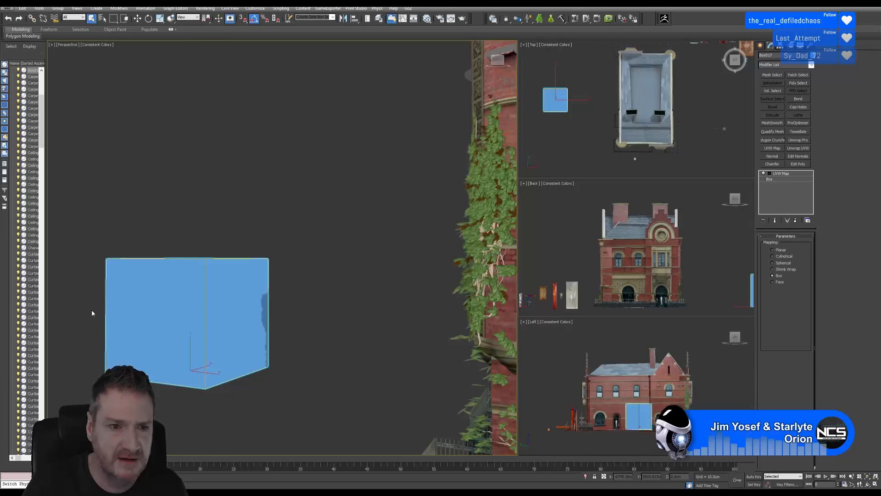
click(798, 148)
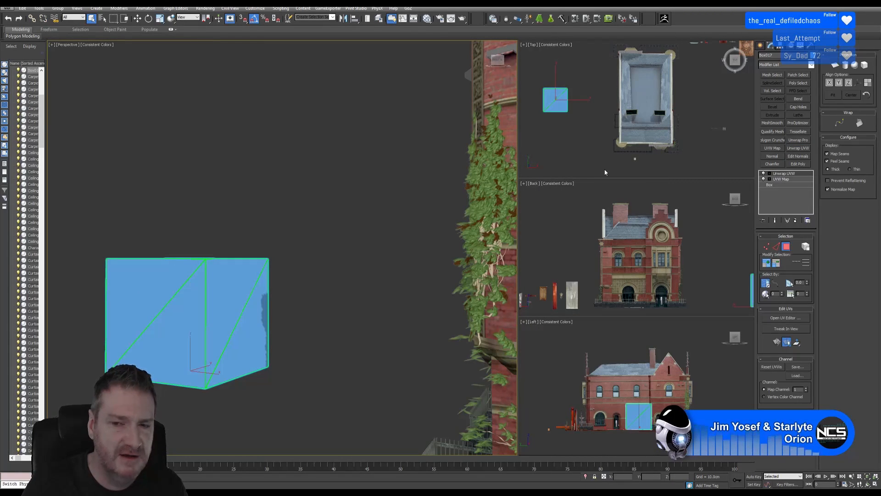
click(780, 317)
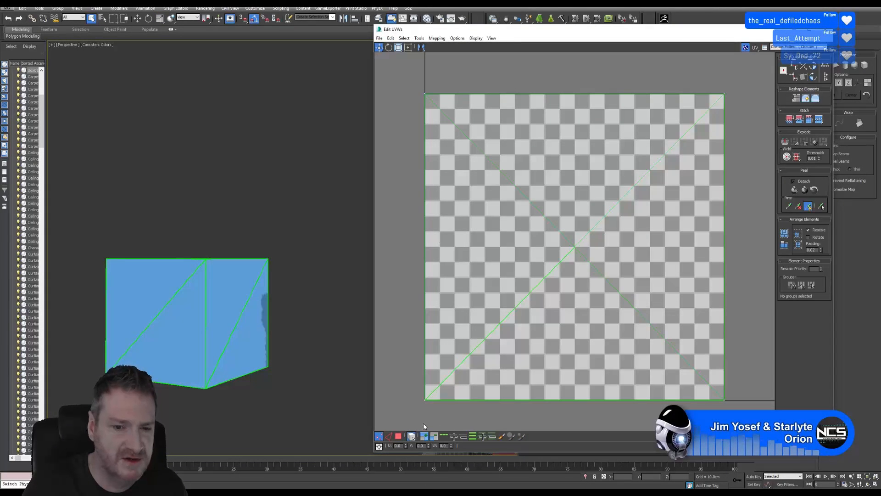
Select the box's narrower visible side face and apply Flatten Mapping to that face alone.
click(187, 338)
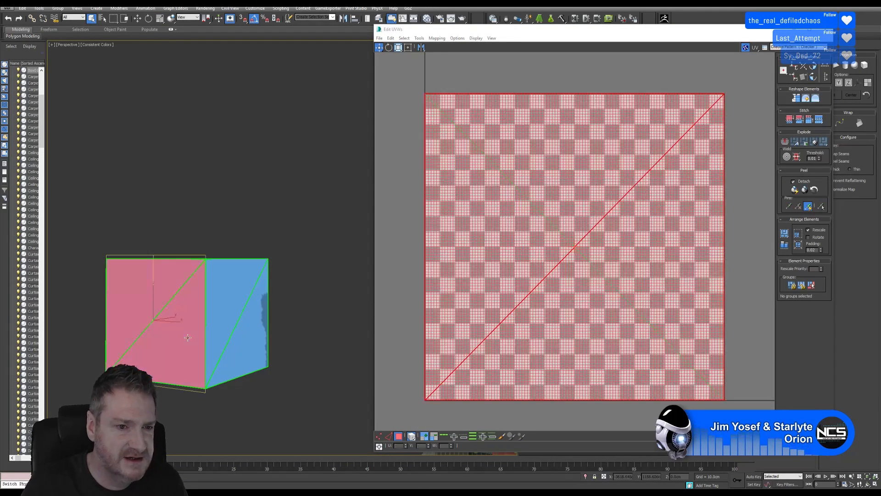
click(237, 312)
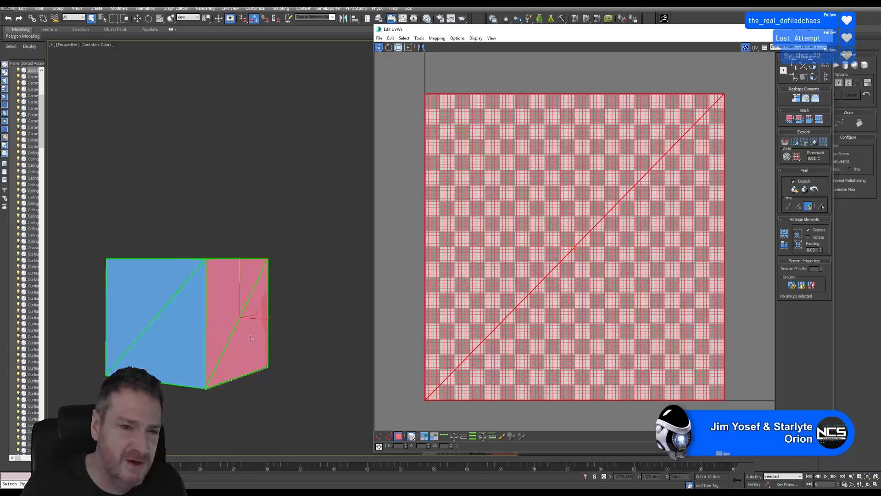
click(437, 39)
click(416, 49)
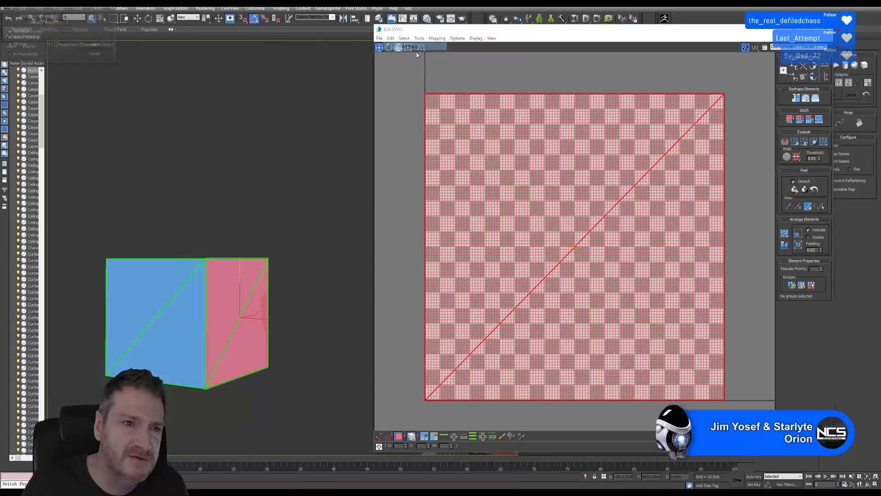
click(96, 45)
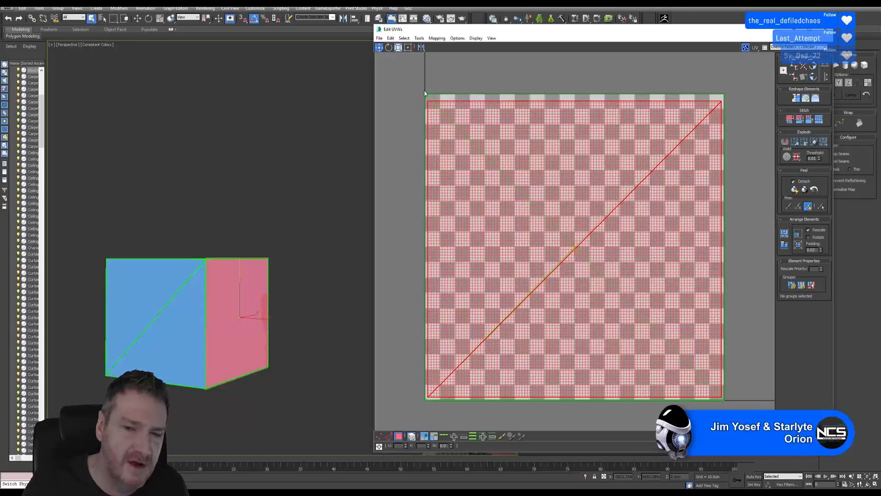
Select all the box's faces, apply Flatten Mapping, and deselect the resulting islands.
key(ctrl+a)
click(437, 38)
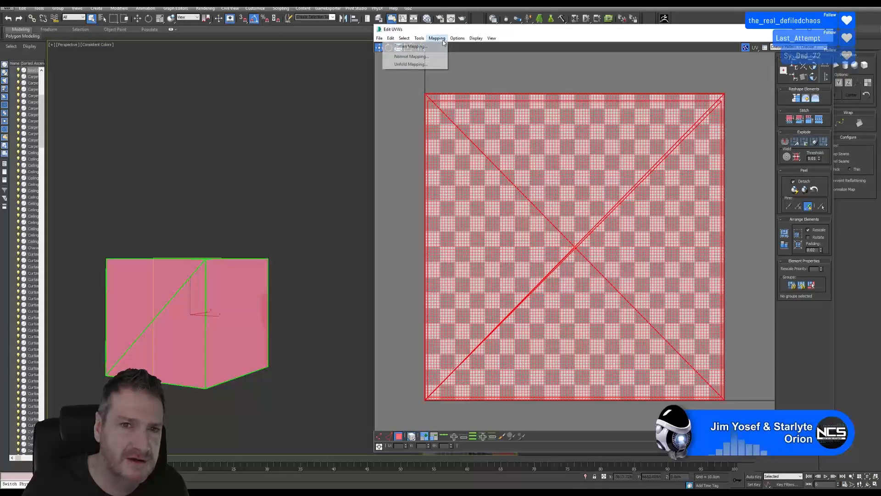
click(428, 46)
click(97, 46)
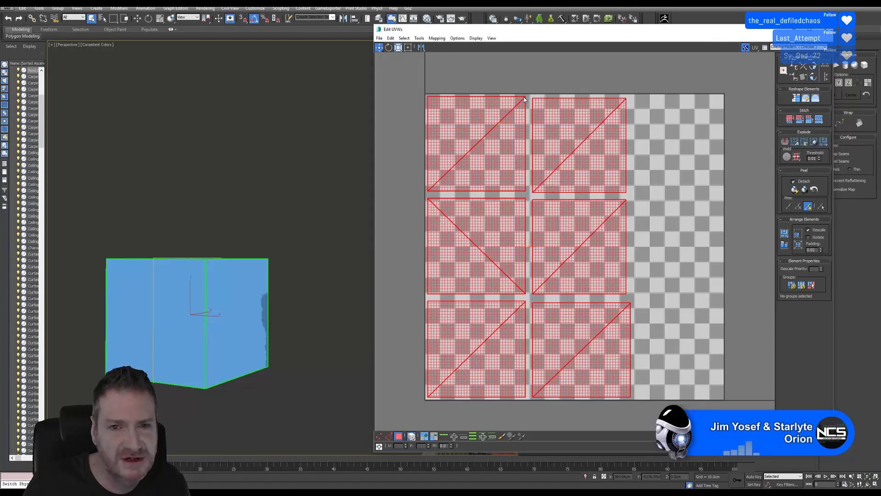
click(398, 106)
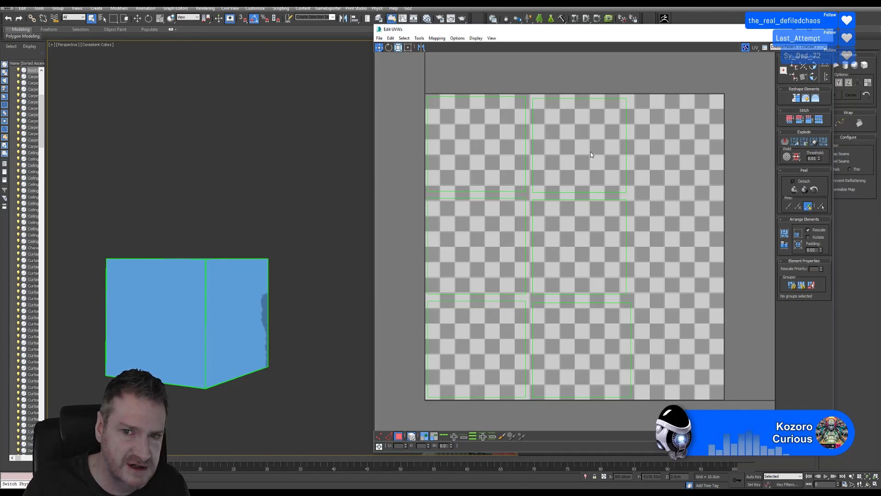
click(482, 196)
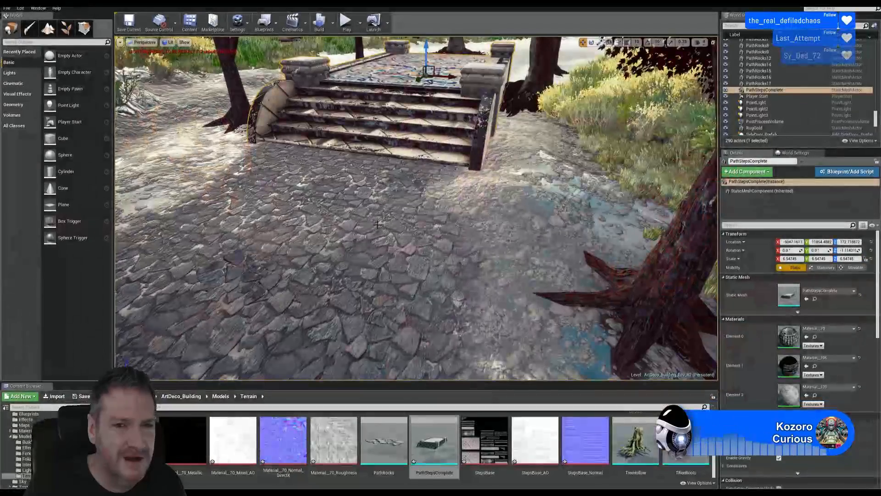
In Unreal Editor, examine the stone path texture around the garden and the PathStepsComplete steps from several viewpoints.
right_drag(417, 206, 417, 206)
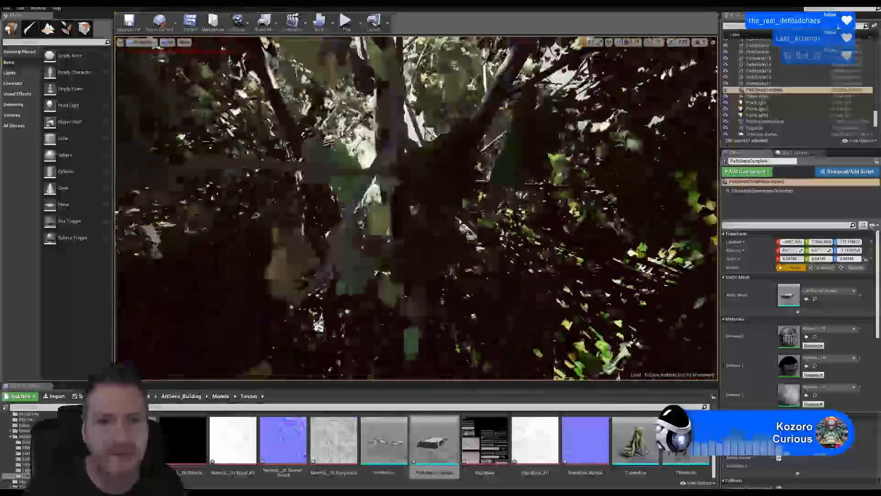
right_drag(499, 265, 499, 264)
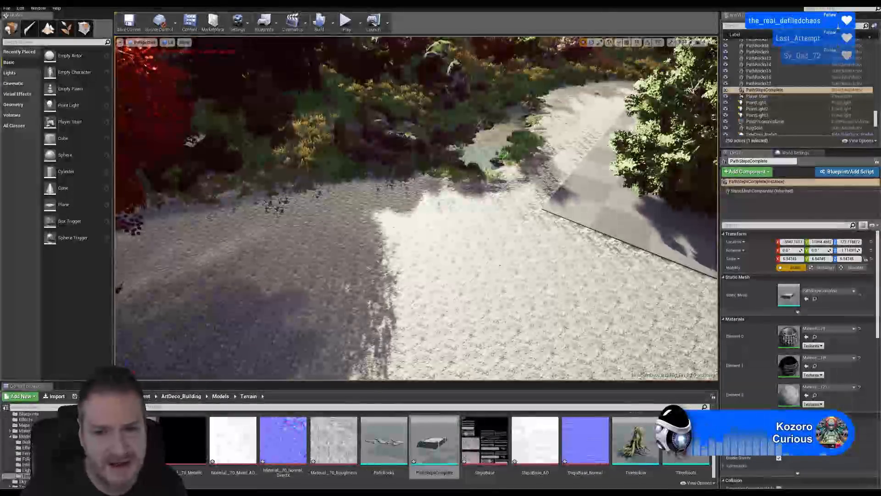
right_drag(417, 197, 449, 177)
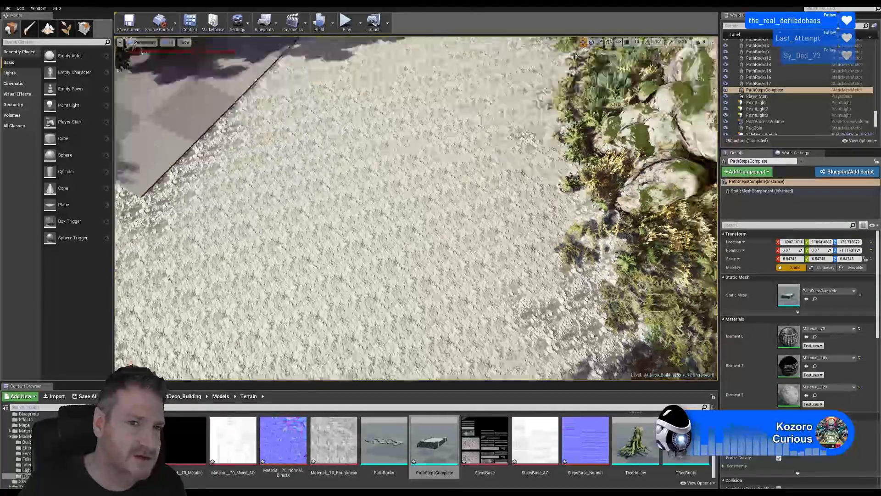
right_drag(416, 208, 443, 191)
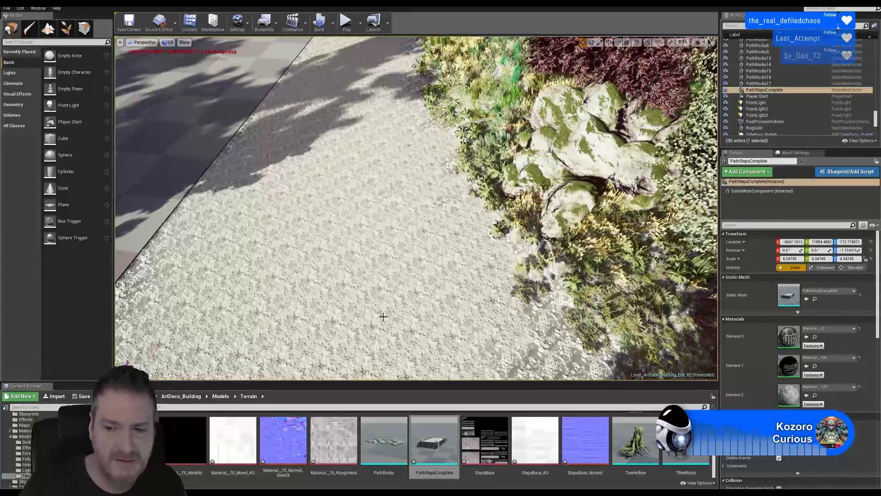
mouse_move(352, 193)
right_down()
mouse_move(505, 207)
mouse_move(496, 197)
mouse_move(458, 215)
mouse_move(452, 245)
mouse_move(431, 230)
mouse_move(483, 327)
right_up()
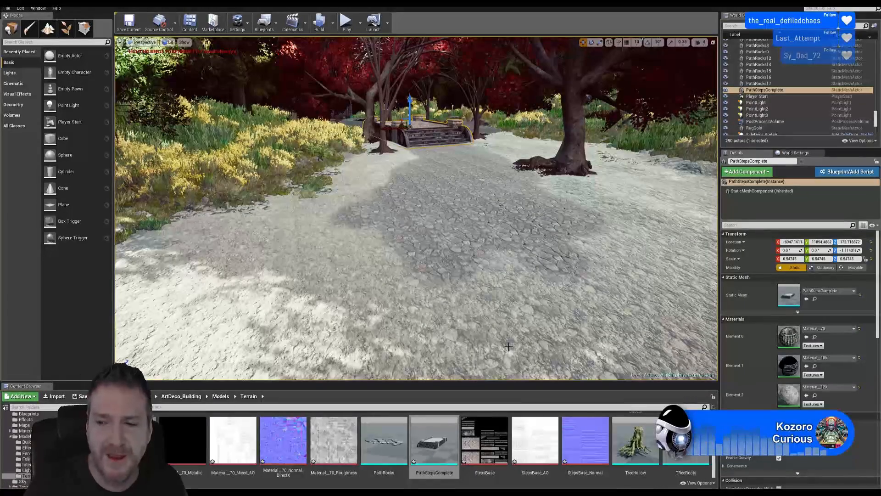
key(w)
right_drag(416, 208, 461, 248)
scroll(170, 71, down, 5)
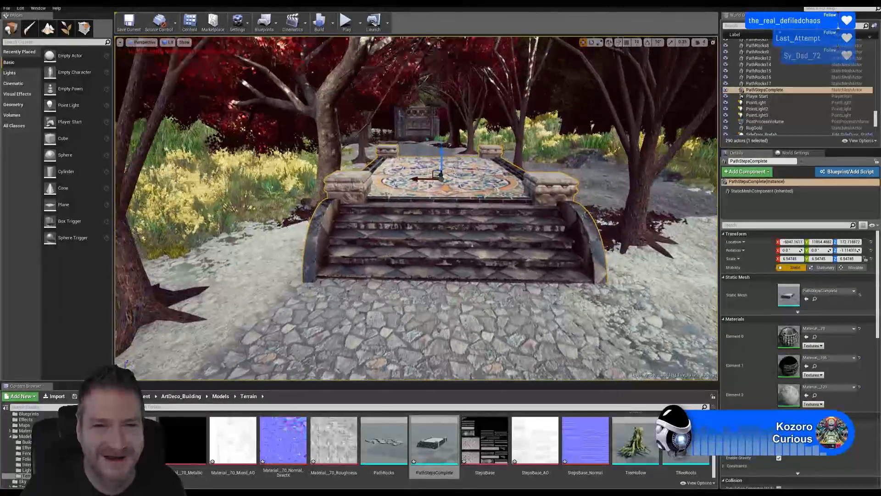
scroll(416, 207, up, 5)
scroll(416, 208, up, 5)
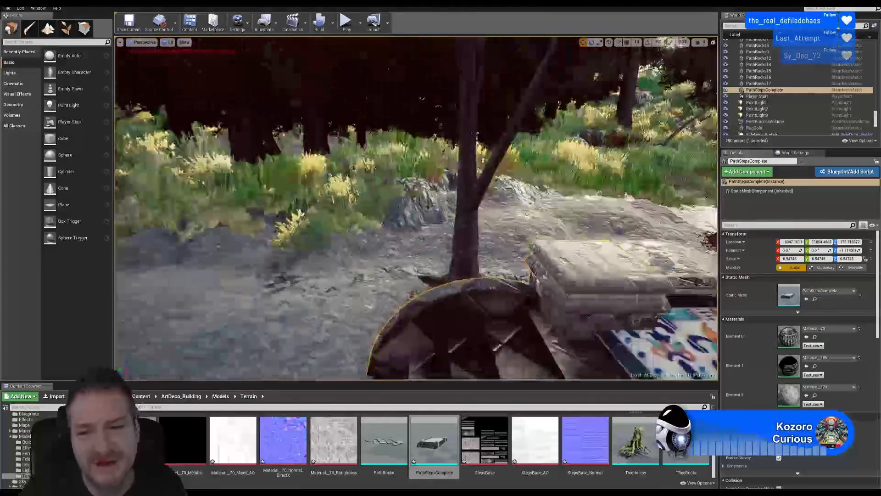
scroll(416, 208, down, 10)
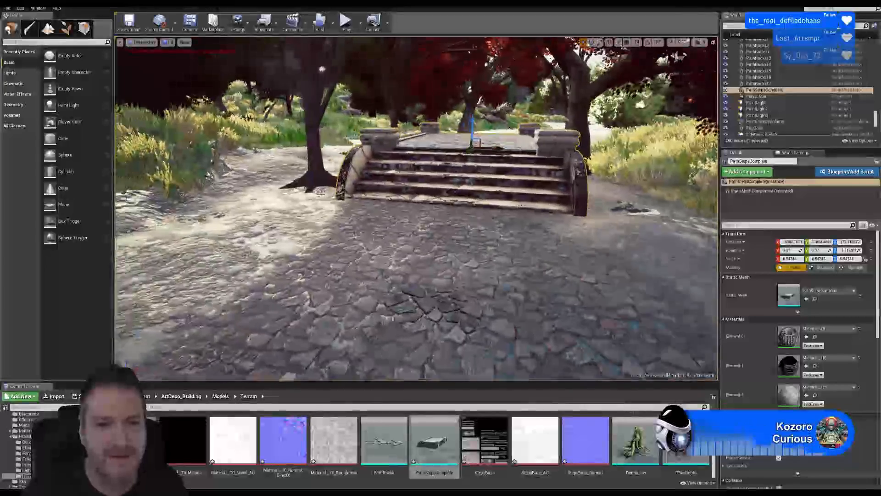
Examine the PathStepsComplete steps, the wrought-iron entrance gate, and the stone path running through the trees and beyond the steps.
right_drag(416, 207, 423, 200)
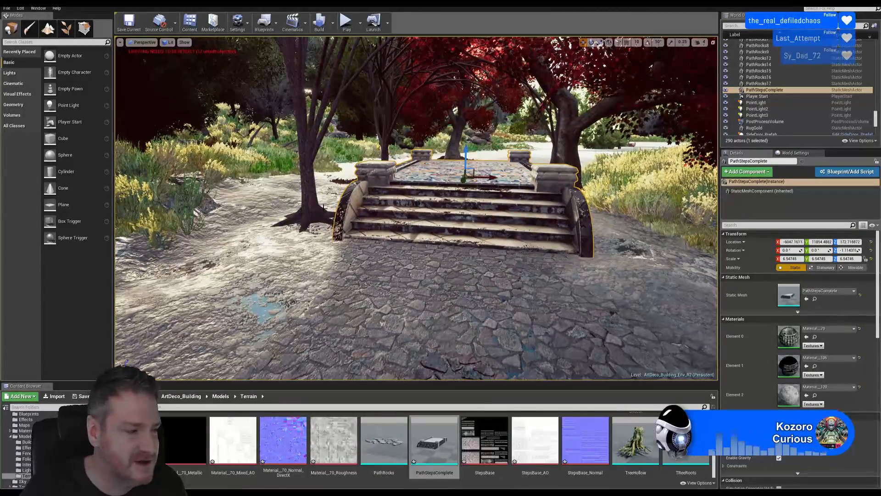
right_drag(423, 200, 546, 167)
key(s)
scroll(518, 140, up, 2)
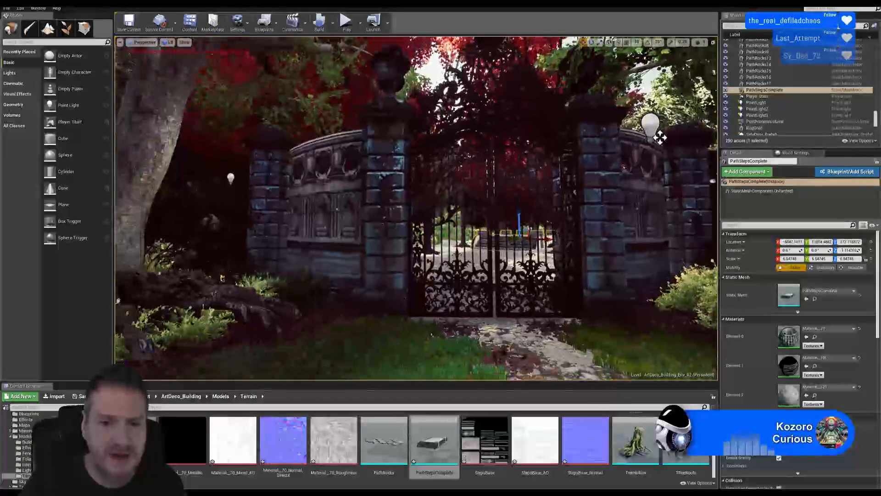
scroll(659, 138, up, 5)
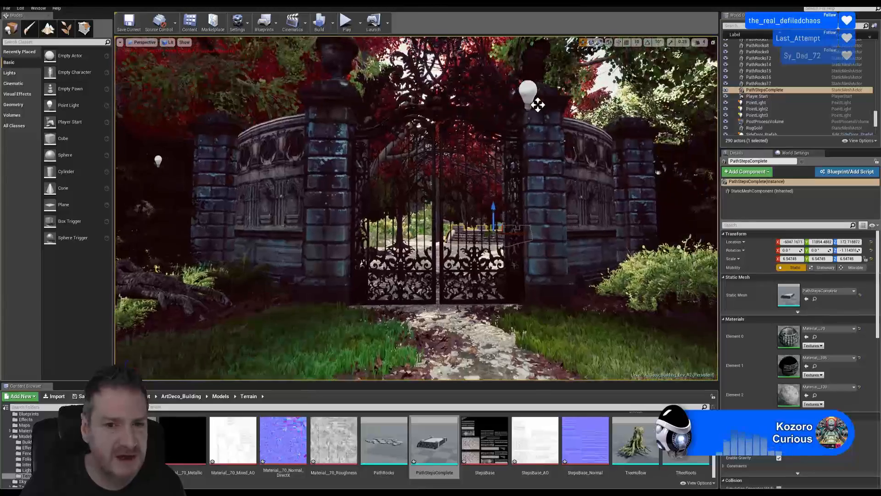
scroll(131, 366, up, 6)
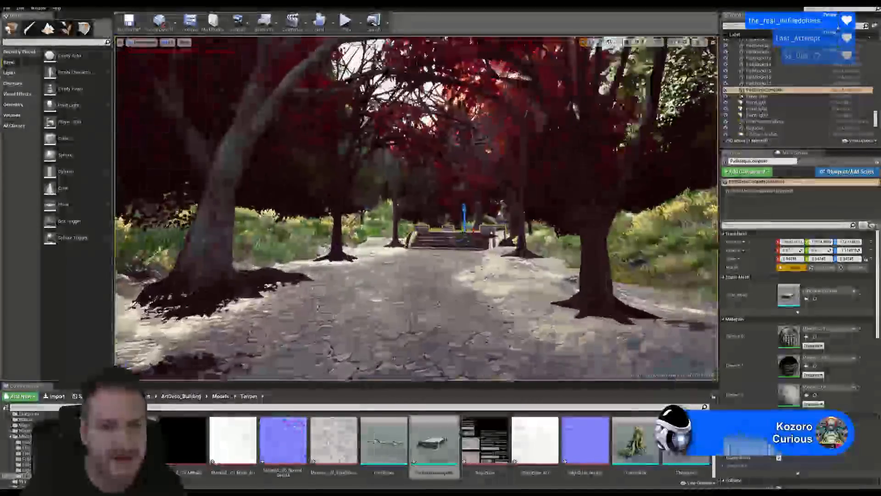
scroll(125, 364, up, 5)
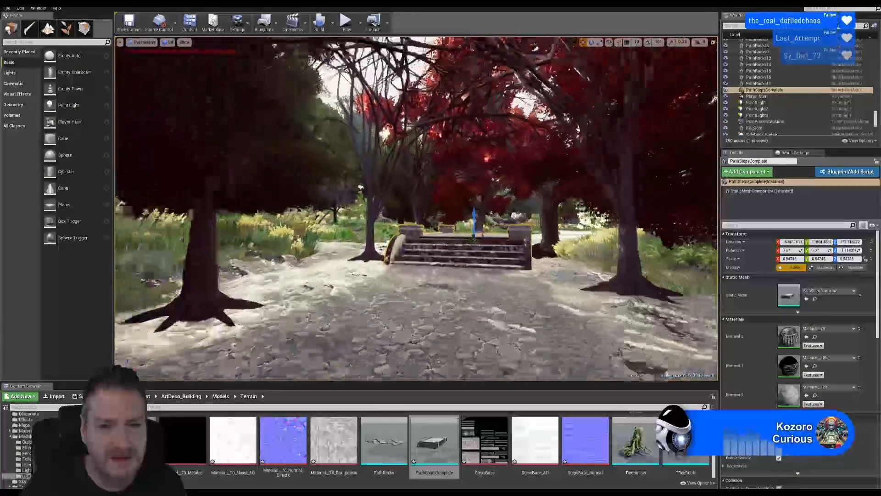
scroll(125, 364, up, 3)
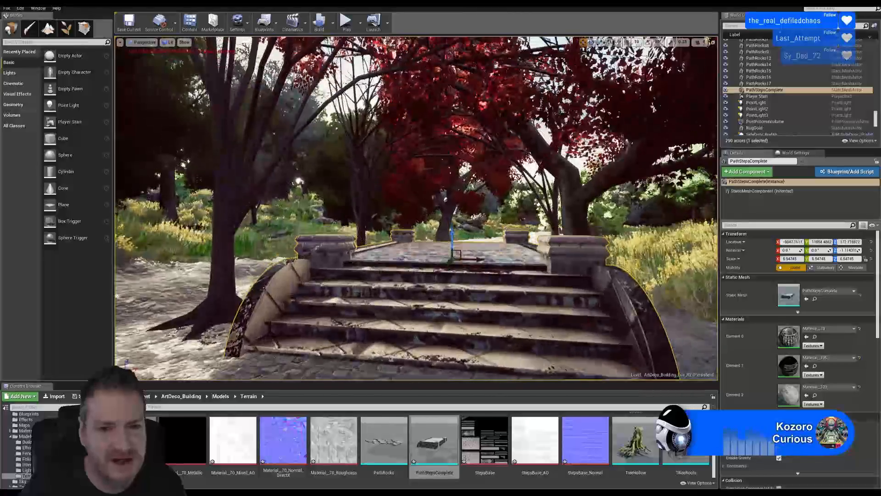
scroll(126, 366, up, 3)
scroll(125, 364, up, 8)
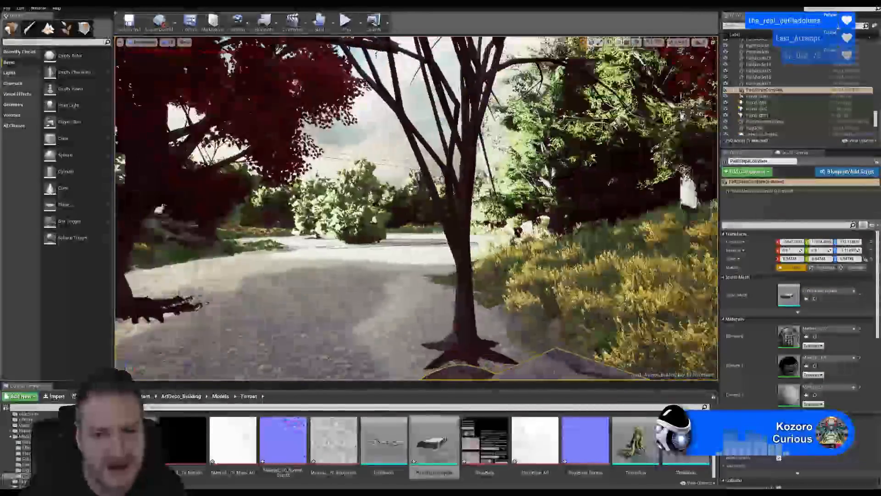
drag(416, 208, 512, 312)
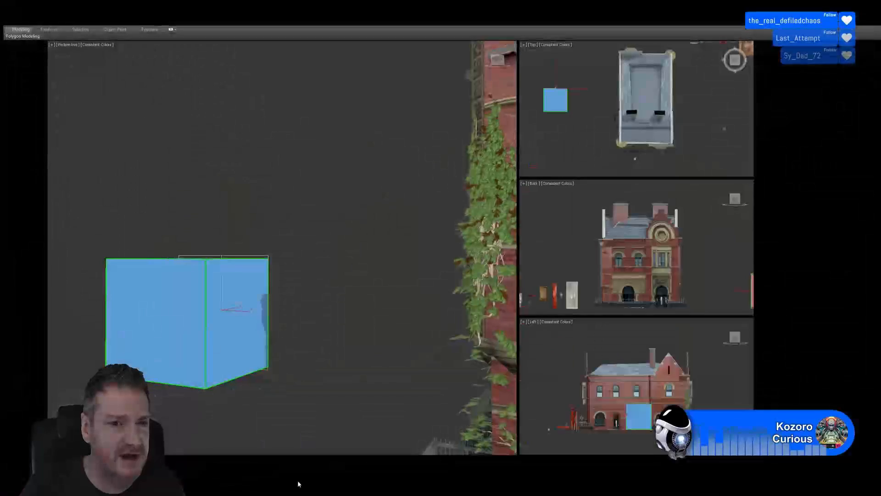
In 3ds Max, examine the red-brick building's front facade and side wall beside the unwrapped box.
right_click(362, 248)
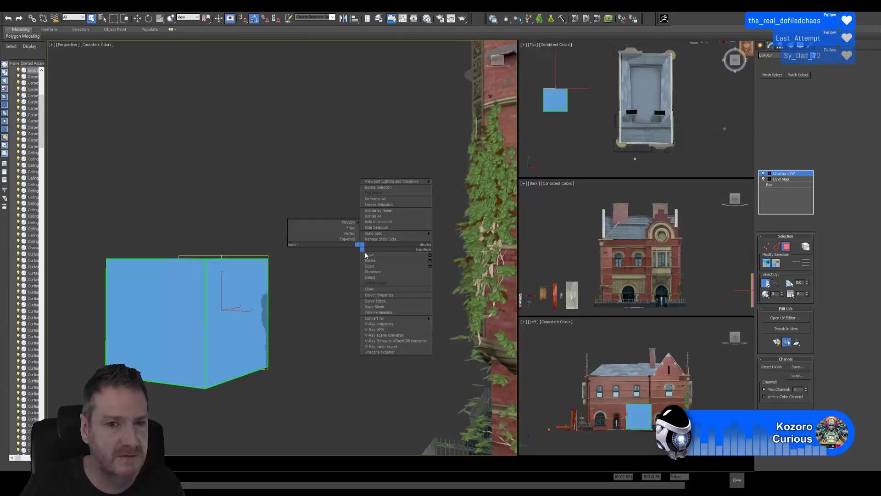
click(344, 283)
middle_drag(345, 282, 338, 250)
scroll(299, 272, down, 6)
scroll(299, 272, up, 3)
scroll(338, 250, up, 3)
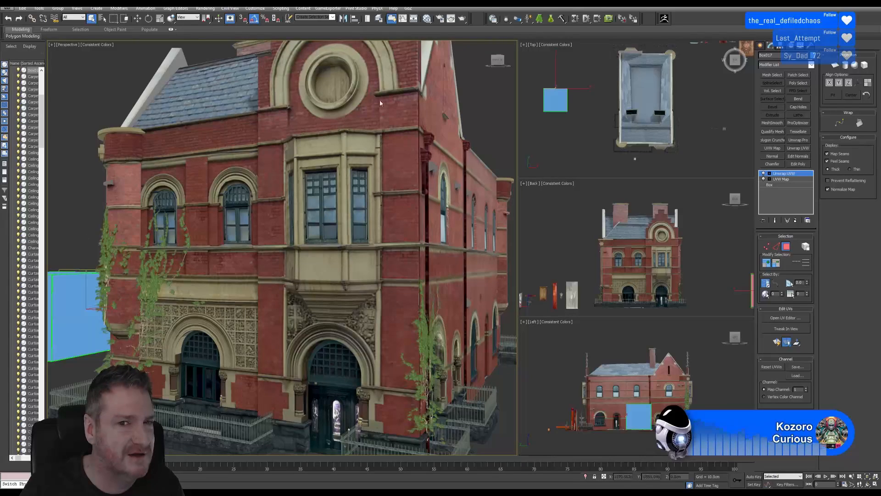
click(867, 483)
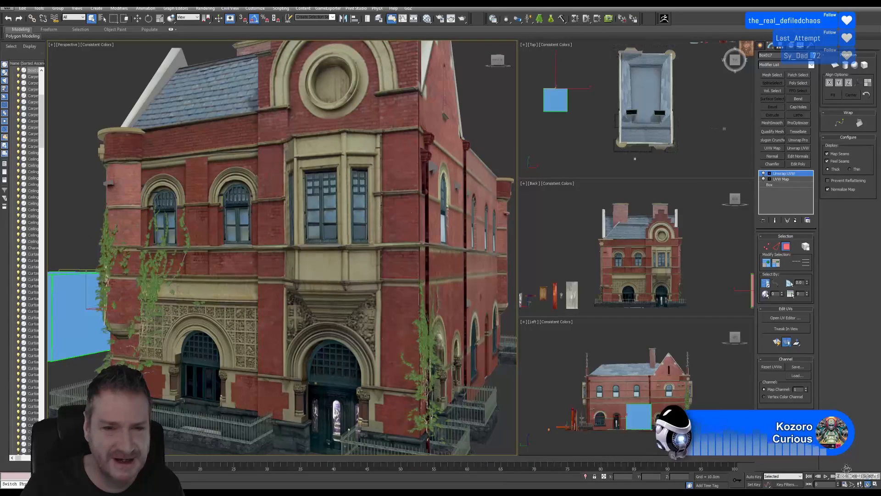
drag(303, 270, 386, 231)
Switch to Unreal Editor and examine both ends of the PathStepsComplete steps and where they meet the stone path.
key(alt+Tab)
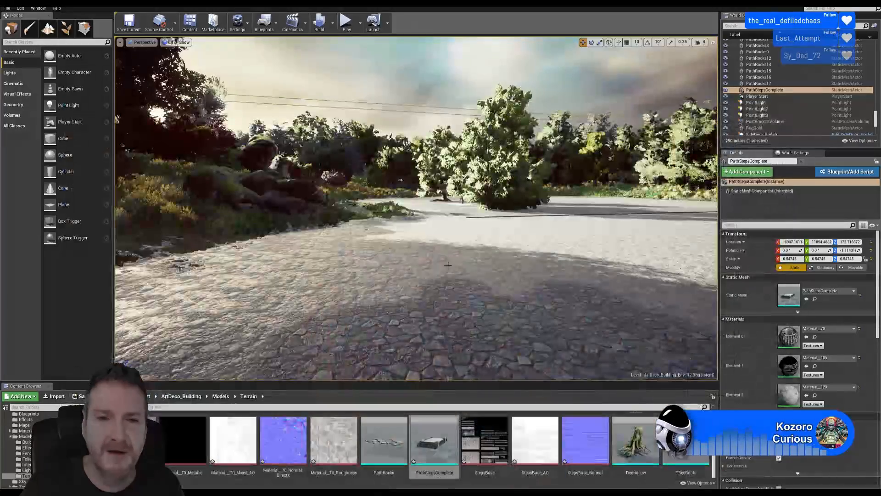
right_drag(419, 244, 670, 245)
key(w)
key(f)
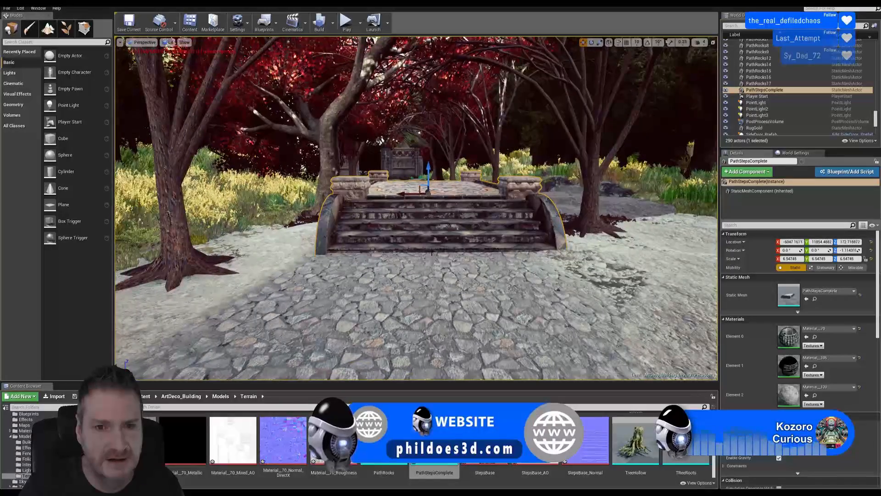
scroll(416, 209, up, 4)
scroll(416, 208, up, 4)
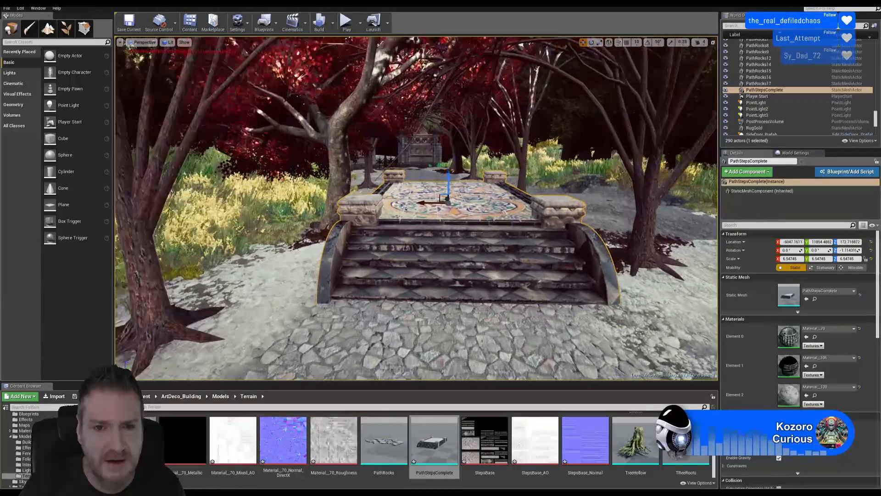
right_drag(416, 209, 656, 216)
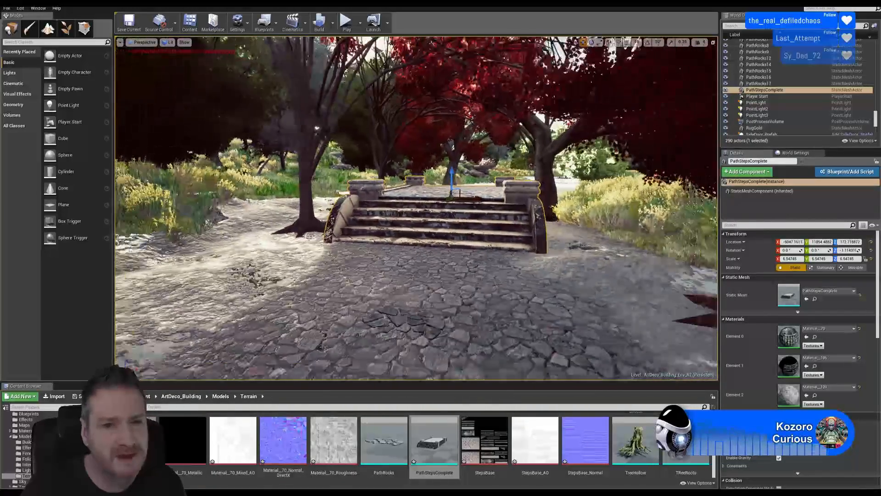
mouse_move(387, 286)
right_down()
mouse_move(363, 286)
mouse_move(413, 299)
mouse_move(505, 285)
mouse_move(372, 286)
mouse_move(389, 286)
right_up()
key(a)
key(w)
key(w)
key(s)
key(d)
key(d)
key(s)
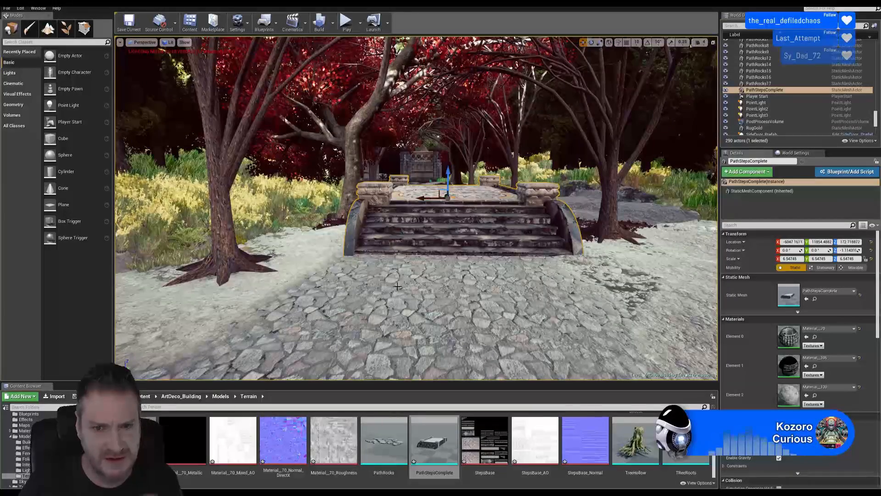
Rotate PathStepsComplete to about 0.08° around Z and shift it slightly along X to align it with the stone path.
right_drag(412, 285, 383, 289)
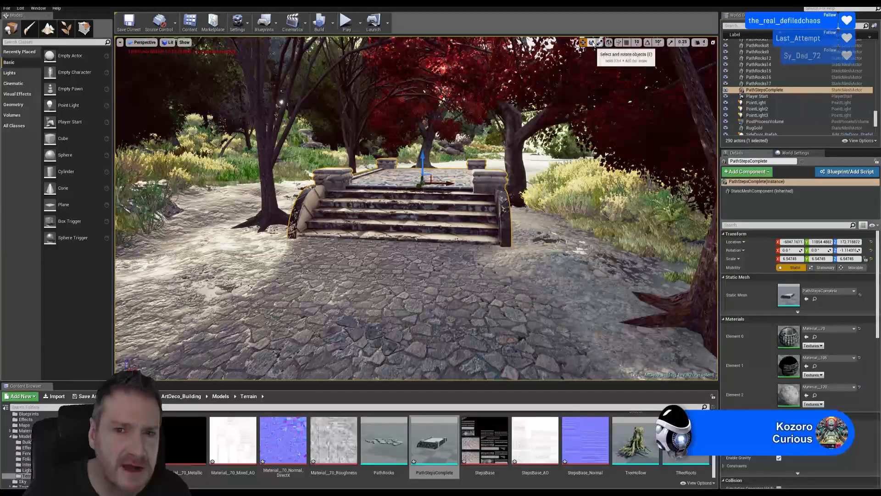
drag(473, 186, 475, 186)
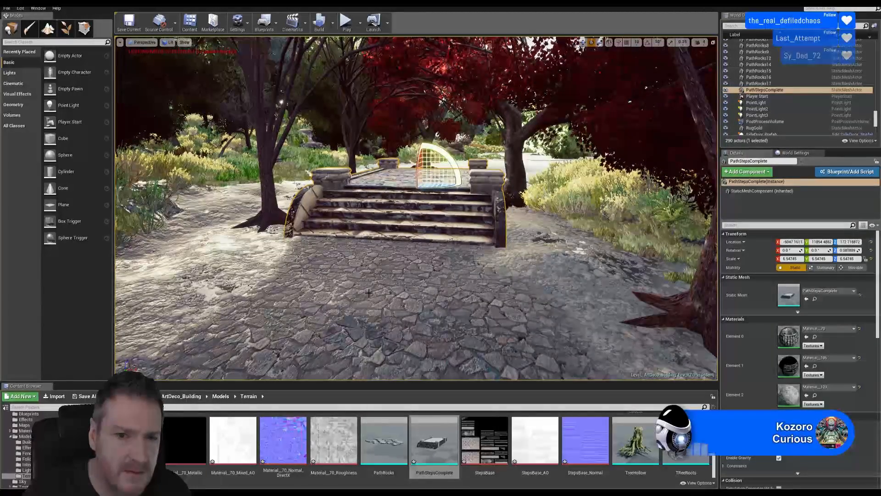
right_drag(475, 185, 425, 200)
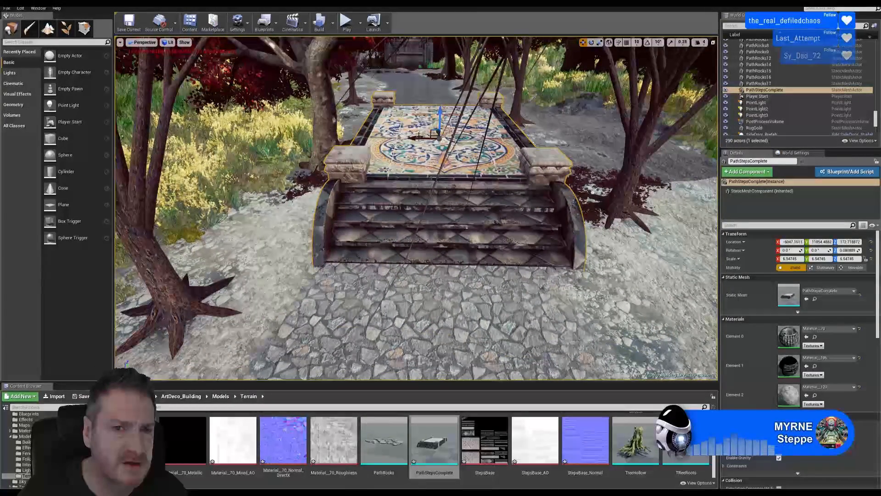
drag(418, 137, 414, 136)
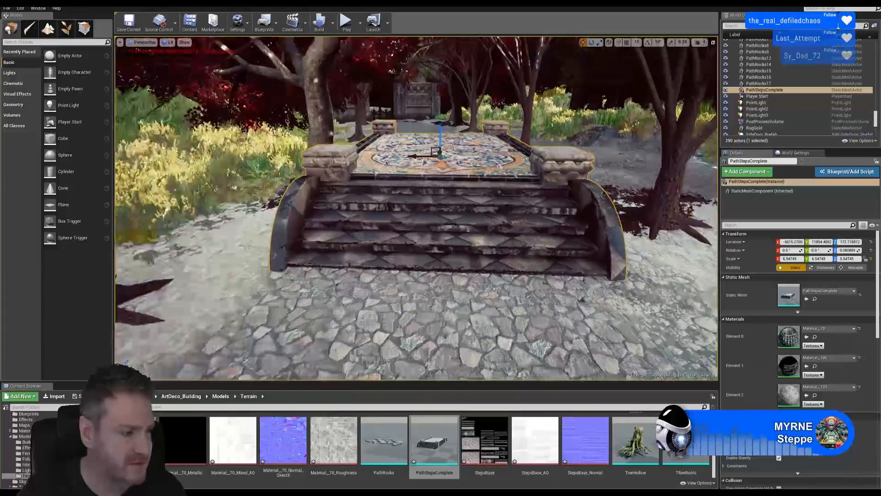
Inspect the repositioned steps from front and back, including the tiled treads, stone pillars and mosaic landing.
drag(417, 257, 459, 183)
key(s)
right_drag(416, 209, 390, 177)
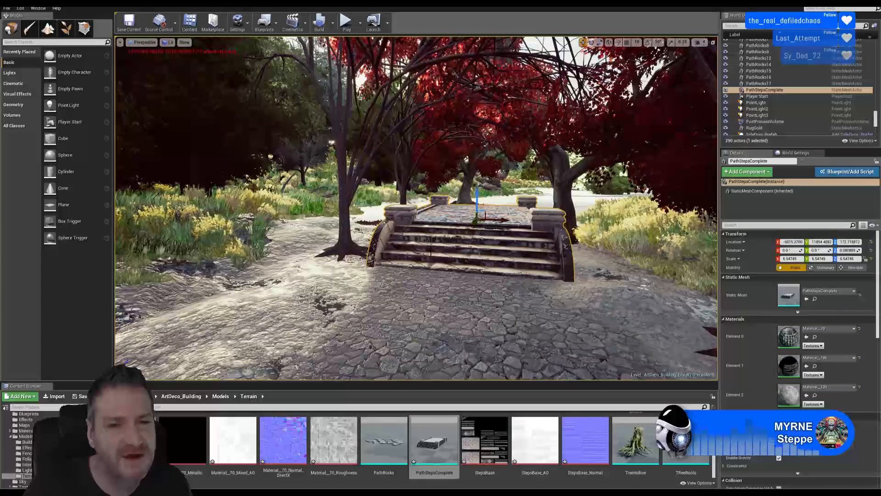
right_drag(416, 209, 427, 209)
right_drag(265, 317, 278, 317)
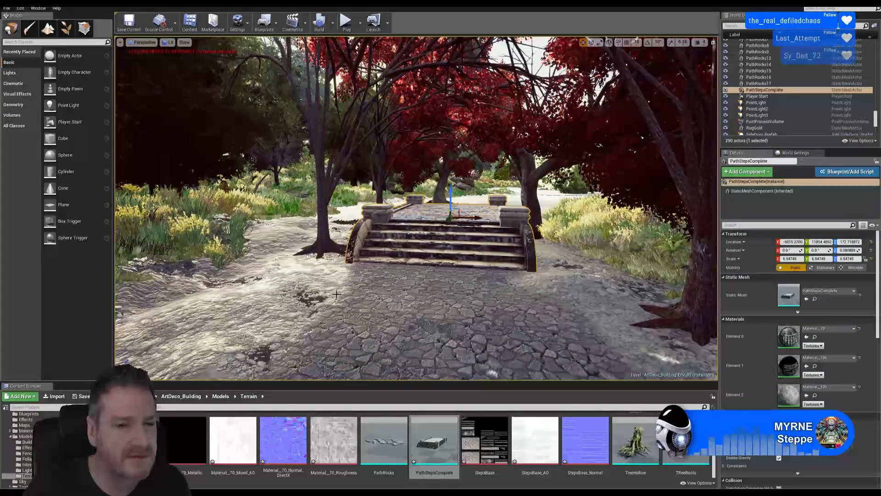
right_drag(336, 294, 364, 291)
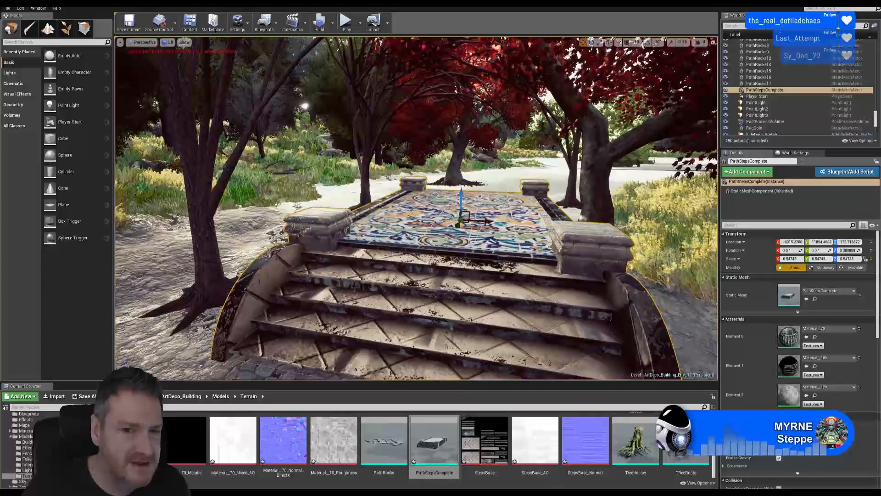
right_drag(429, 297, 413, 297)
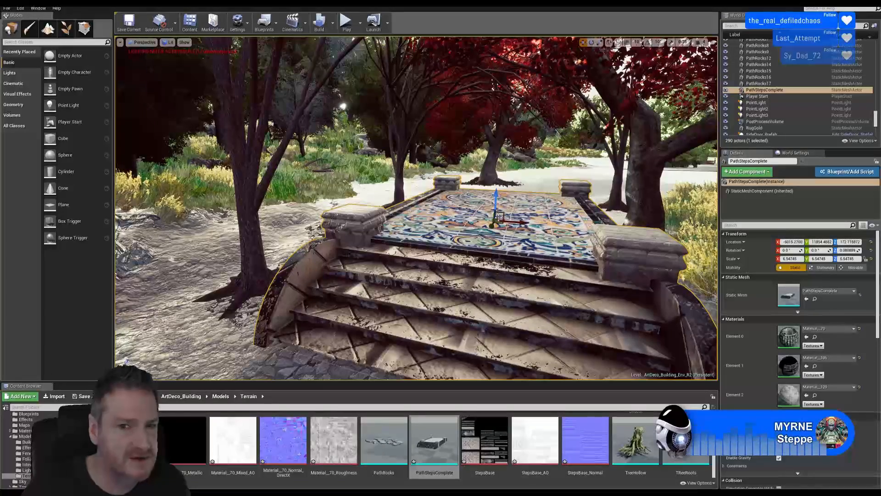
right_drag(496, 222, 423, 241)
key(w)
key(s)
key(d)
key(s)
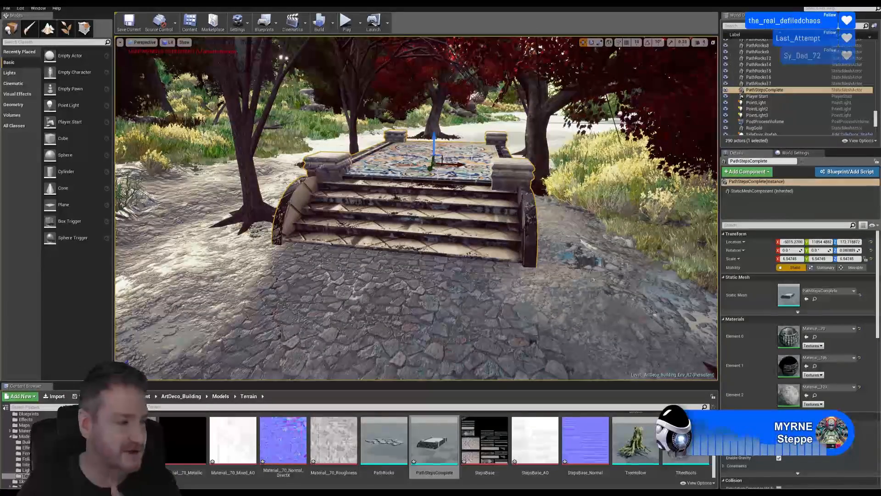
right_drag(412, 184, 421, 240)
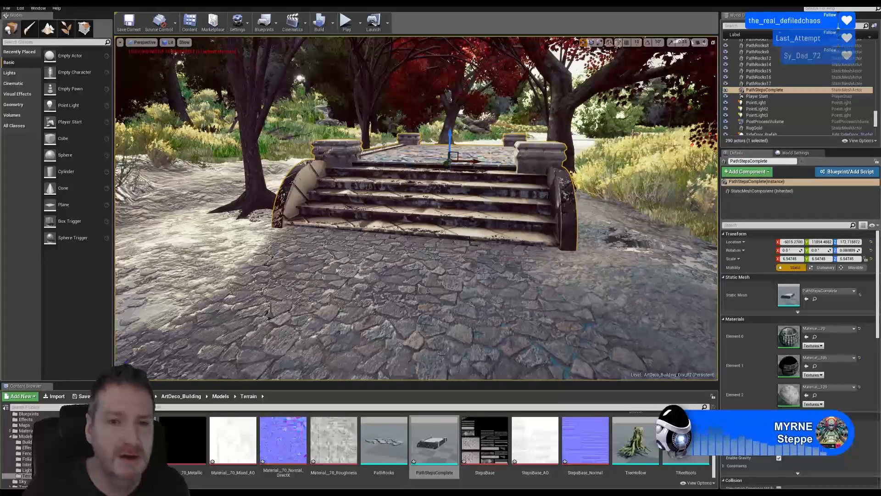
right_drag(495, 247, 481, 253)
right_drag(357, 179, 375, 189)
key(w)
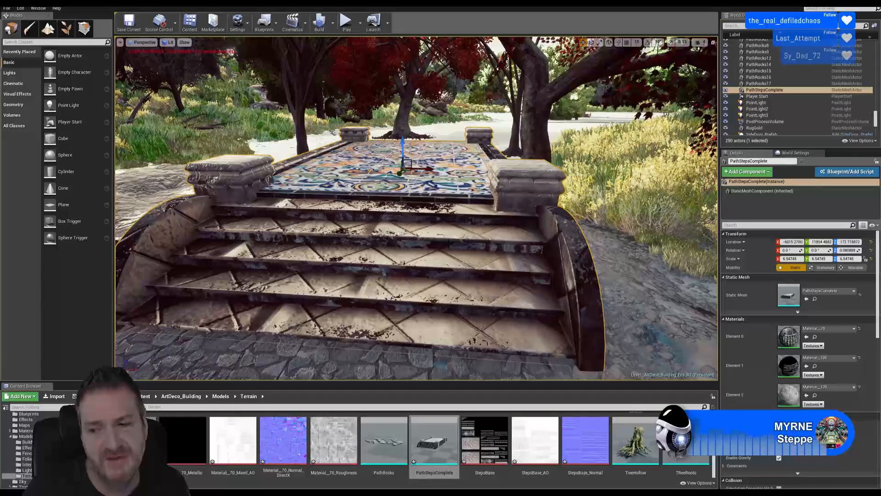
Review the stone path texture from the steps back to the entrance gate and along the path again.
scroll(419, 223, down, 10)
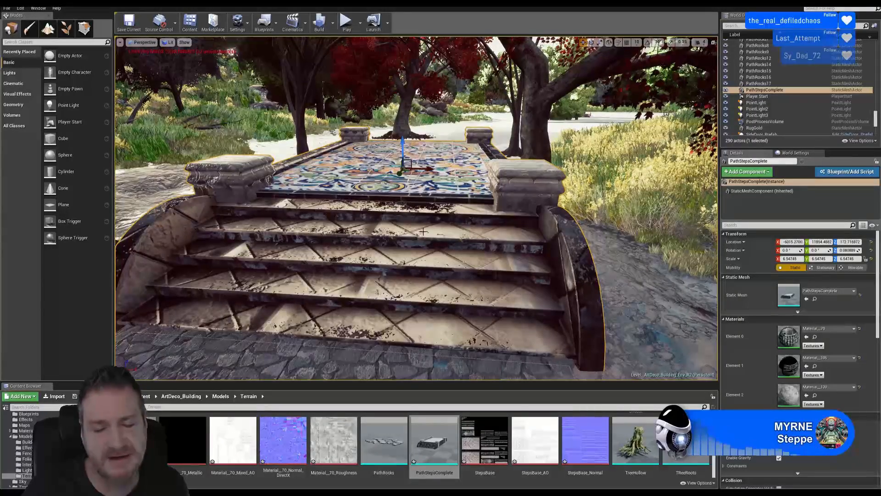
scroll(419, 223, down, 10)
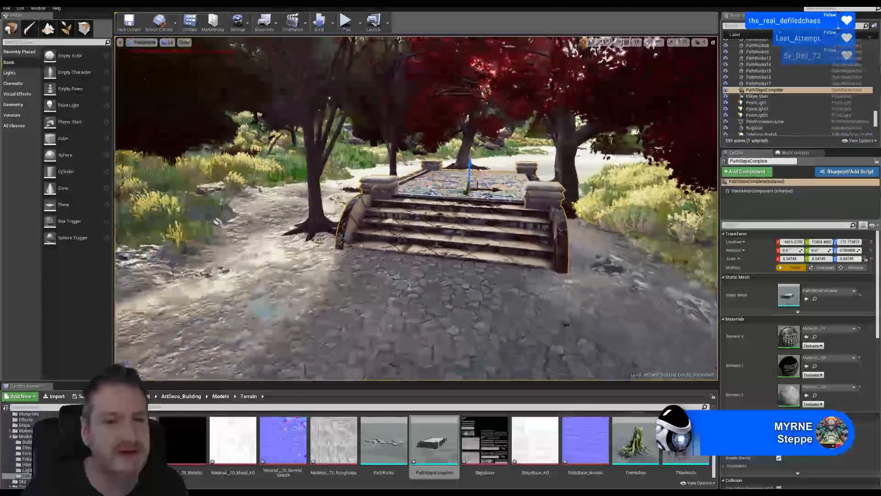
scroll(419, 223, down, 10)
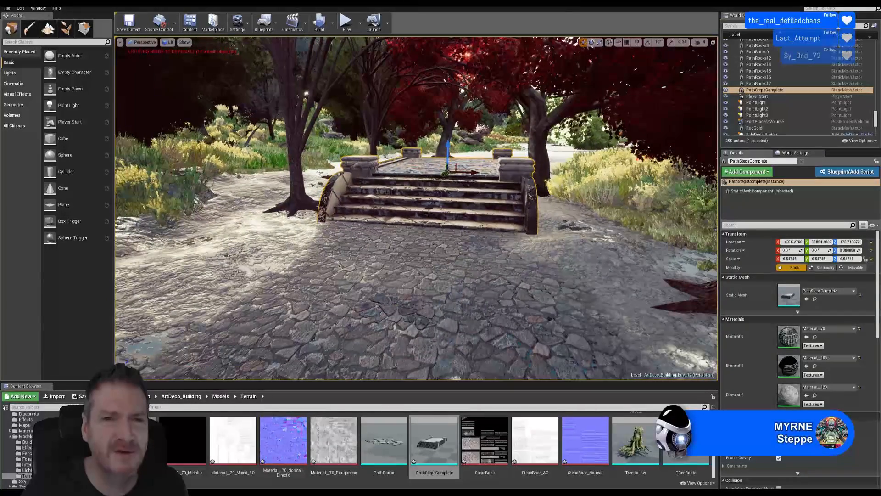
scroll(452, 240, down, 8)
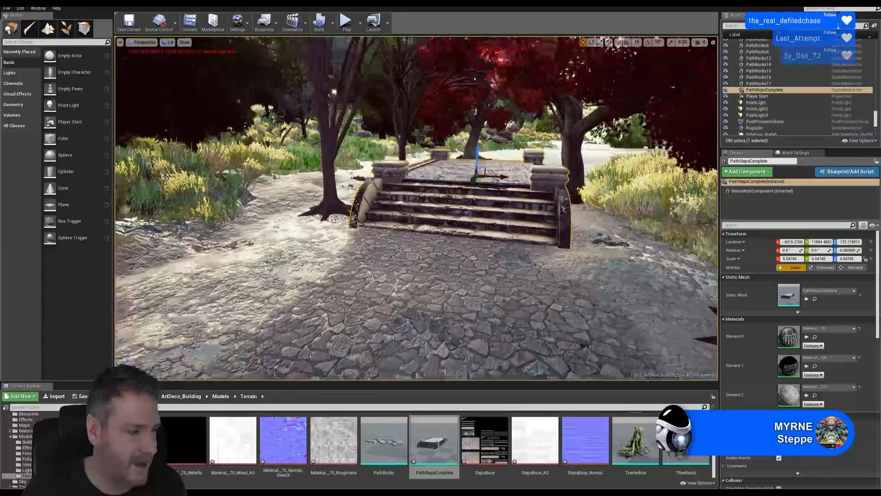
scroll(452, 240, down, 10)
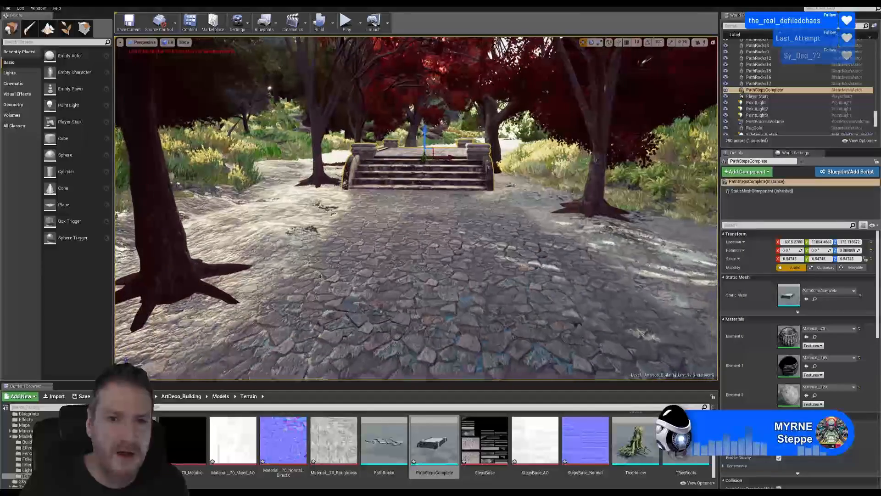
scroll(453, 240, down, 10)
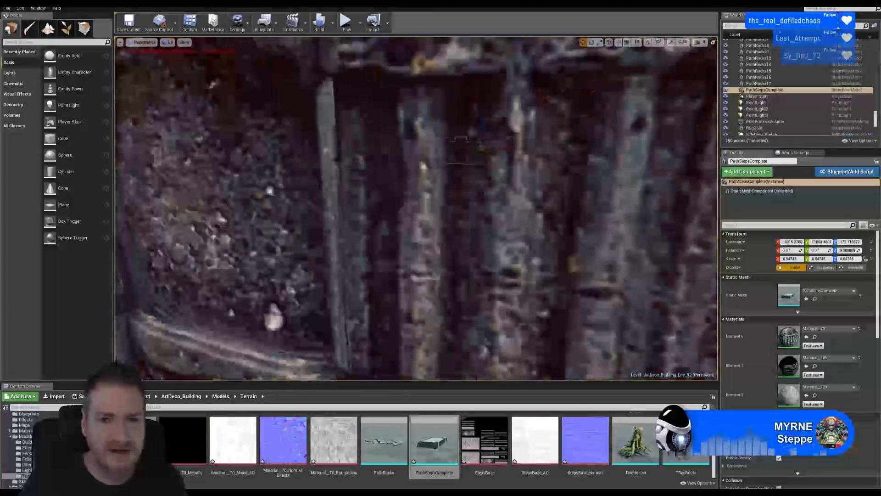
scroll(452, 240, down, 8)
scroll(452, 240, up, 5)
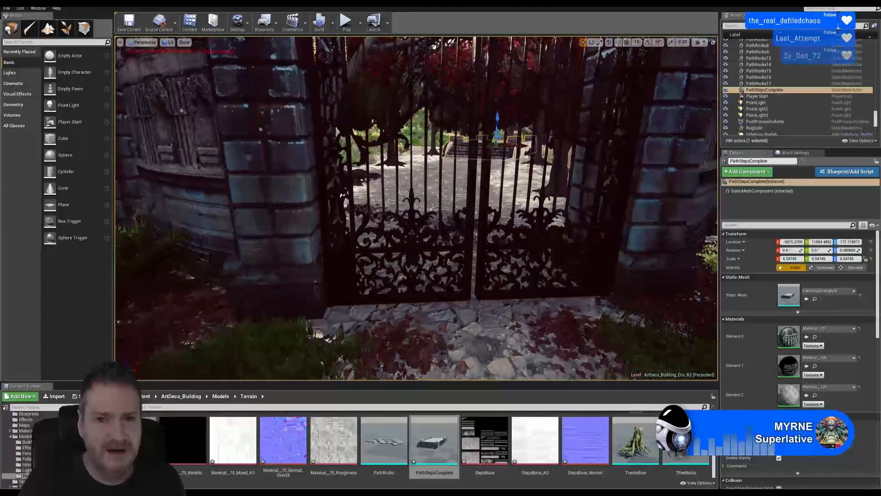
scroll(452, 240, up, 10)
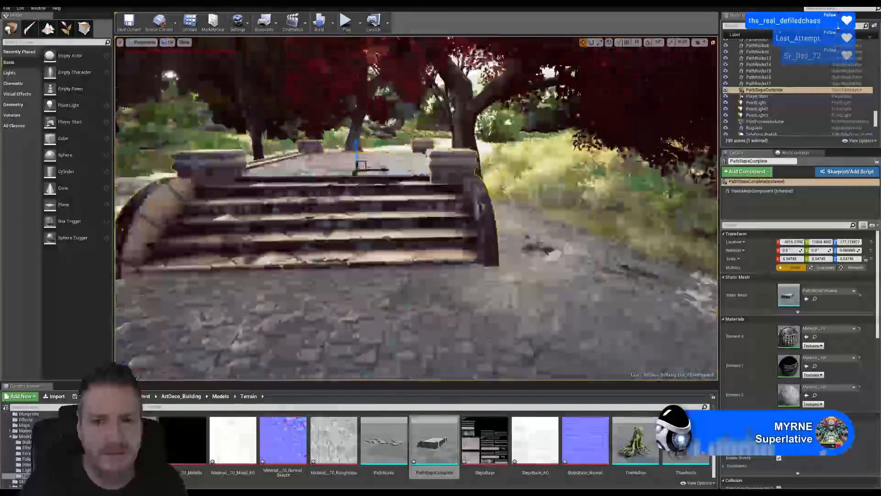
Inspect the mosaic landing from above and the stepped end from beside the neighbouring tree, heading back towards the entrance gate.
key(w)
right_drag(416, 208, 324, 49)
key(f)
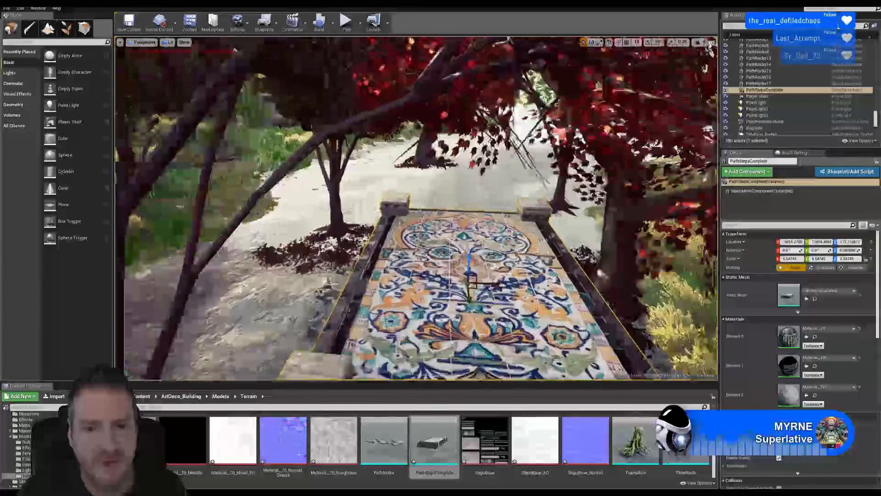
right_drag(416, 207, 578, 202)
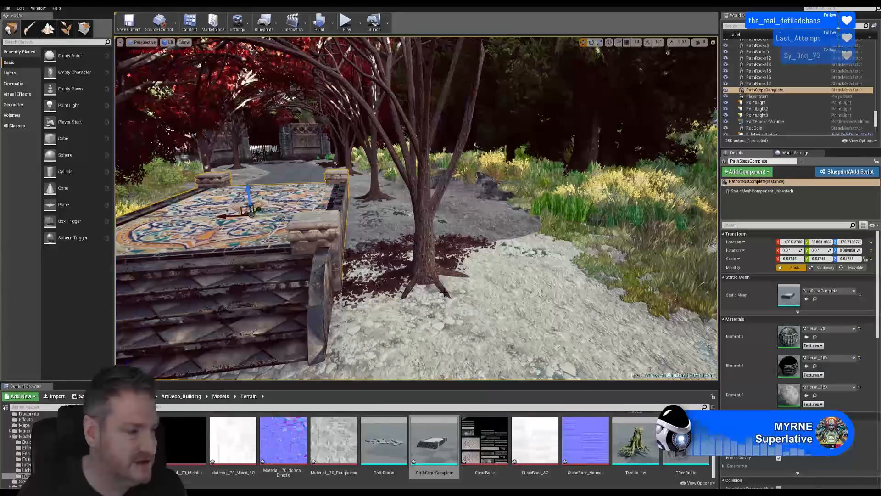
right_drag(413, 207, 376, 207)
key(w)
key(w)
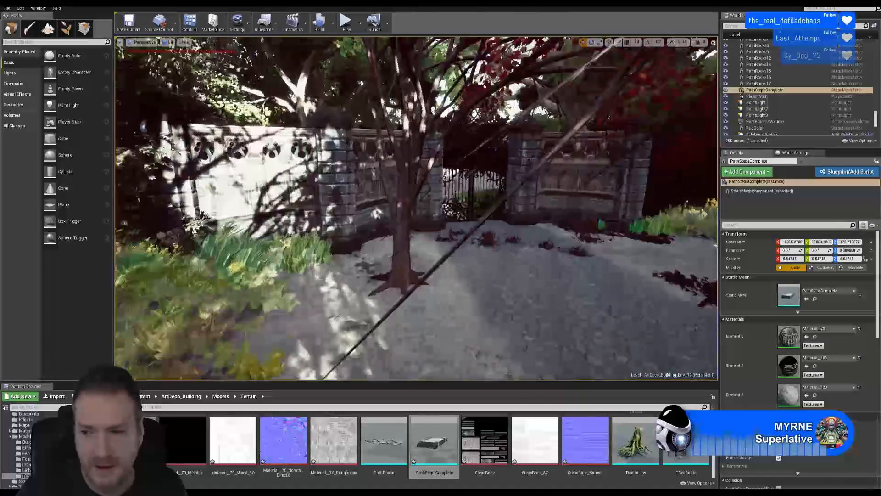
Examine the stone path and tree roots between the entrance gate and the front of the steps.
right_drag(504, 303, 471, 302)
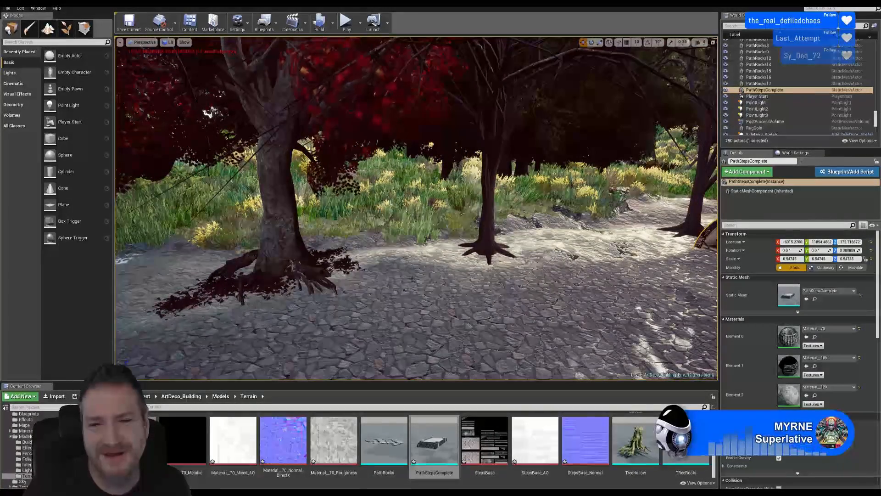
key(w)
right_drag(411, 279, 452, 269)
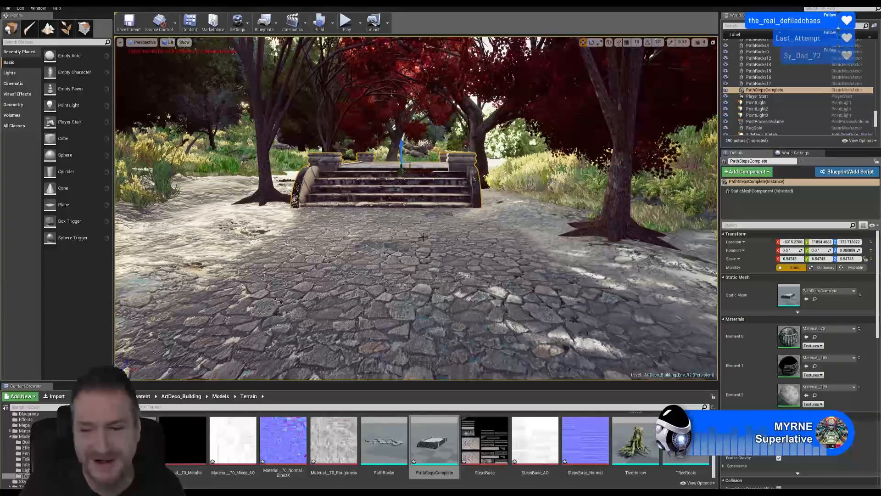
right_drag(447, 243, 426, 242)
key(e)
key(w)
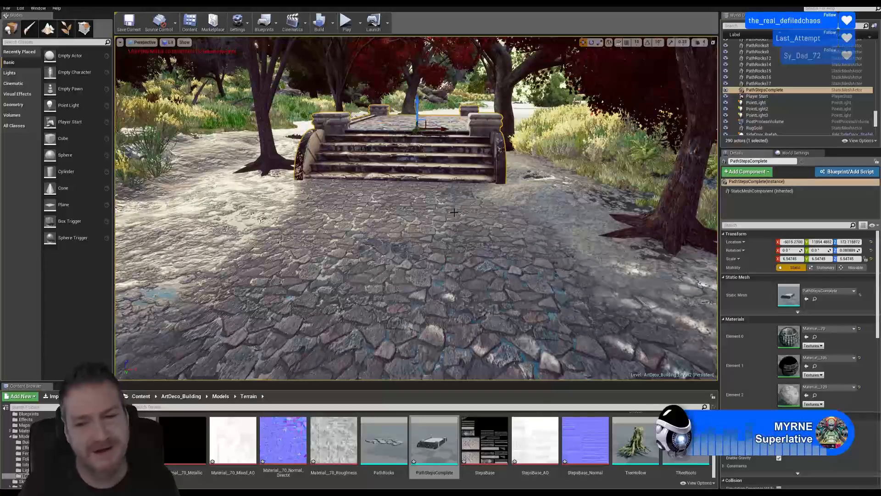
right_drag(390, 212, 432, 285)
key(s)
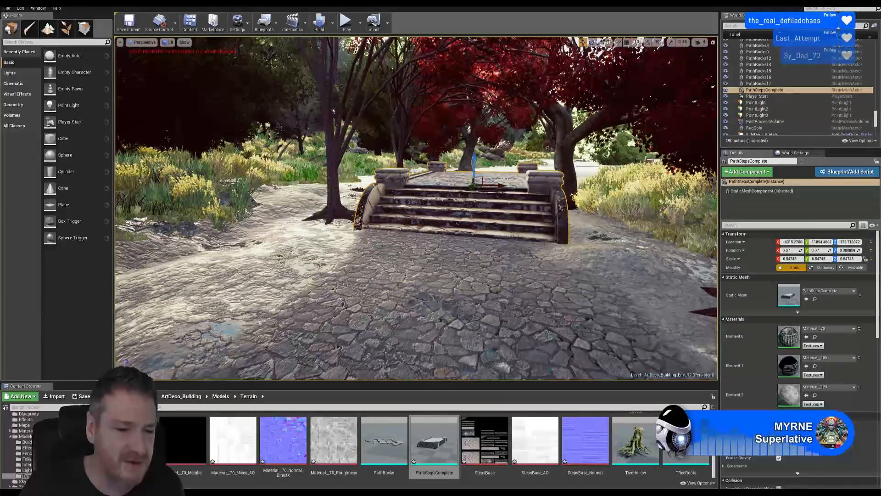
Switch to 3ds Max to view the brick building model from the front corner, and return to Unreal Editor.
click(295, 491)
drag(345, 262, 449, 291)
scroll(318, 278, down, 4)
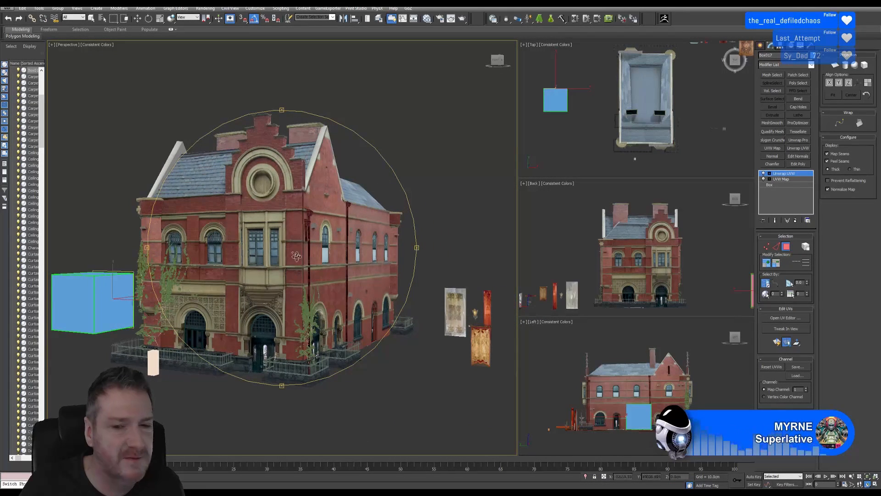
mouse_move(297, 257)
mouse_down()
mouse_move(260, 262)
mouse_move(304, 269)
mouse_up()
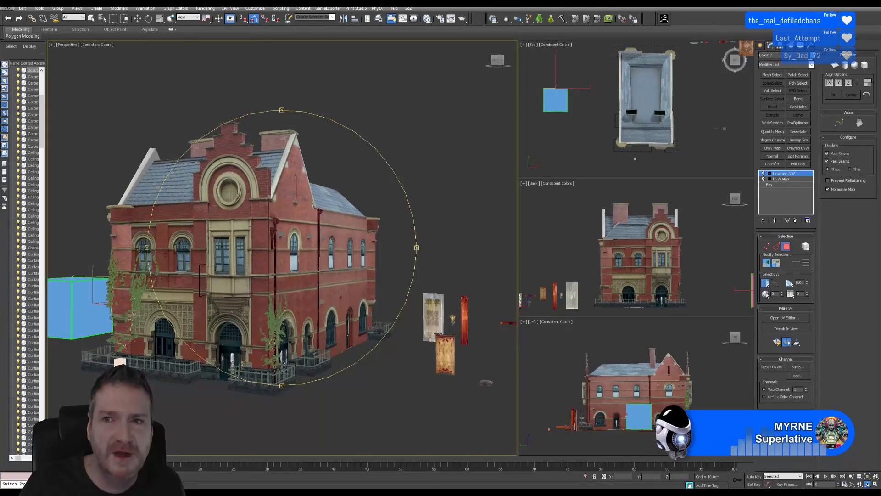
key(alt+Tab)
right_drag(304, 269, 356, 270)
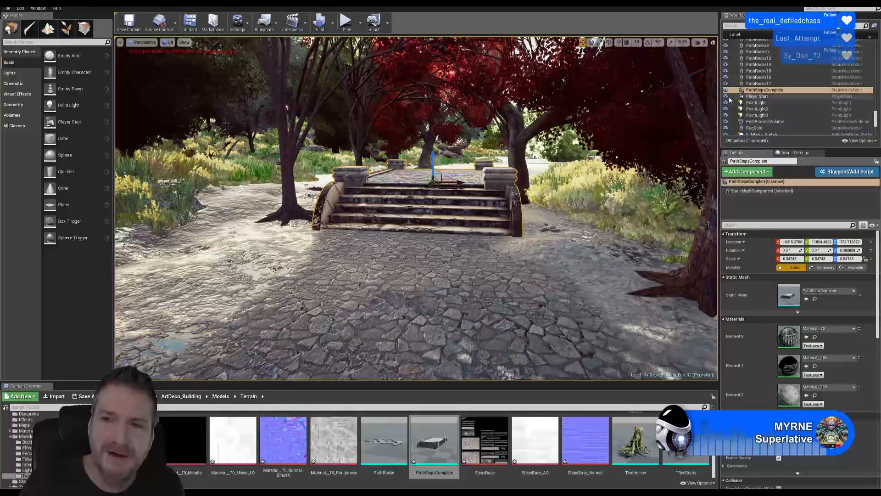
Find the ExponentialHeightFog actor in the level's actor list and make the fog visible.
scroll(764, 96, up, 5)
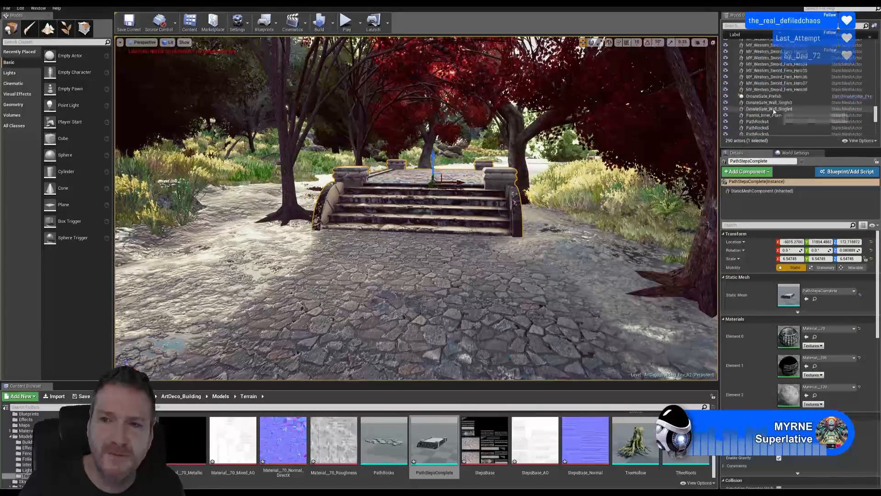
scroll(774, 111, up, 8)
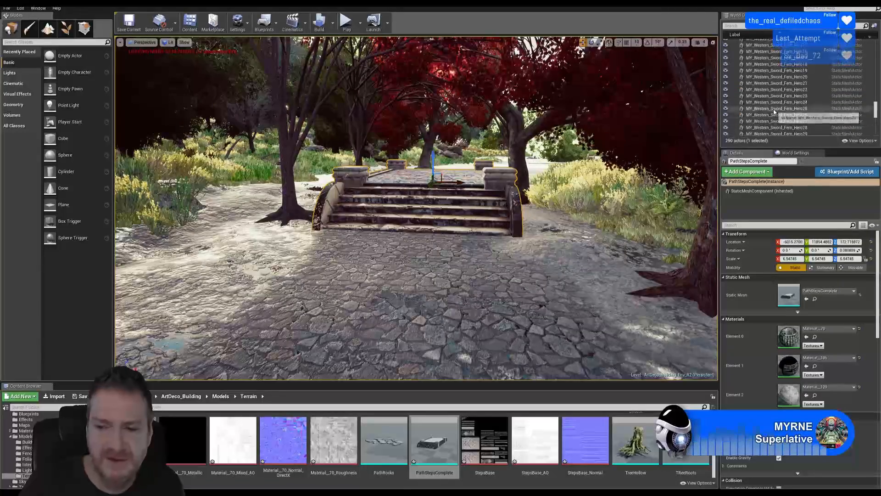
scroll(776, 110, up, 10)
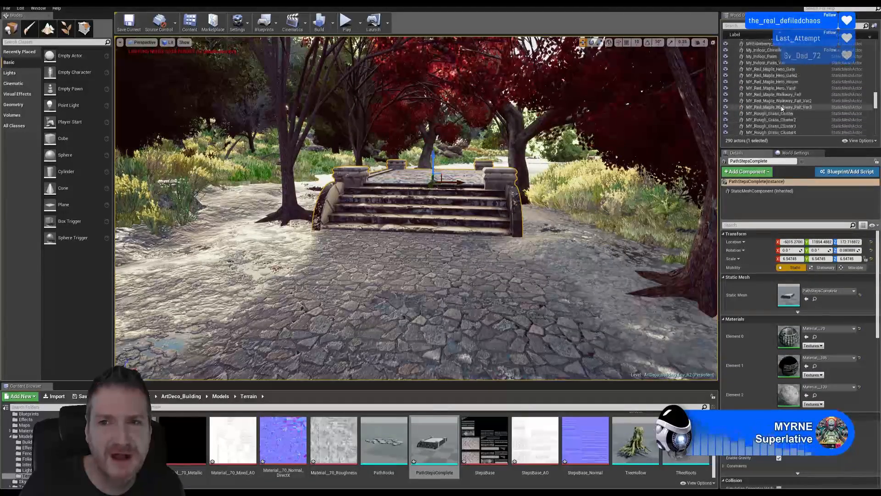
scroll(780, 106, up, 5)
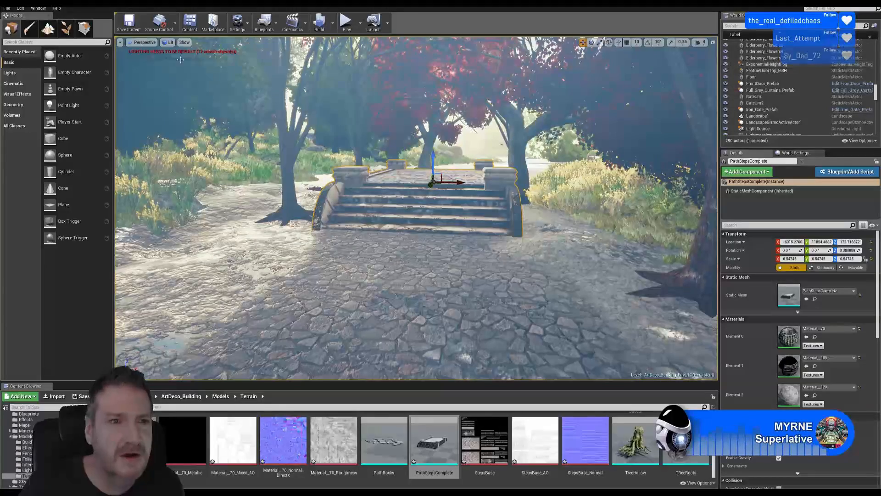
Jump to the first two saved viewport bookmarks to view the sunlit treeline and the pond.
click(119, 42)
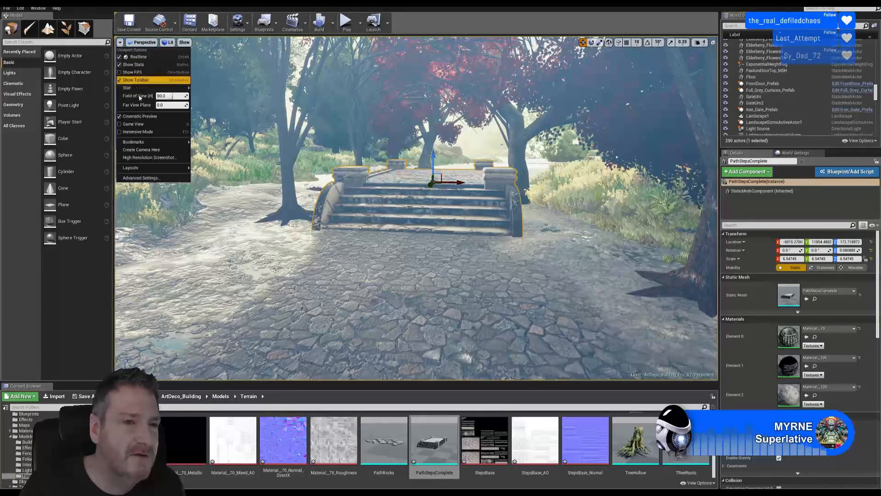
mouse_move(184, 142)
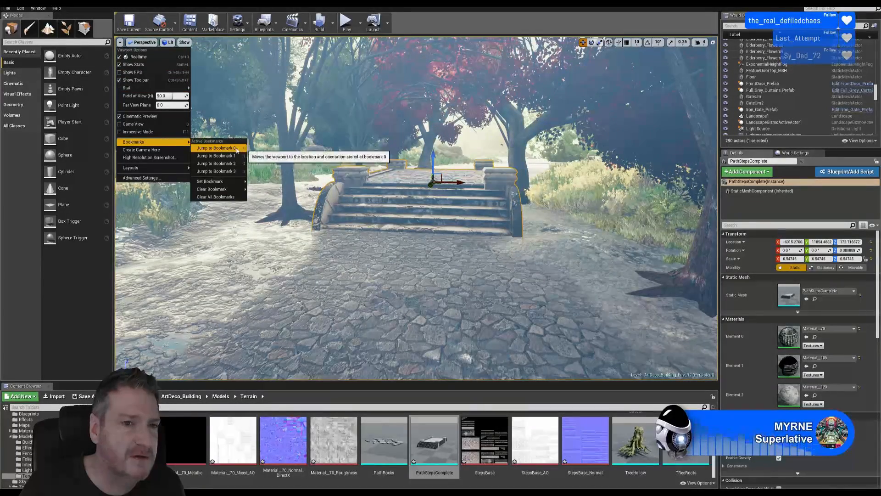
click(236, 153)
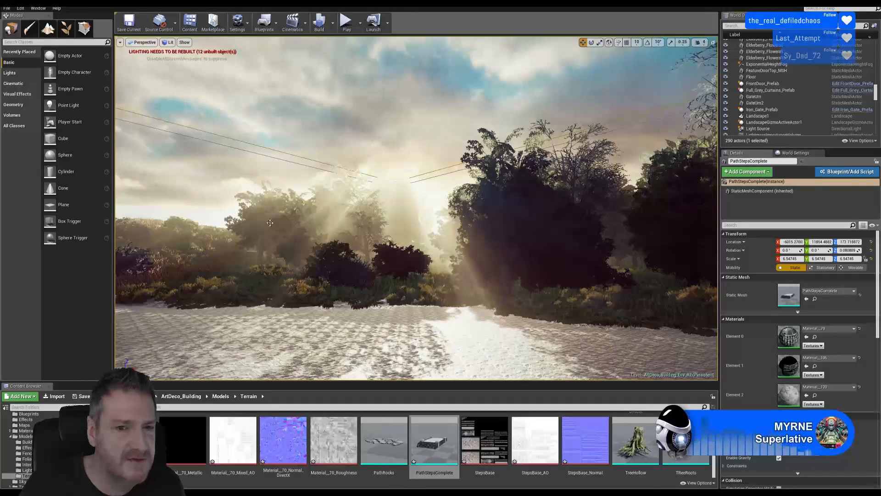
click(120, 43)
mouse_move(153, 142)
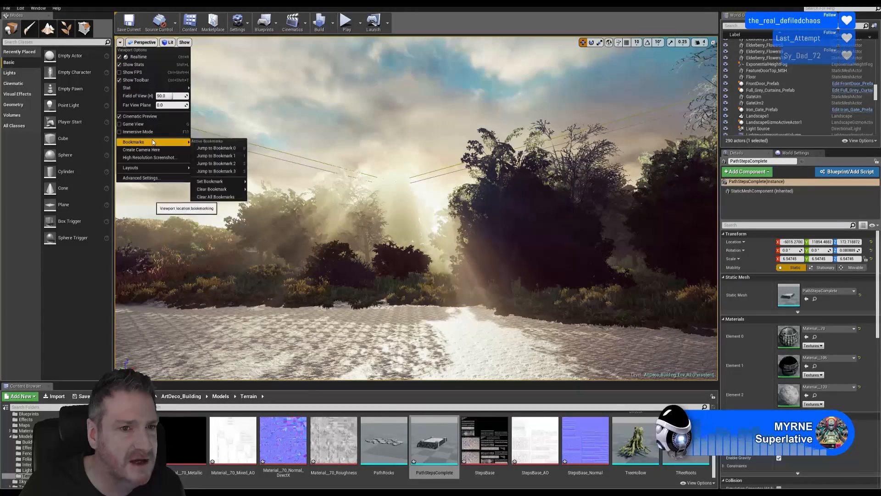
click(216, 163)
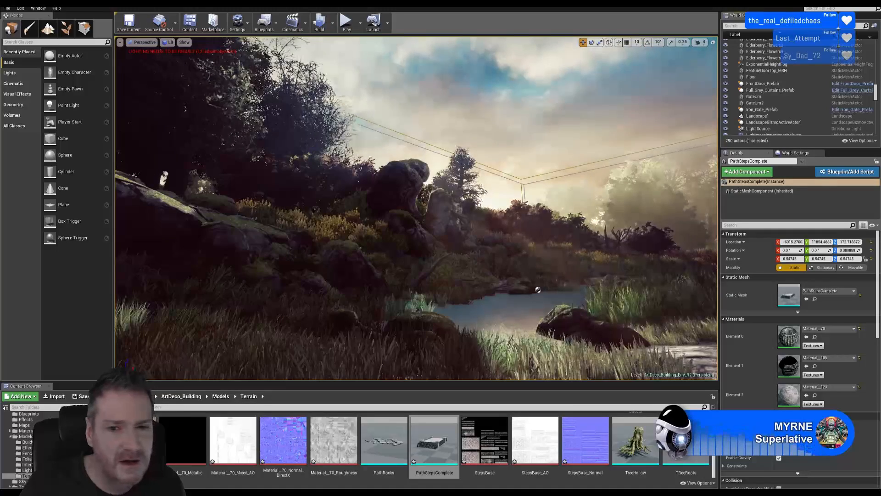
Jump to viewport bookmarks 2 and 3, including the view of the iron entrance gate.
click(121, 43)
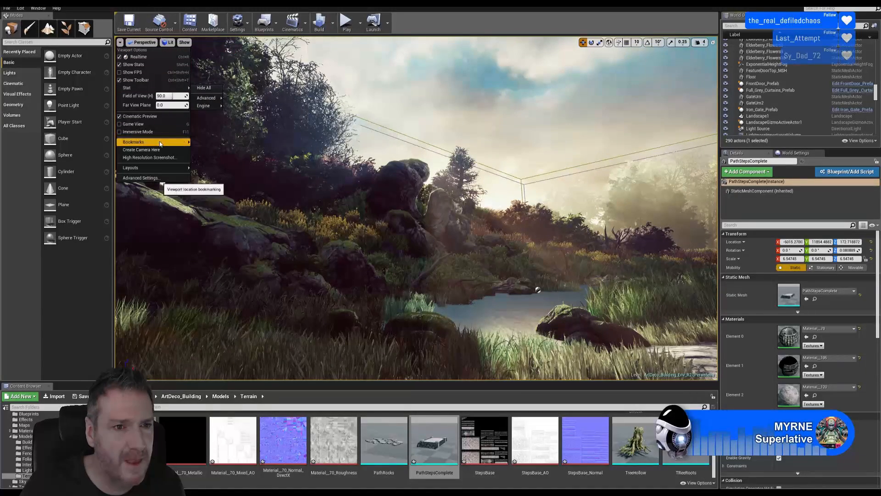
mouse_move(232, 181)
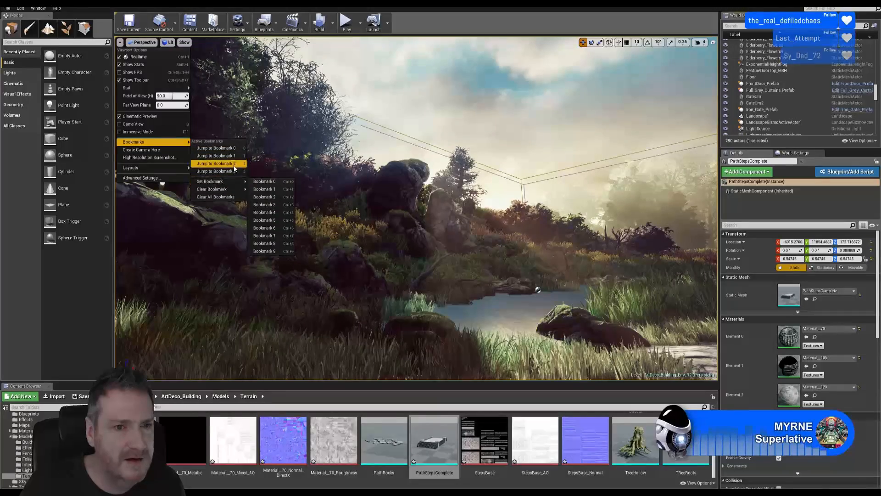
click(215, 163)
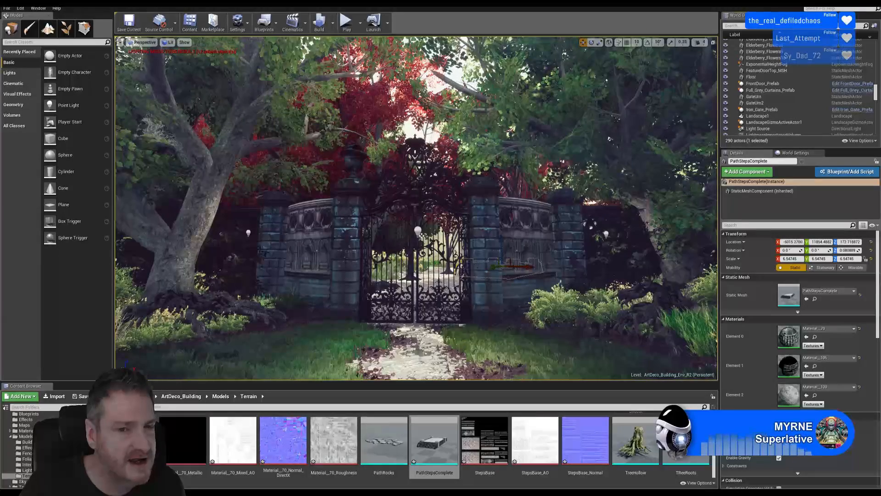
click(120, 43)
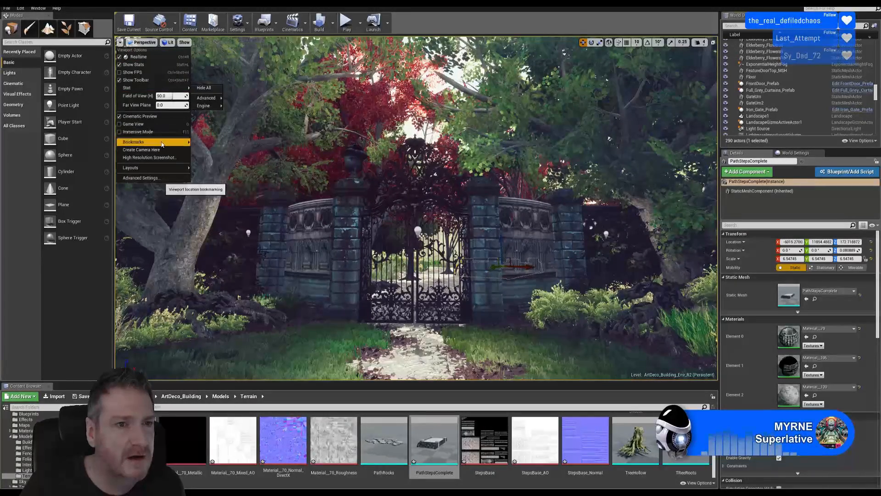
mouse_move(194, 146)
click(215, 171)
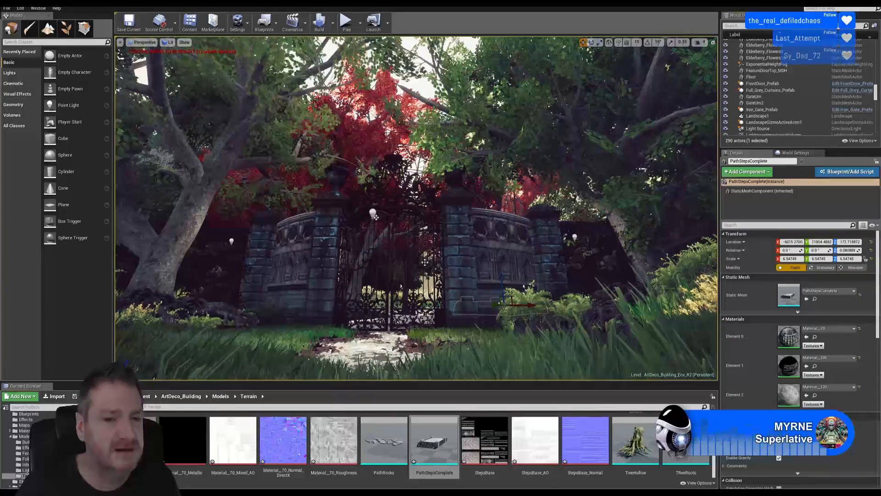
Fly through the entrance gate and examine the stone path, red maple trees and roots leading to the steps.
right_drag(412, 262, 425, 301)
key(w)
key(w)
right_drag(332, 156, 323, 192)
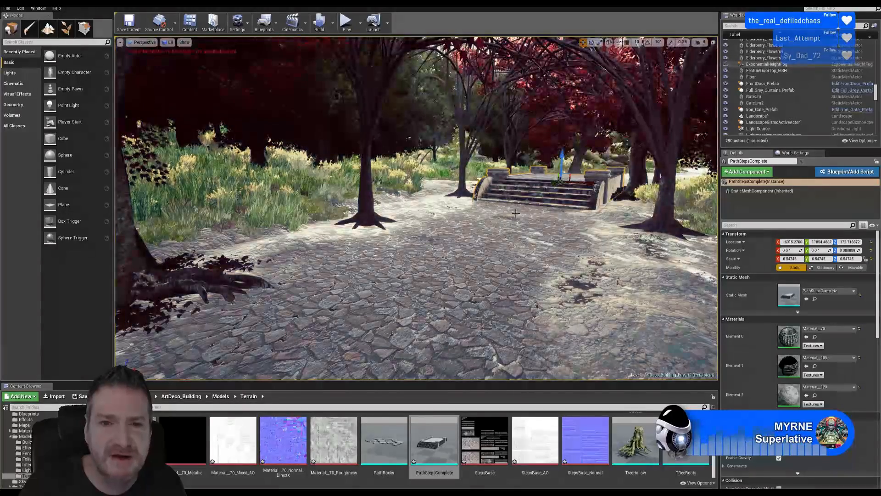
right_drag(516, 213, 487, 212)
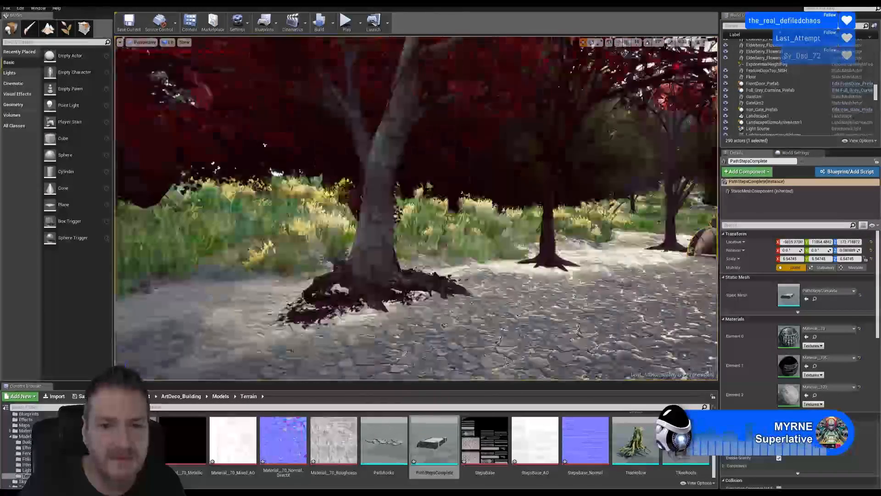
right_drag(415, 208, 510, 208)
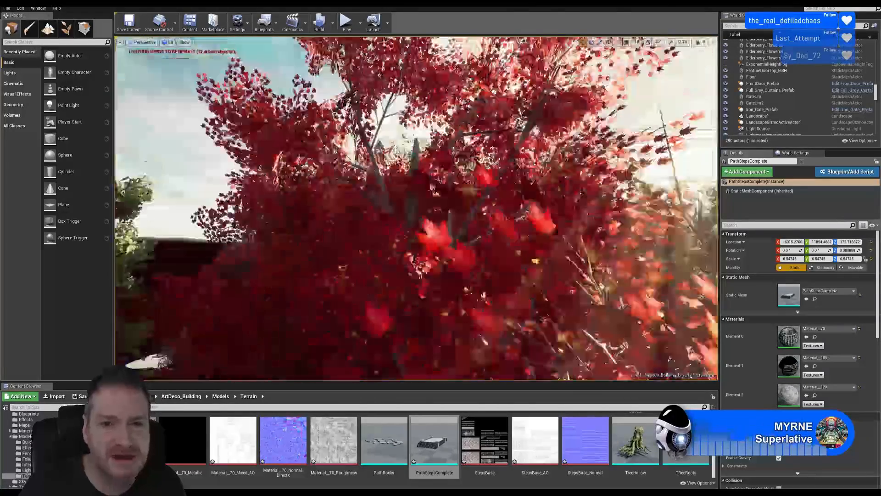
mouse_move(462, 179)
right_down()
mouse_move(463, 165)
mouse_move(462, 179)
right_up()
right_drag(556, 198, 573, 275)
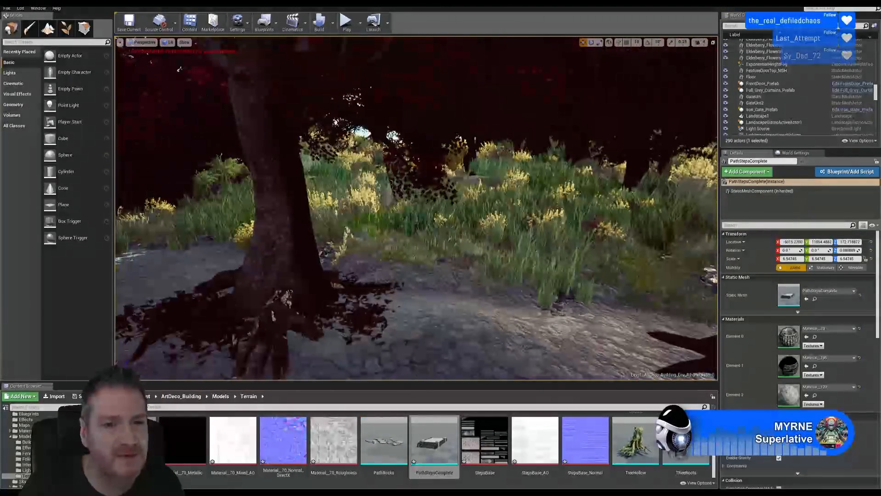
right_drag(574, 276, 367, 271)
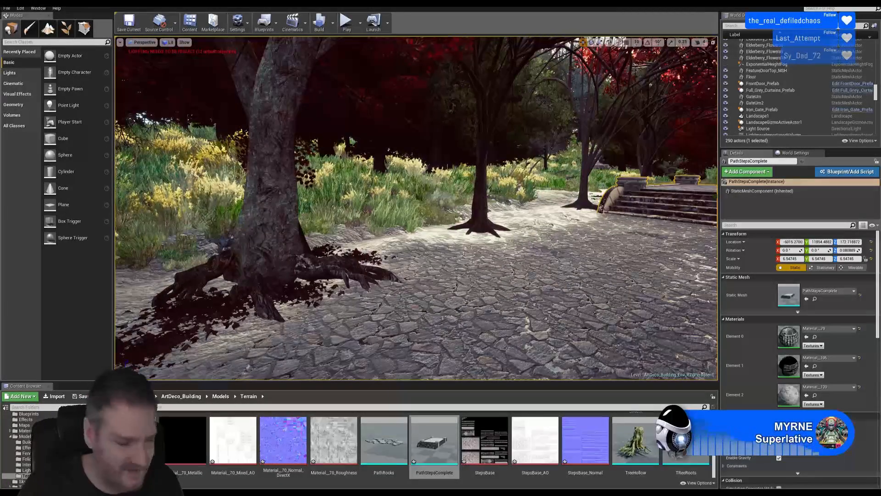
Deselect PathStepsComplete and import PathUrn.FBX from the PathSteps folder into Terrain, closing the import log.
mouse_move(562, 247)
right_down()
mouse_move(569, 246)
mouse_move(562, 247)
right_up()
key(Escape)
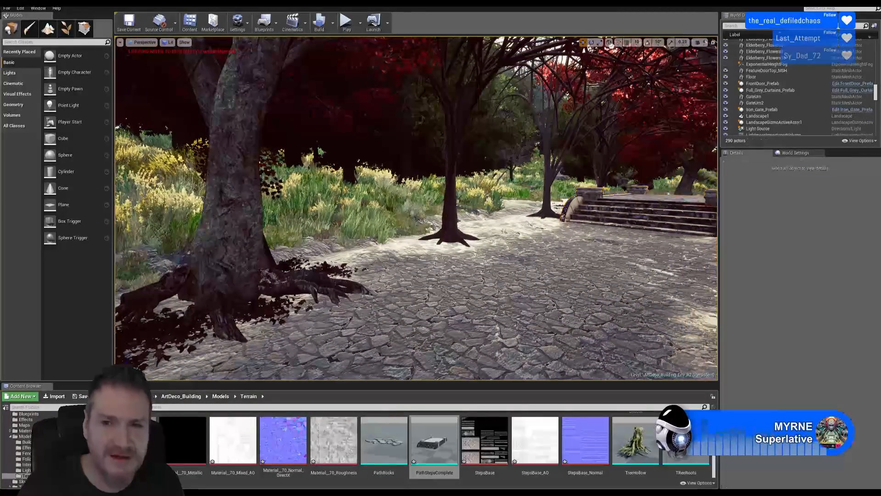
mouse_move(440, 271)
right_down()
mouse_move(488, 272)
mouse_move(454, 271)
right_up()
right_drag(543, 288, 543, 288)
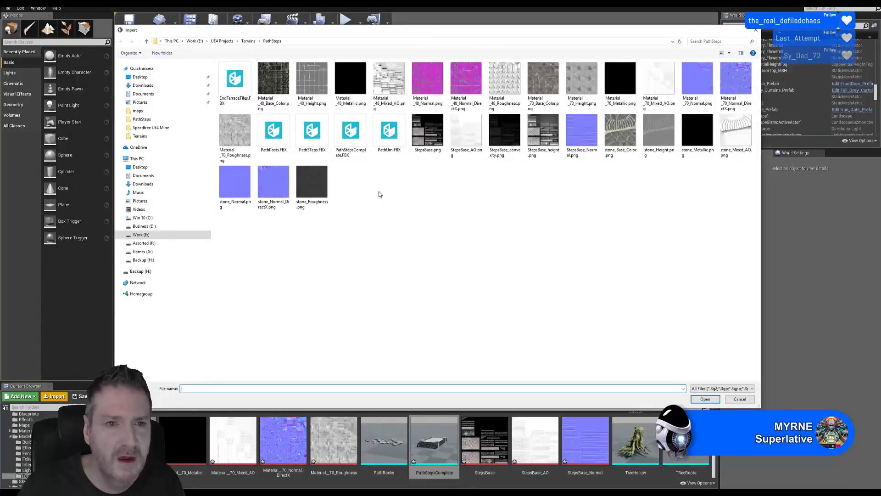
double_click(389, 132)
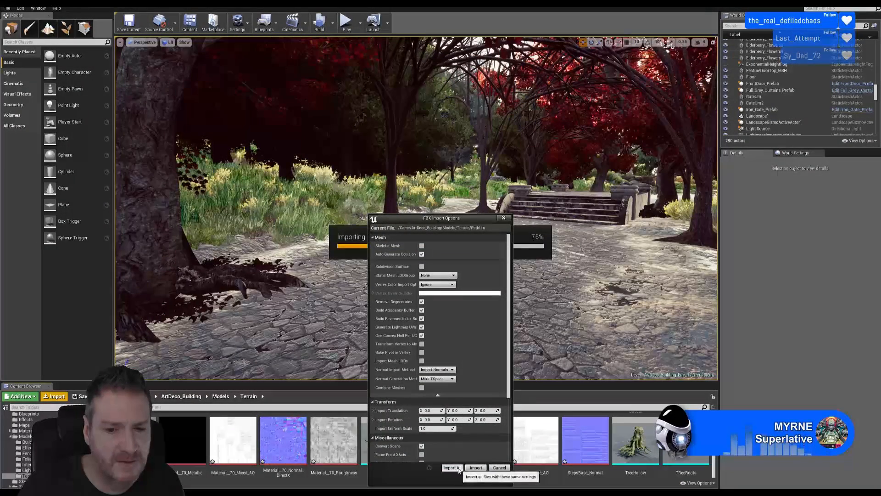
click(471, 468)
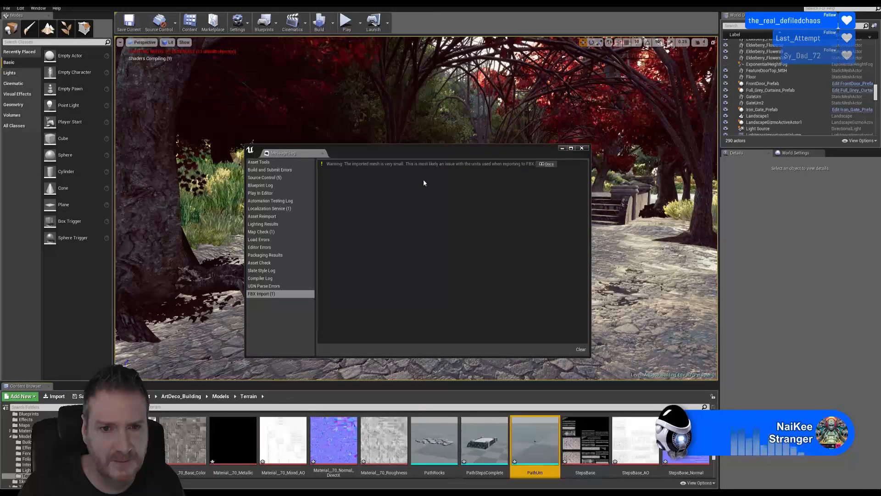
click(581, 148)
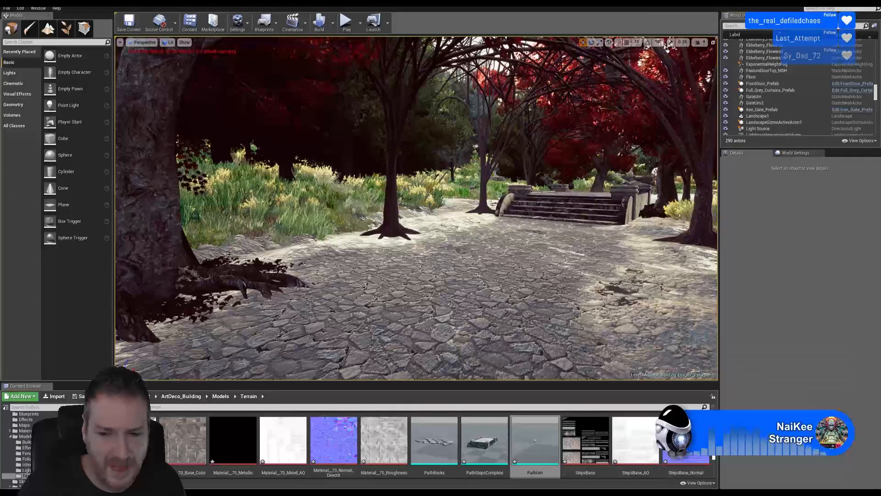
Open Material__119 from the Terrain folder, move its base colour Texture Sample node beside the material node, and save and close it.
scroll(436, 441, up, 2)
scroll(436, 441, down, 1)
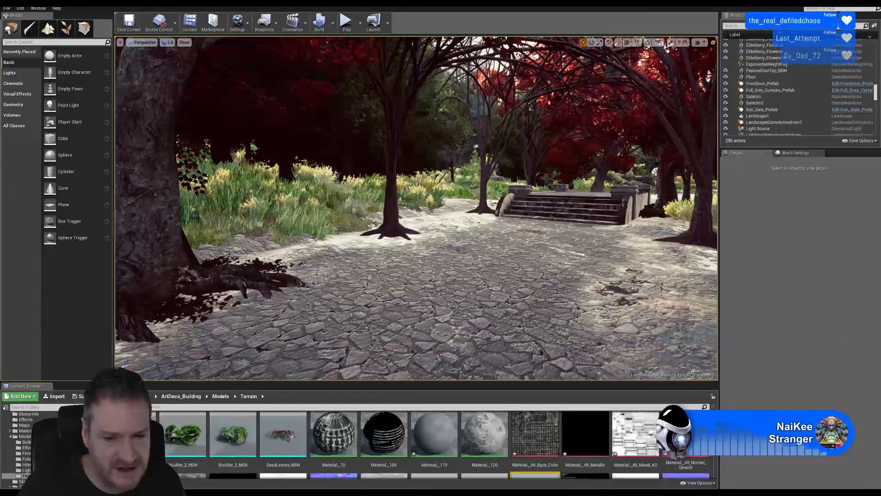
scroll(716, 463, down, 5)
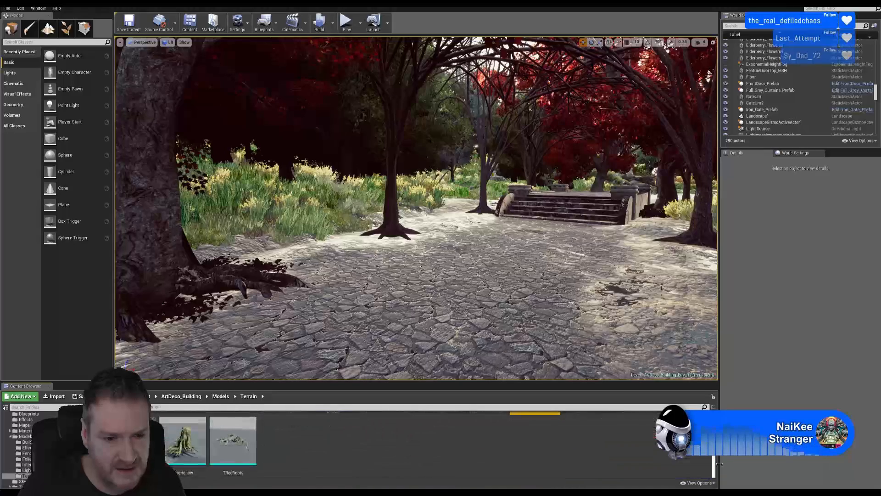
scroll(719, 463, up, 2)
scroll(459, 443, up, 2)
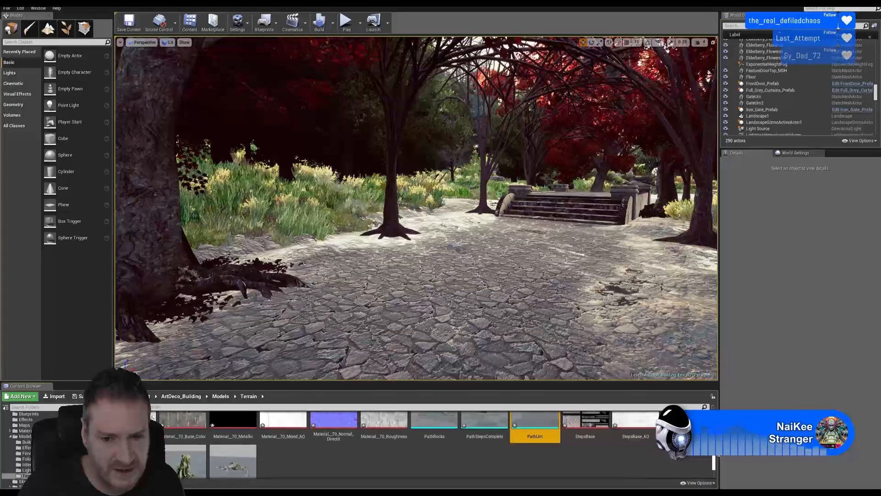
scroll(442, 435, up, 2)
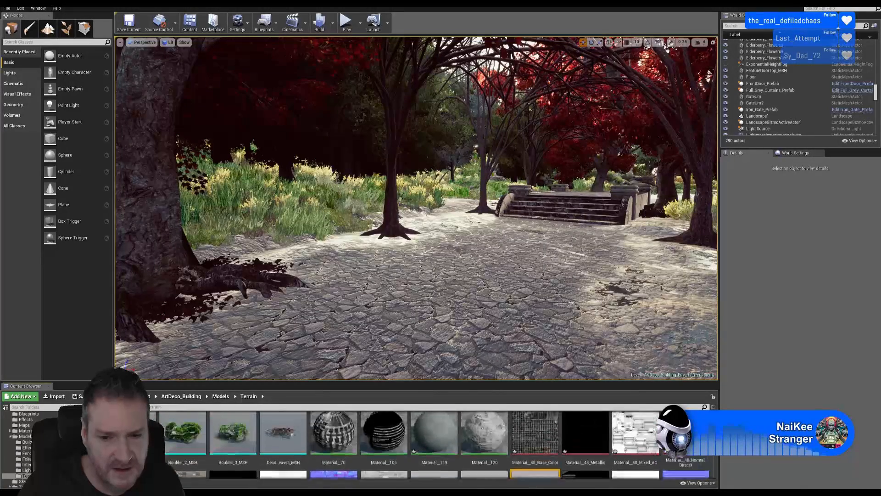
double_click(442, 435)
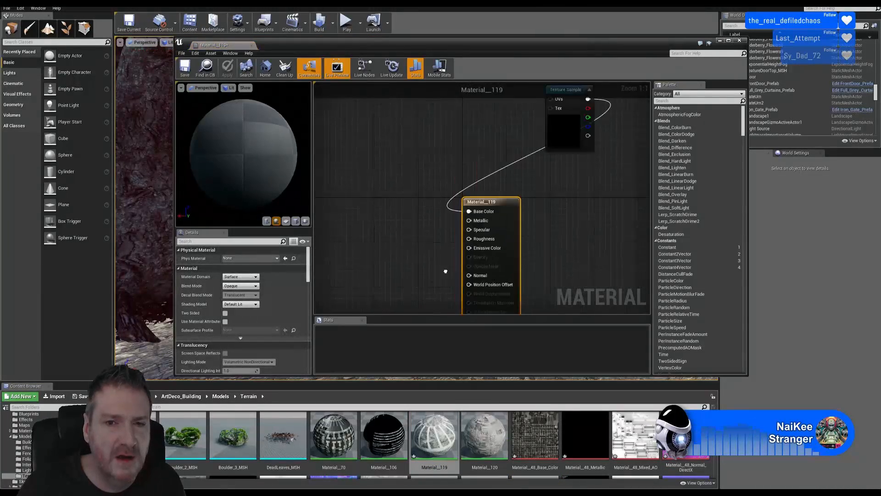
right_drag(445, 272, 444, 281)
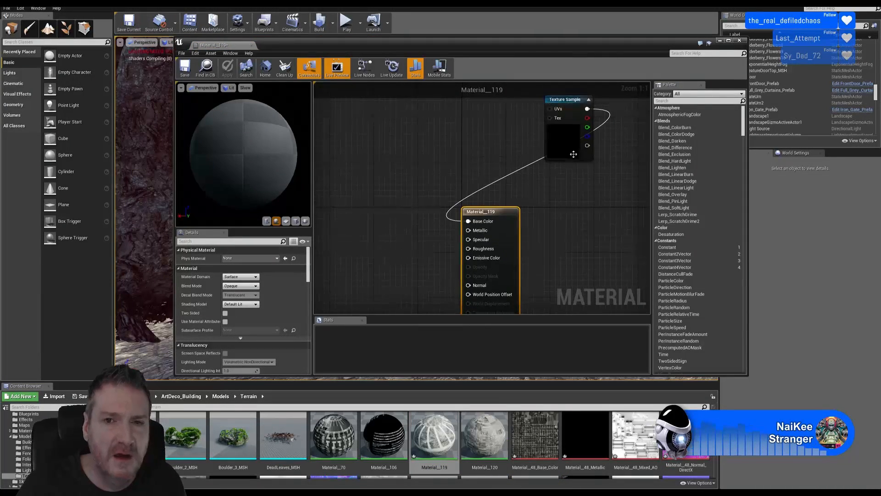
drag(573, 101, 385, 180)
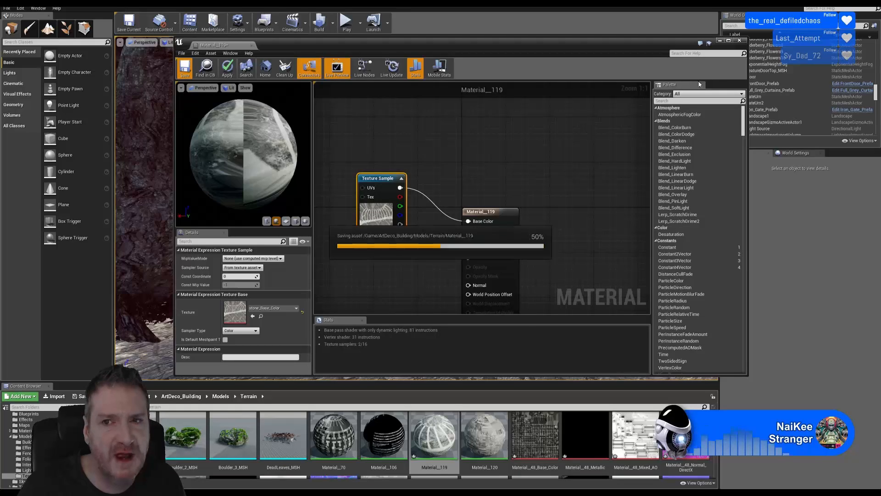
click(739, 41)
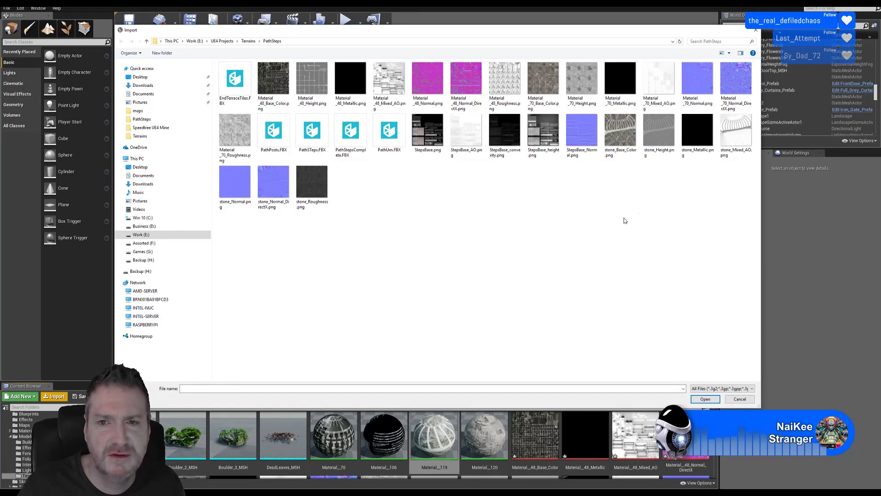
Import stone_Metallic.png, stone_Mixed_AO.png, stone_Normal_DirectX.png and stone_Roughness.png from the PathSteps folder into Terrain.
click(691, 137)
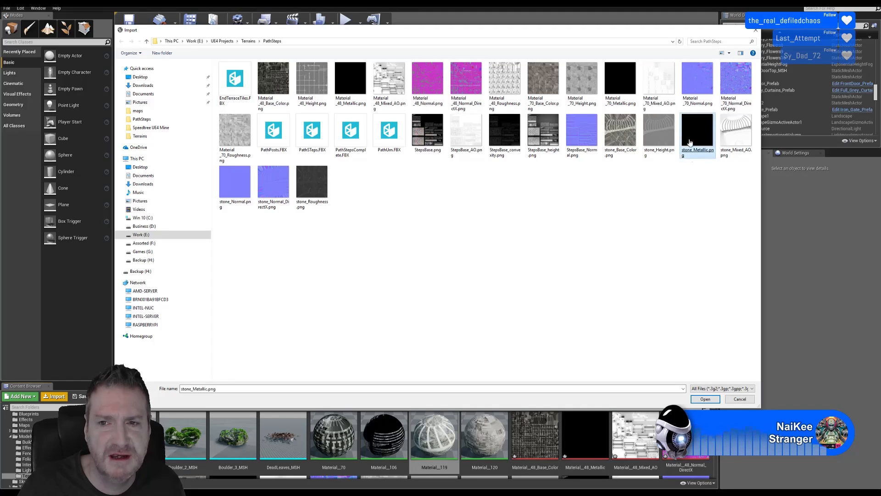
ctrl+click(733, 145)
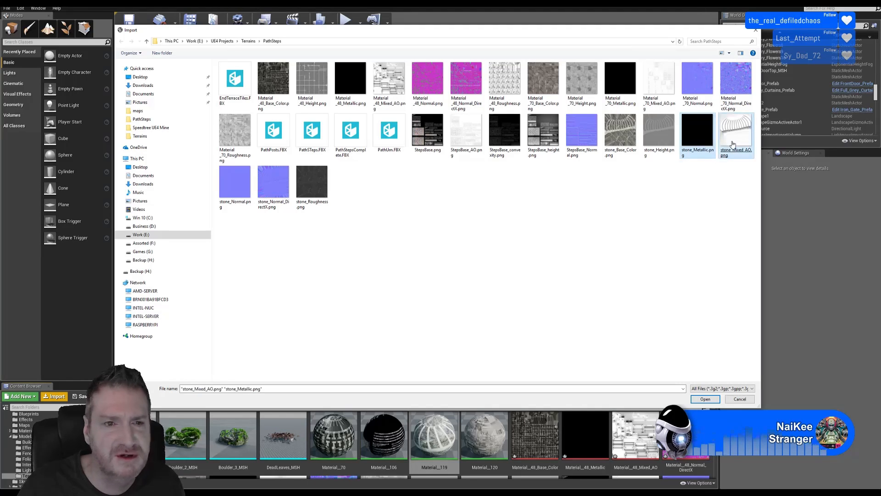
ctrl+click(274, 185)
ctrl+click(312, 183)
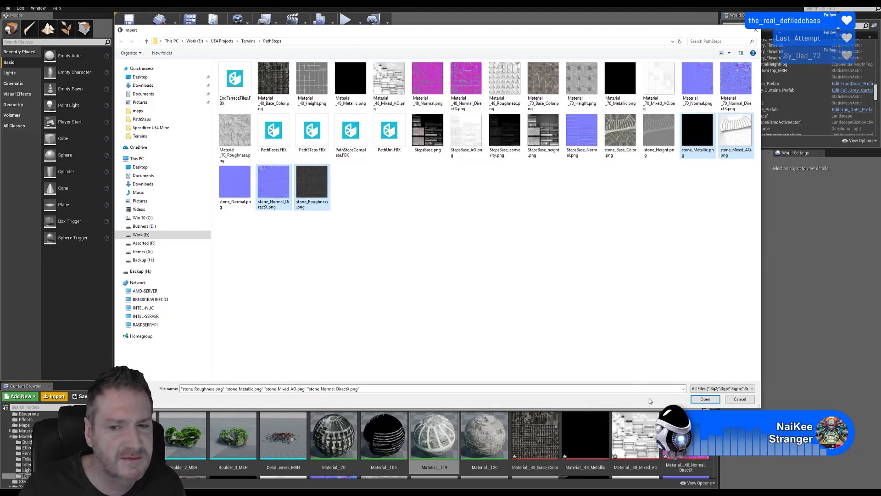
click(704, 399)
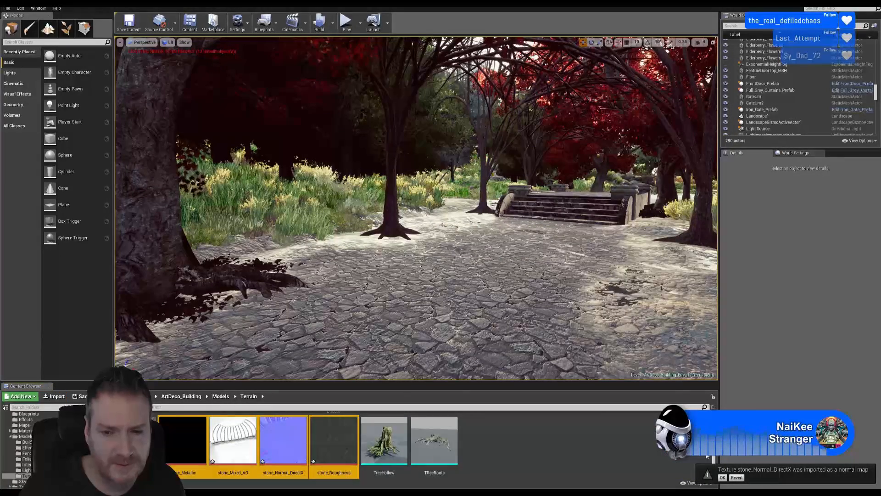
Reopen Material__119 and add the stone_Metallic, stone_Mixed_AO, stone_Normal_DirectX and stone_Roughness textures to its graph as Texture Samples.
scroll(494, 439, up, 3)
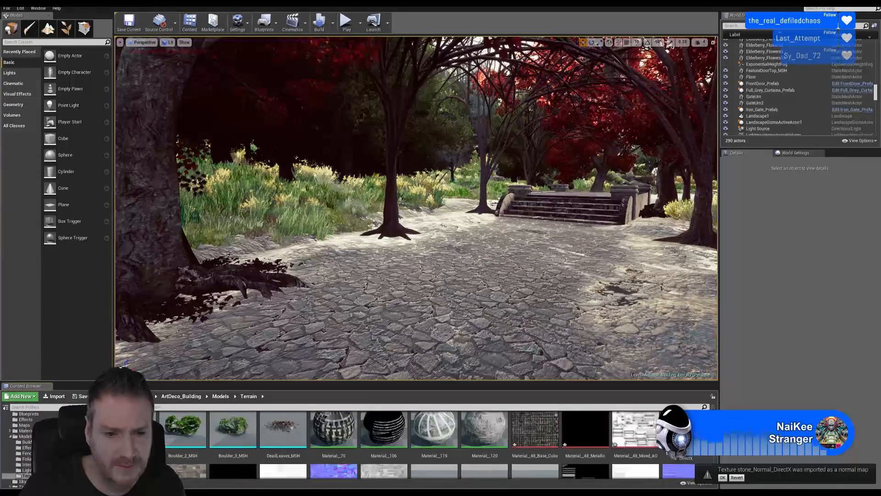
double_click(434, 429)
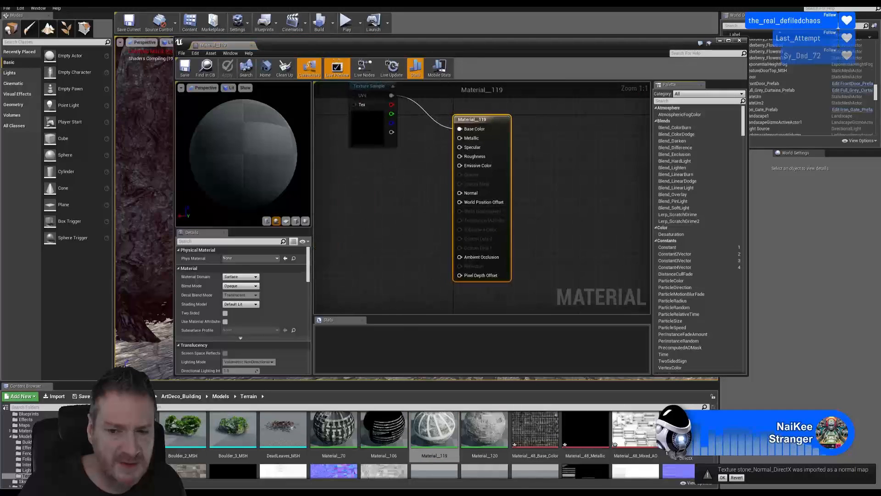
scroll(715, 459, down, 3)
scroll(715, 459, up, 1)
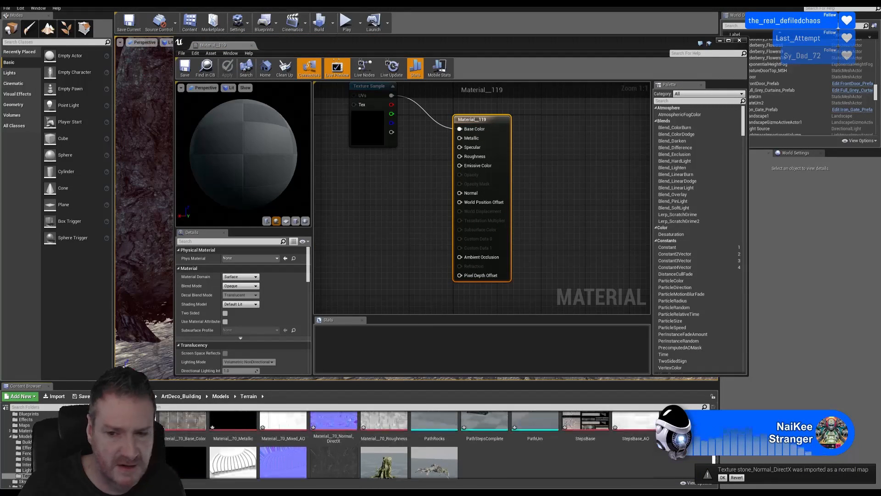
scroll(197, 459, down, 1)
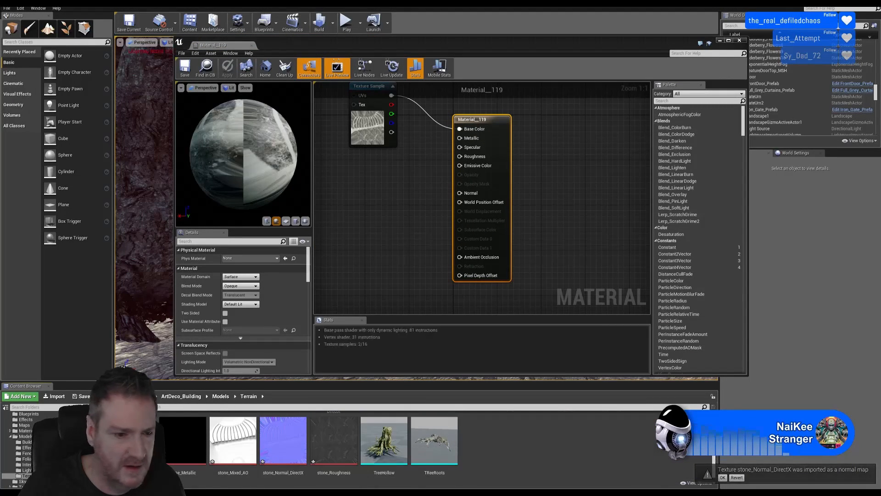
click(197, 459)
shift+click(283, 441)
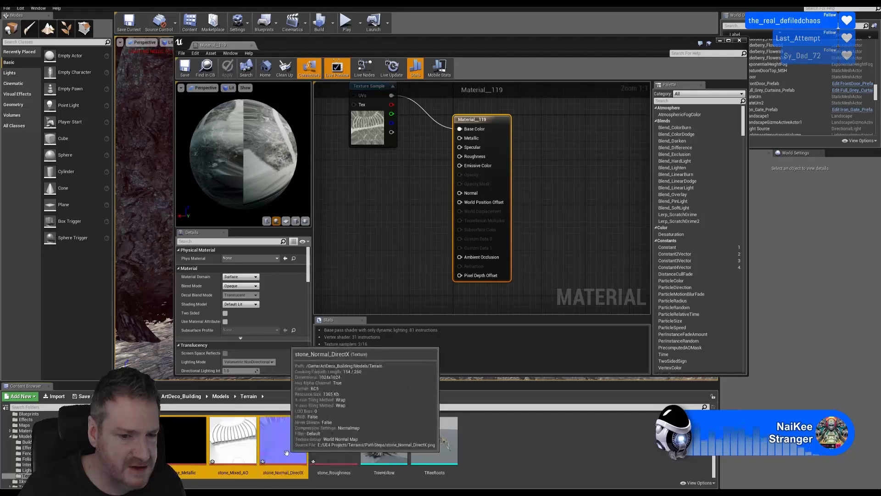
ctrl+click(324, 439)
drag(324, 440, 389, 268)
right_drag(406, 221, 433, 187)
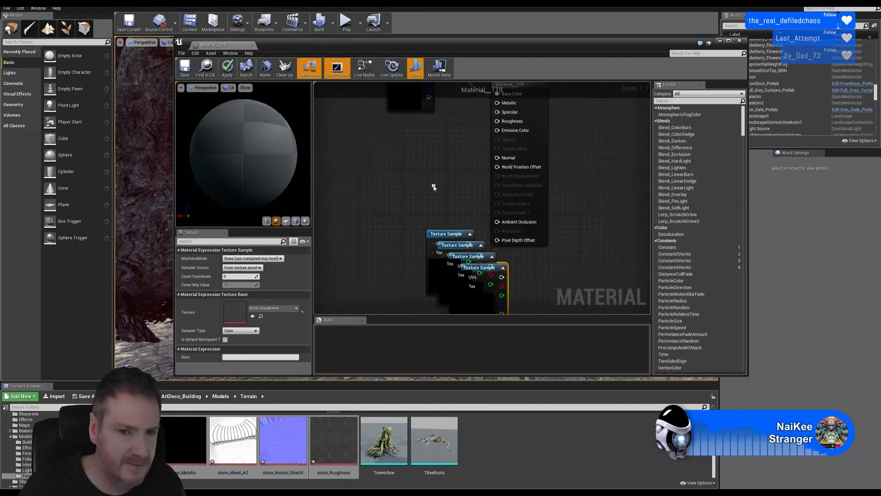
right_drag(516, 218, 515, 204)
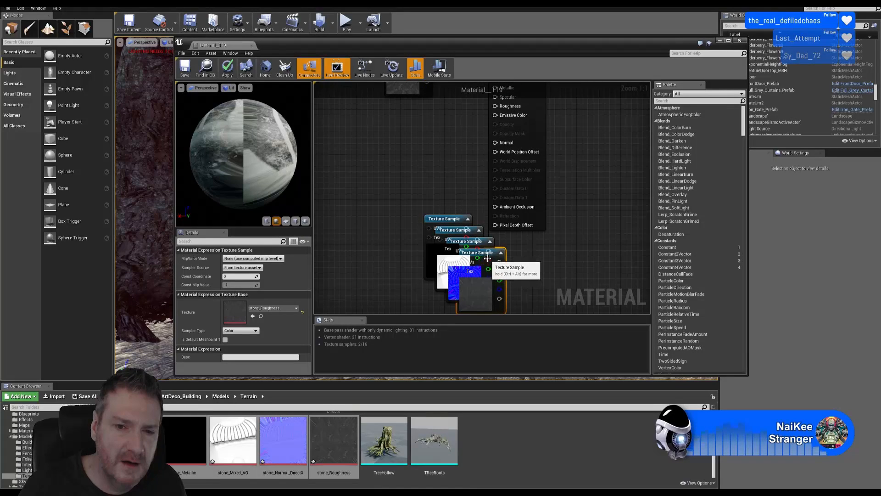
Separate the overlapping Texture Samples, stacking metallic, normal and roughness in a column below the base colour and setting the AO sample aside.
drag(459, 229, 315, 236)
right_drag(525, 211, 447, 257)
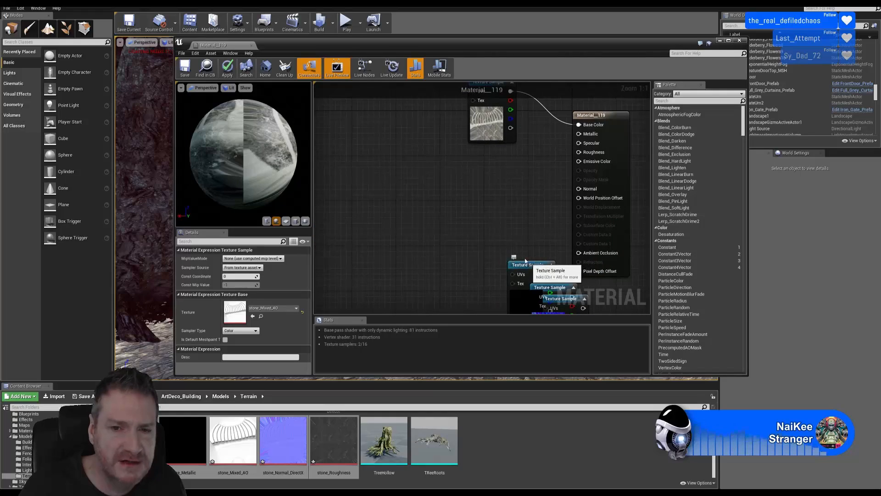
drag(526, 261, 490, 157)
right_drag(541, 283, 524, 219)
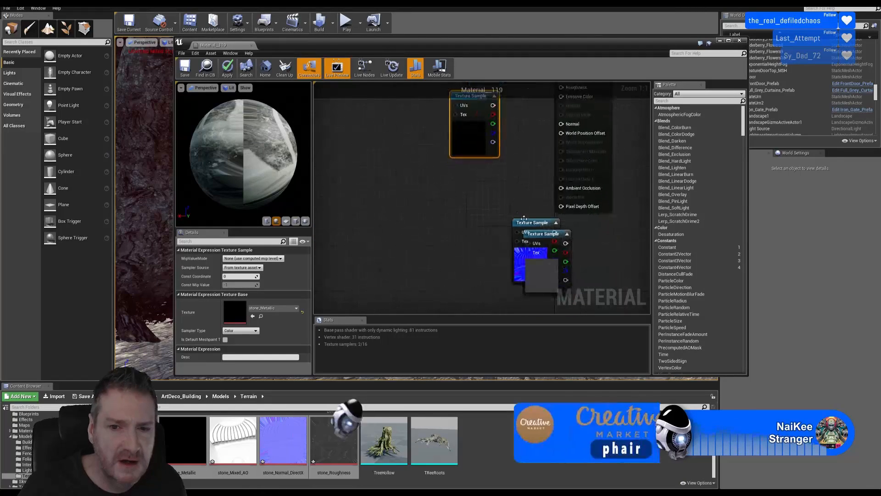
drag(523, 219, 462, 175)
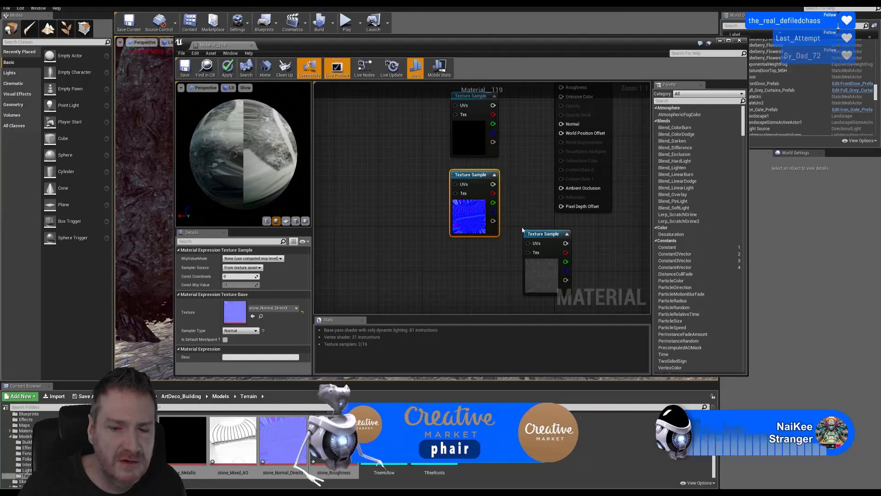
drag(552, 238, 477, 252)
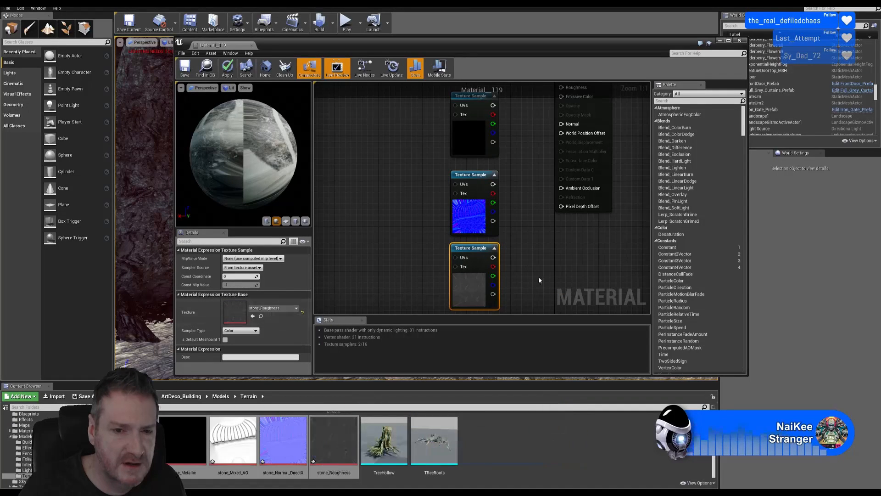
Move the AO Texture Sample to the end of the column below roughness, and shift the Material__119 node down beside the samples.
scroll(539, 280, down, 2)
drag(339, 156, 526, 240)
right_drag(577, 164, 541, 200)
scroll(533, 147, down, 1)
drag(534, 142, 540, 214)
right_drag(527, 216, 539, 193)
scroll(464, 184, up, 2)
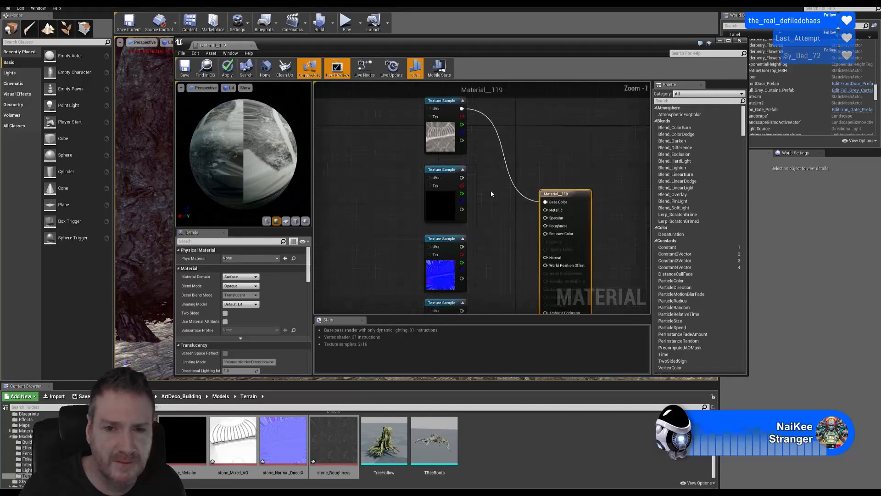
Connect the stone textures to Metallic, Normal, Roughness and Ambient Occlusion, and save and close Material__119.
drag(462, 179, 546, 210)
right_drag(532, 223, 505, 163)
drag(435, 186, 518, 198)
right_drag(518, 197, 497, 157)
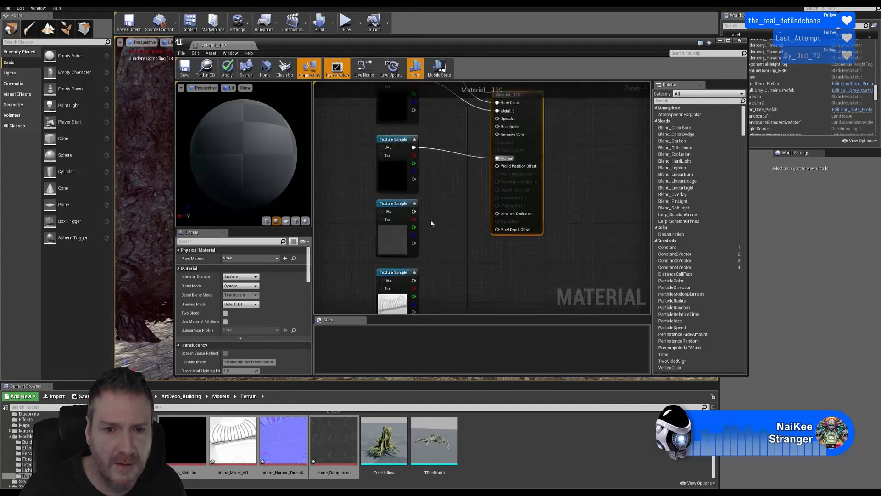
drag(413, 212, 497, 126)
drag(413, 281, 497, 213)
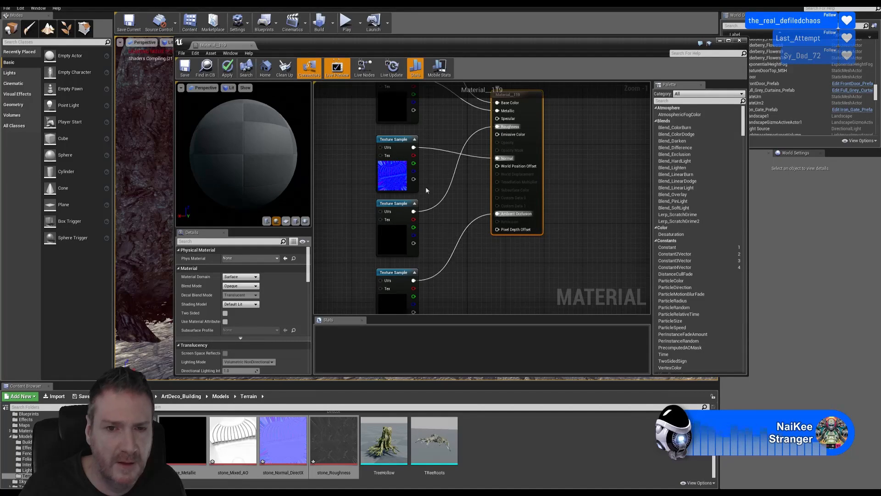
click(186, 68)
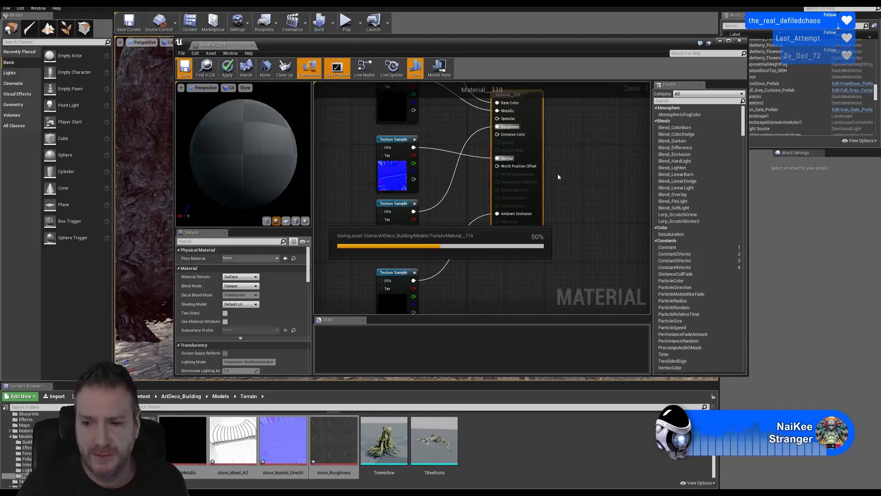
click(739, 41)
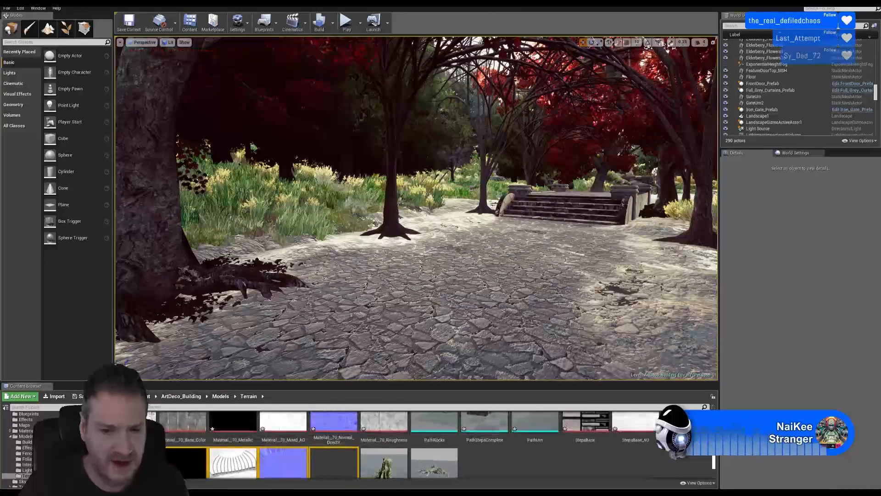
Place the PathUrn mesh on the stone path in the level and scale it uniformly to about 73.8.
scroll(546, 454, up, 3)
click(546, 458)
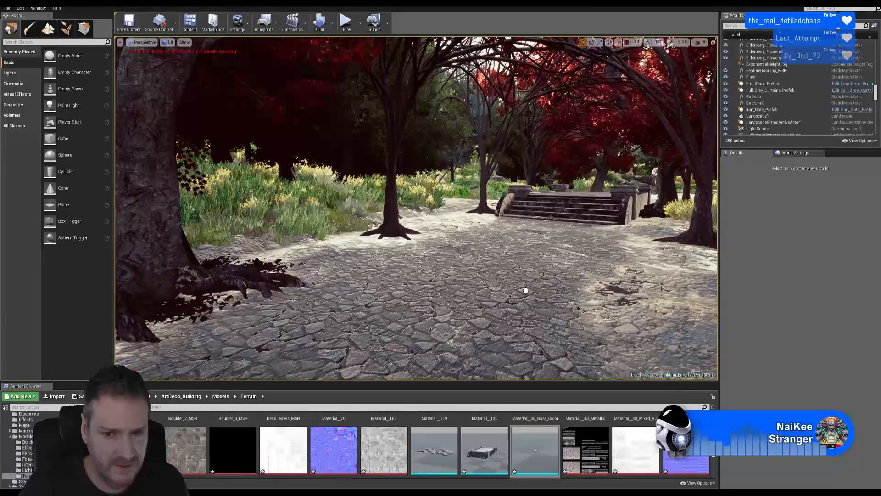
drag(526, 291, 526, 291)
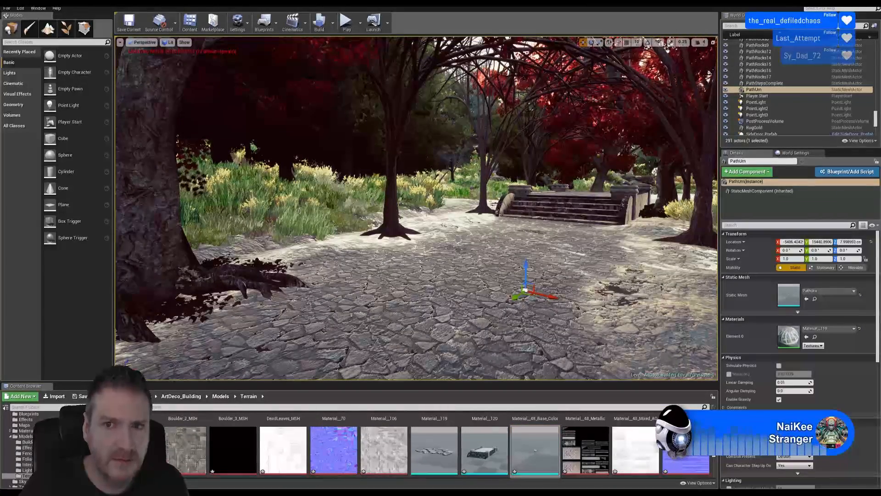
key(r)
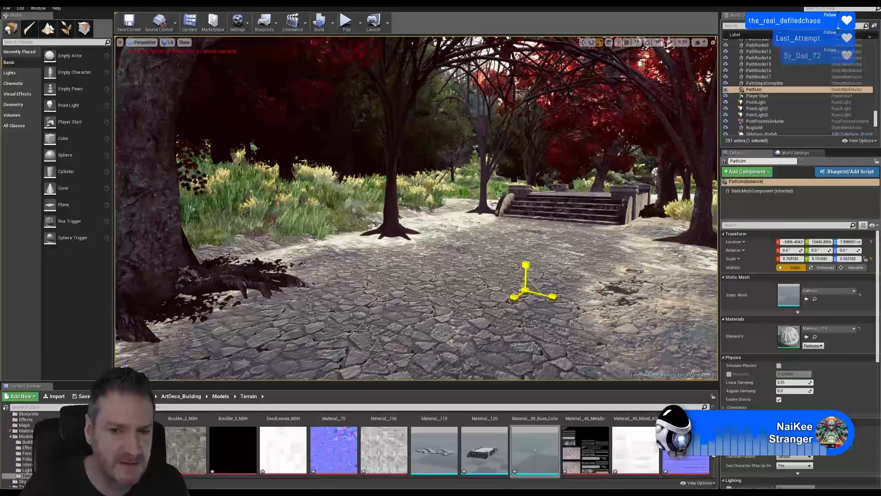
mouse_move(526, 287)
mouse_down()
mouse_move(541, 275)
mouse_move(527, 280)
mouse_up()
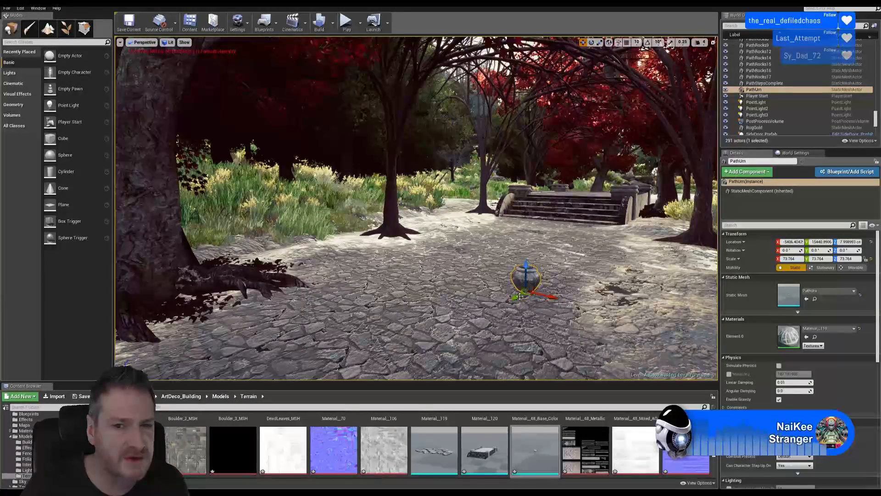
Move PathUrn across the path and raise it onto the stone post beside the top of the near stairs.
drag(520, 296, 618, 183)
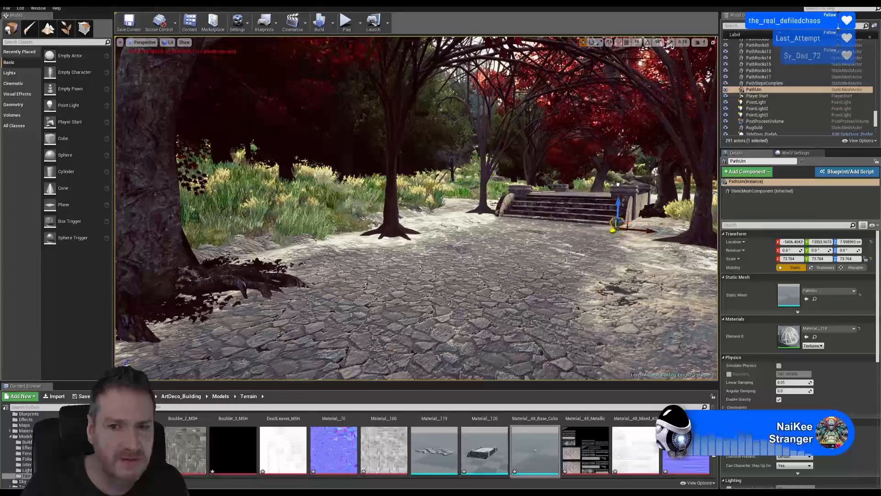
right_drag(618, 184, 608, 188)
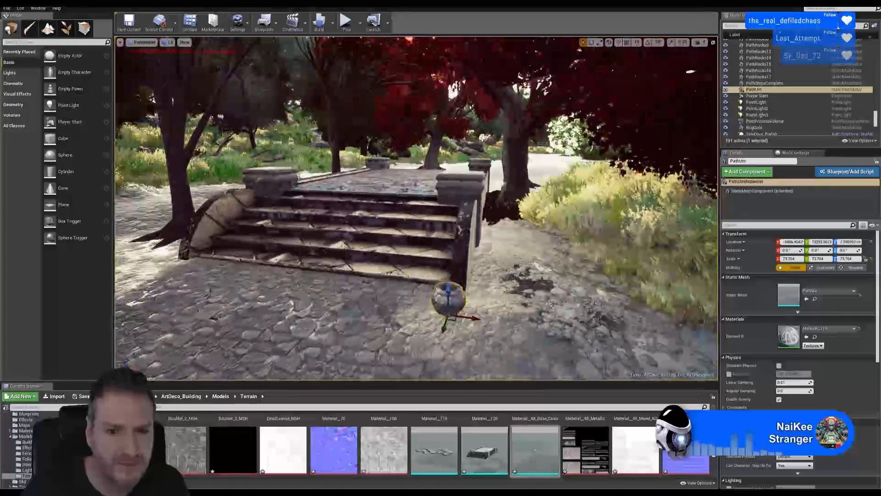
drag(448, 297, 452, 189)
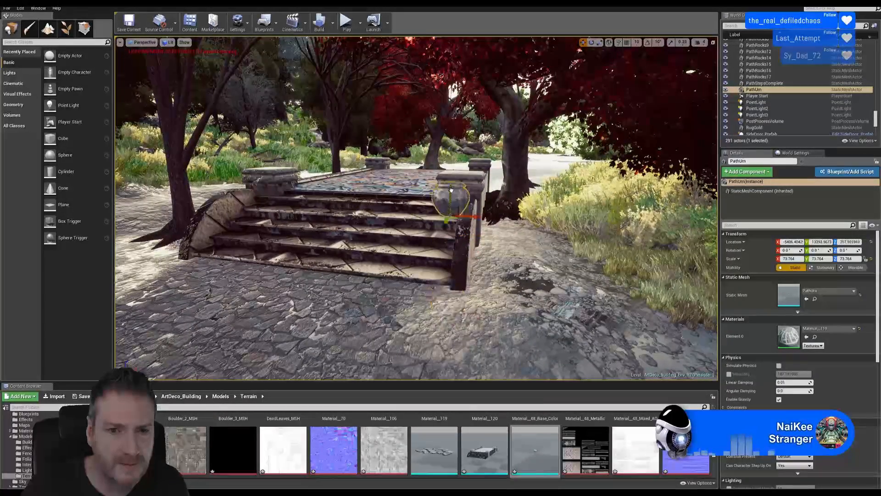
right_drag(458, 154, 459, 154)
right_drag(365, 303, 370, 299)
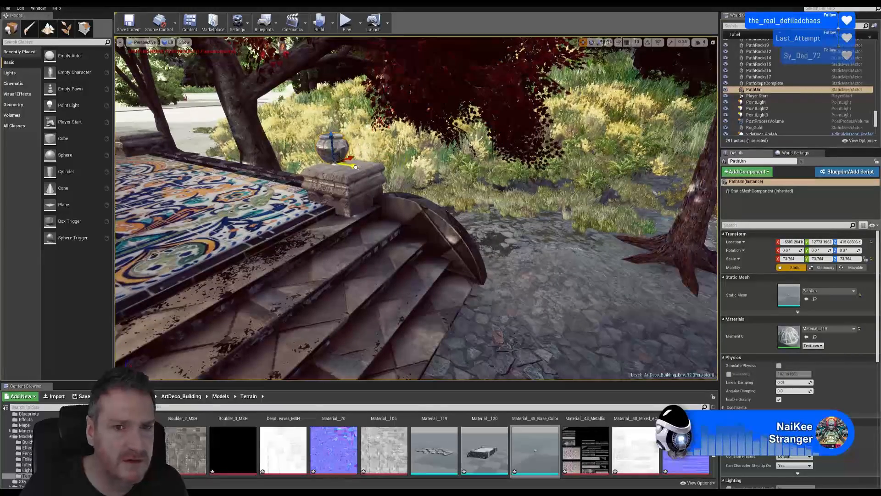
drag(366, 168, 404, 191)
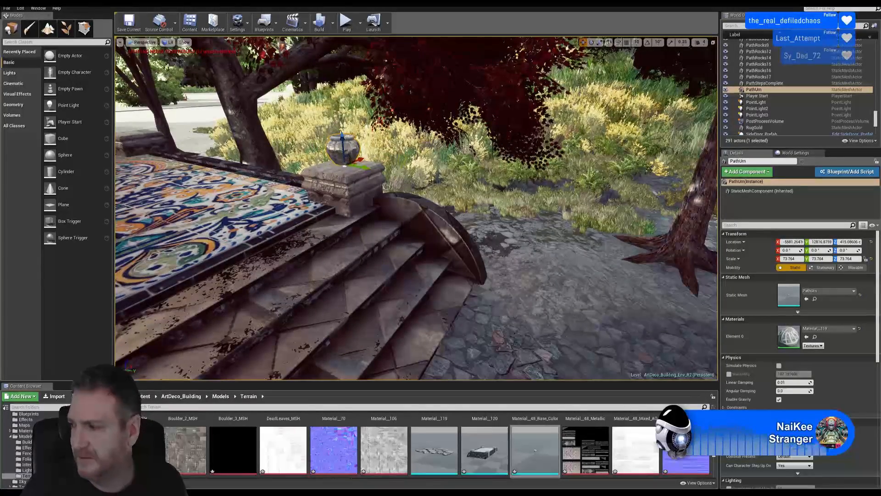
right_drag(388, 225, 317, 138)
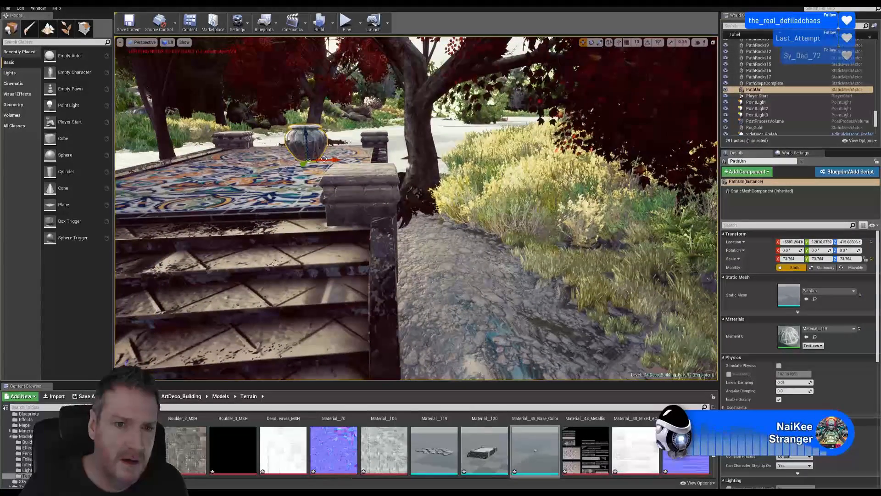
right_drag(373, 217, 482, 224)
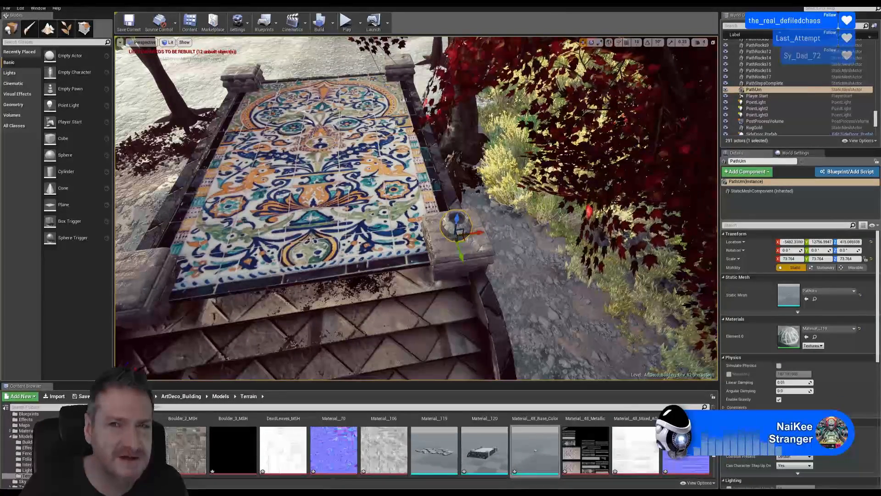
Scale the urn uniformly to about 139.47 and lower it onto the top of the post, at about Z 389.
click(713, 42)
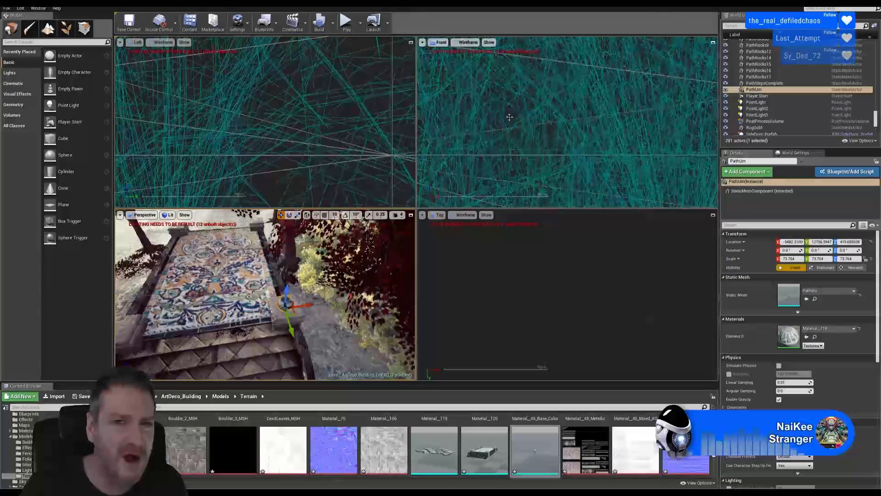
click(411, 214)
right_drag(532, 252, 521, 225)
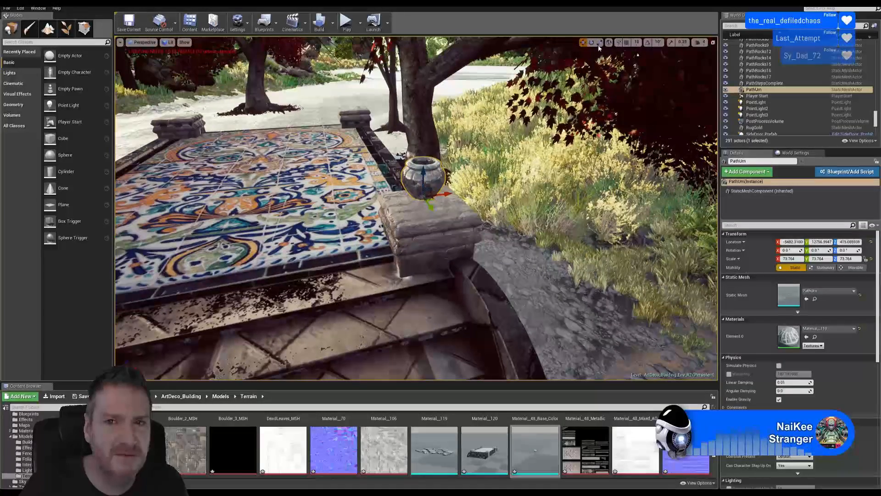
drag(424, 194, 431, 182)
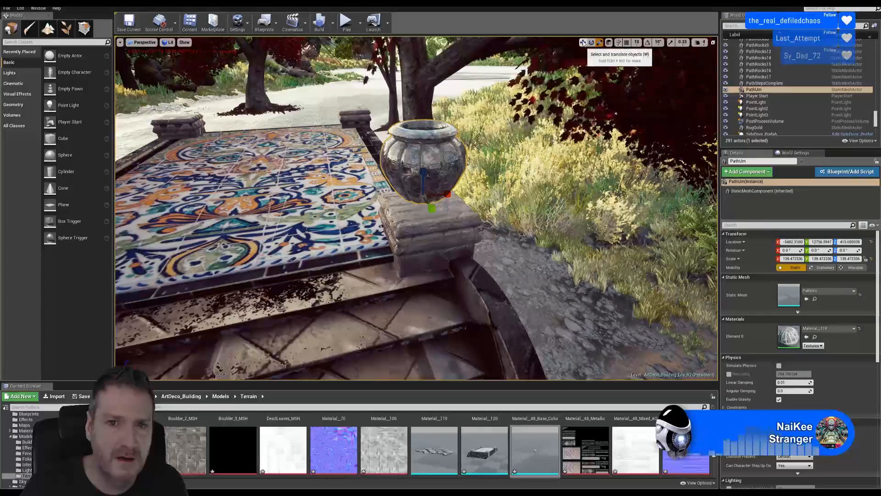
key(d)
right_drag(512, 181, 451, 136)
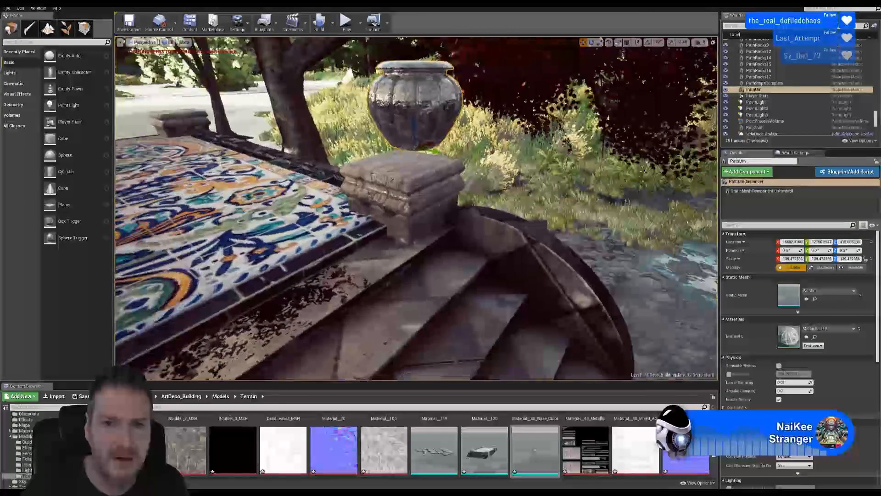
drag(414, 126, 413, 137)
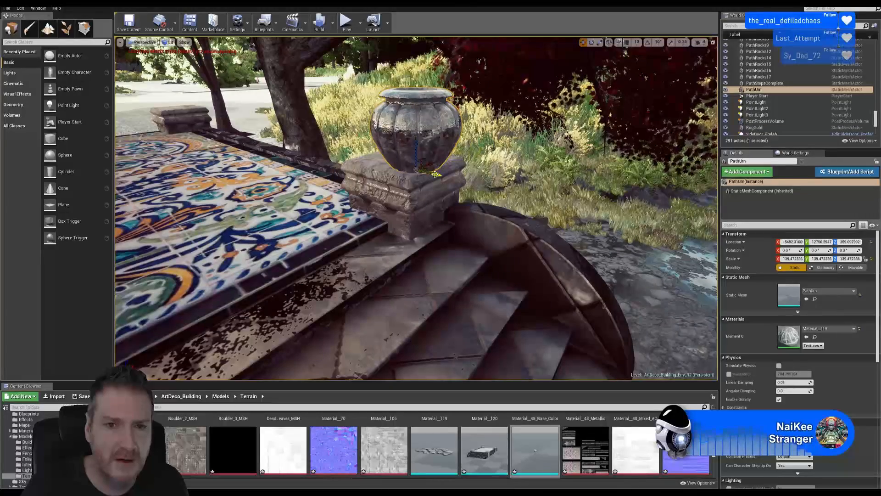
Centre the enlarged urn on its post, at about X -5454 and Y 12699.
right_drag(451, 181, 496, 166)
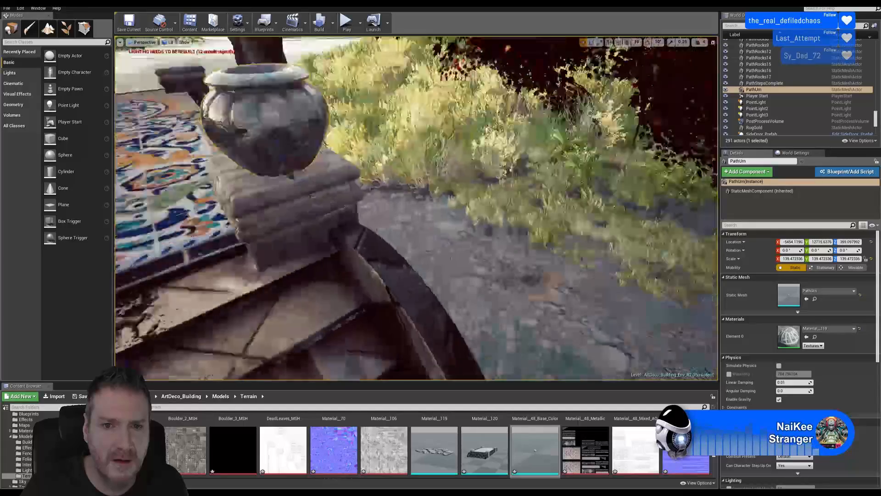
right_drag(416, 208, 477, 206)
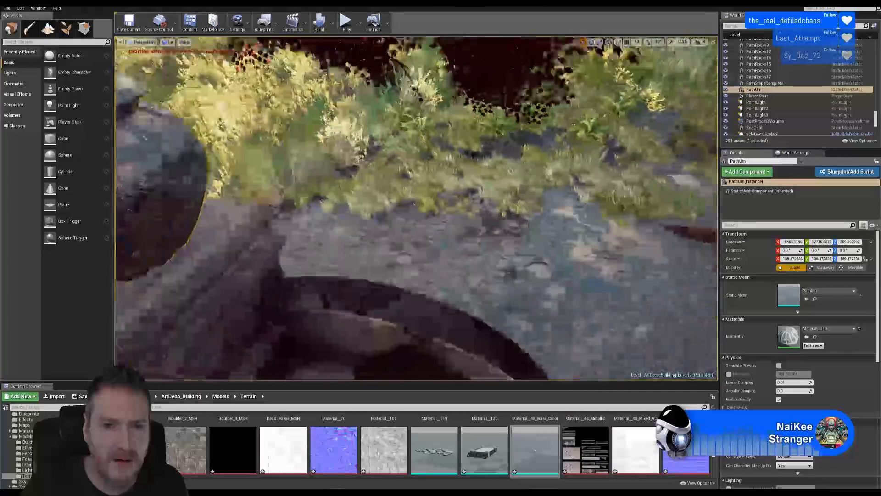
right_drag(416, 208, 409, 176)
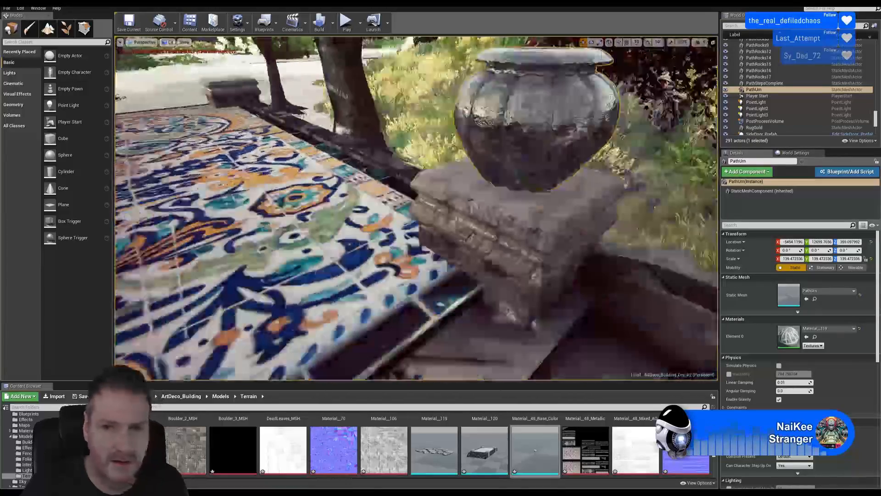
mouse_move(416, 208)
right_down()
mouse_move(464, 207)
mouse_move(433, 237)
mouse_move(445, 211)
mouse_move(449, 228)
mouse_move(409, 205)
mouse_move(402, 218)
mouse_move(514, 225)
mouse_move(340, 204)
mouse_move(505, 209)
mouse_move(394, 211)
mouse_move(370, 195)
mouse_move(404, 202)
right_up()
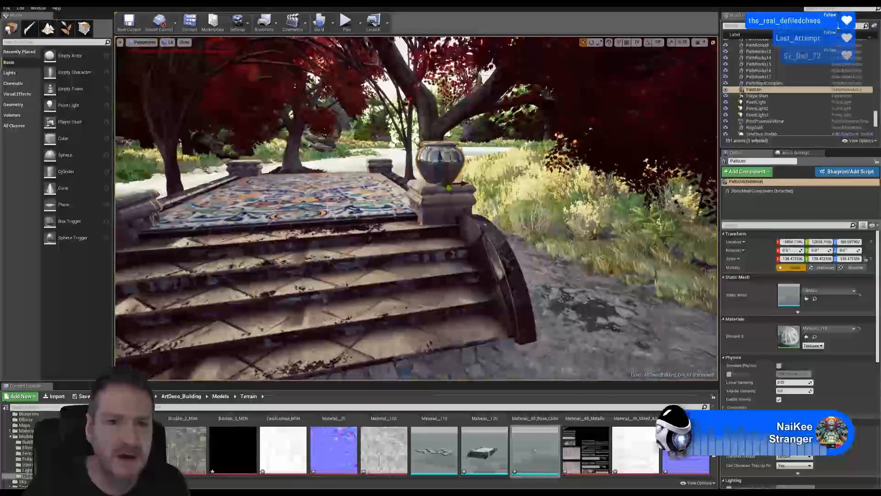
Duplicate the urn and move the copy along X to about -6678, onto the opposite post of the same stairs.
right_click(431, 159)
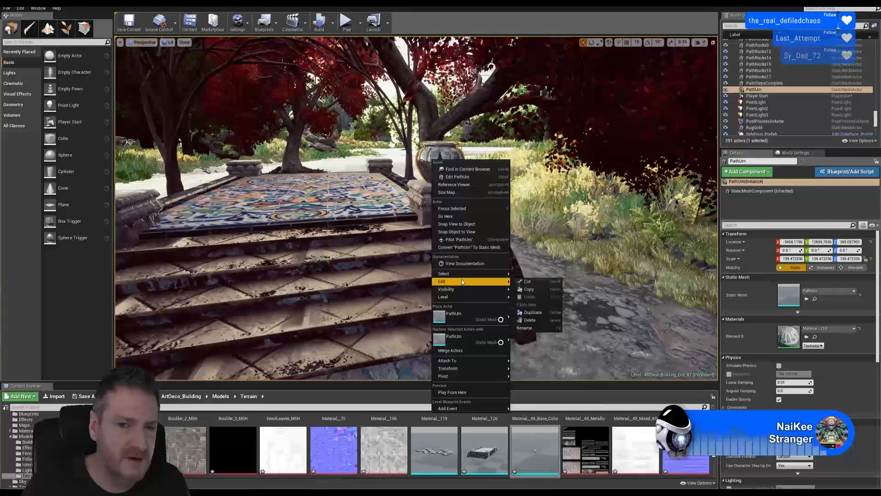
mouse_move(493, 281)
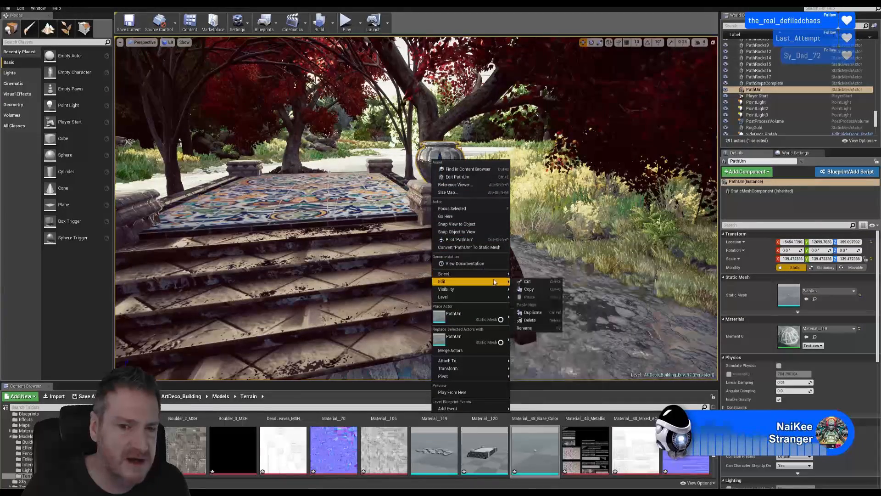
click(532, 314)
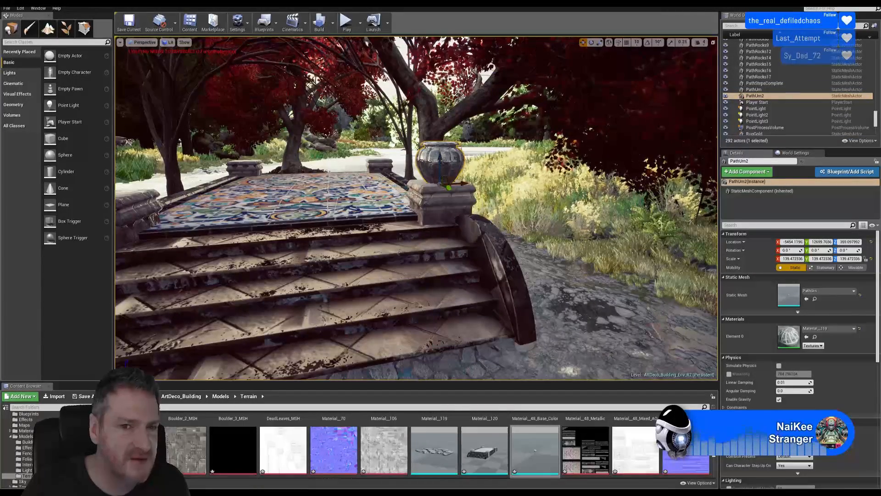
drag(460, 184, 189, 192)
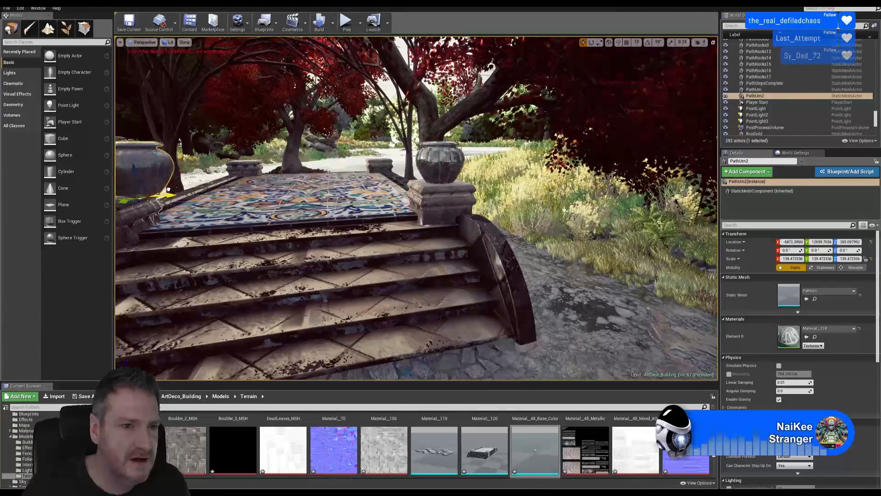
mouse_move(189, 192)
right_down()
mouse_move(300, 222)
mouse_move(266, 229)
mouse_move(189, 199)
right_up()
mouse_move(367, 214)
mouse_down()
mouse_move(372, 137)
mouse_move(364, 215)
mouse_up()
click(20, 8)
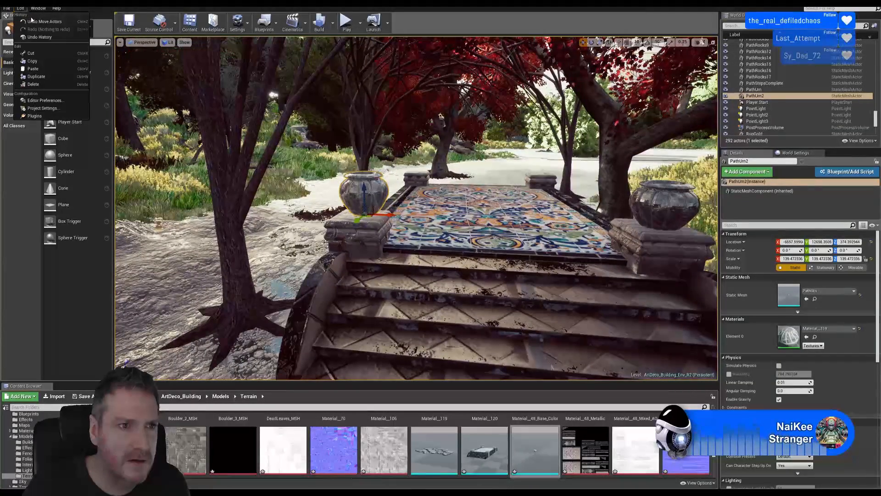
click(42, 21)
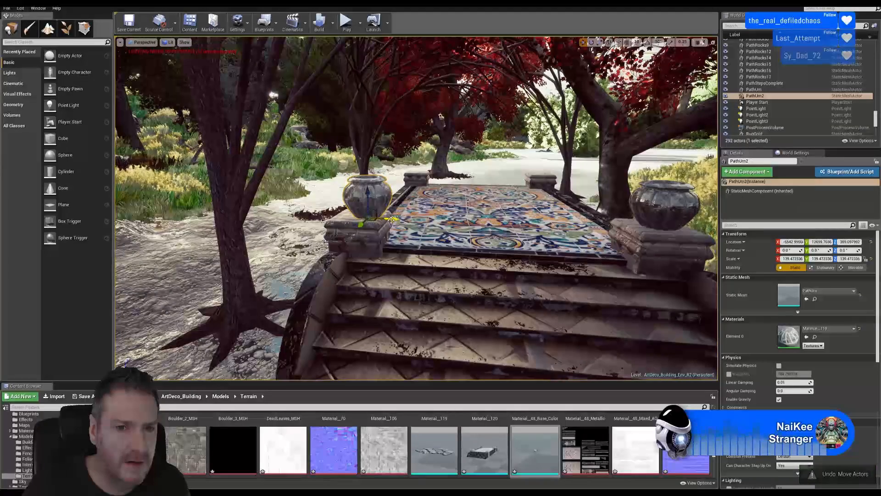
drag(391, 219, 382, 219)
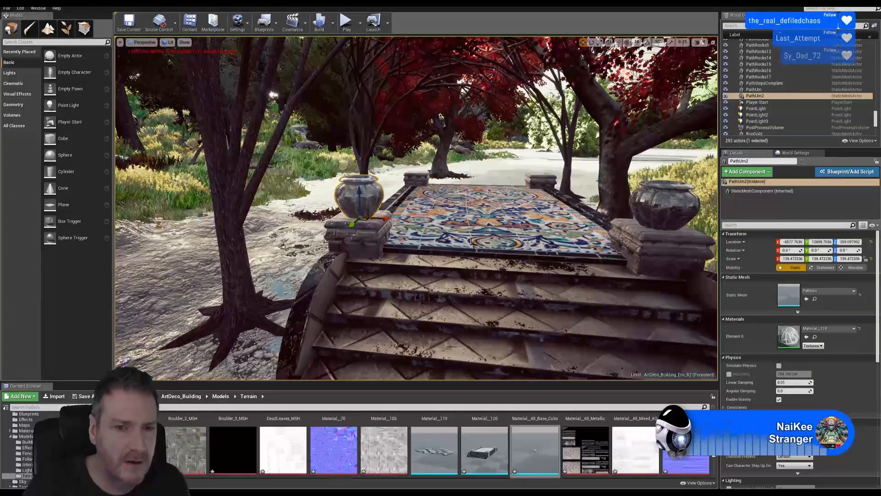
Duplicate the second urn and move the copy along Y to about 11014, onto the post at the platform's far end.
right_drag(473, 244, 349, 151)
right_click(333, 144)
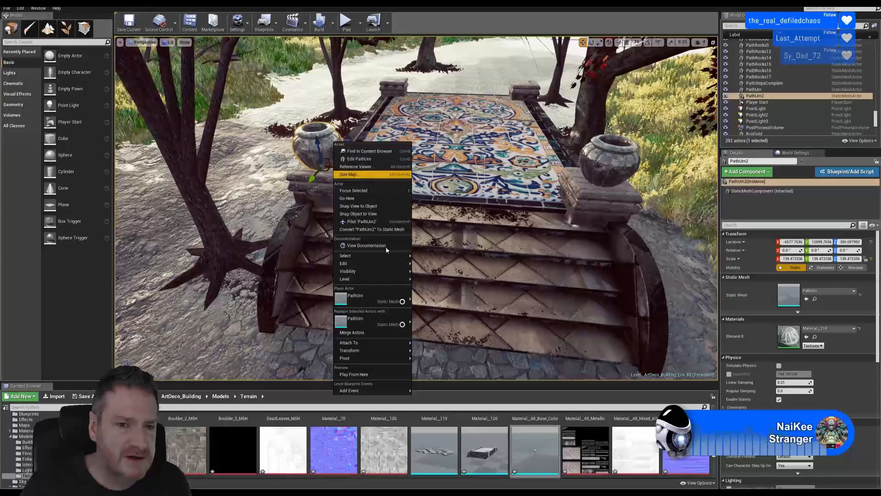
mouse_move(354, 263)
click(448, 295)
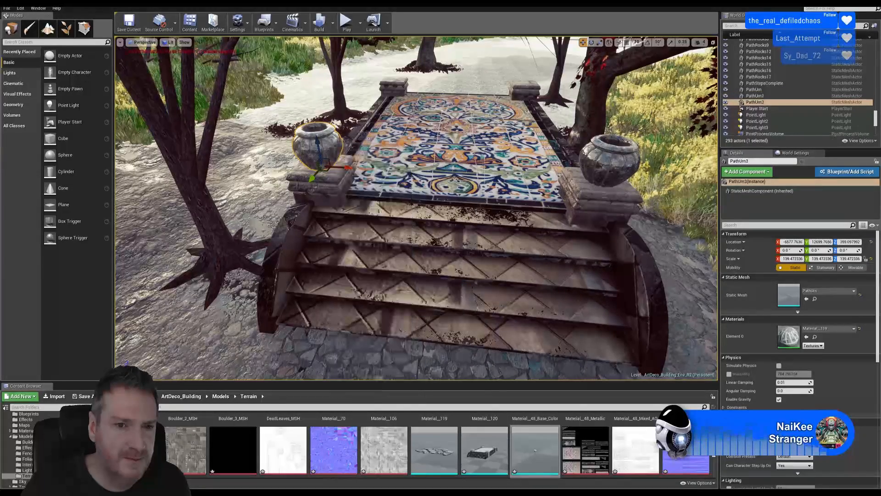
drag(312, 178, 390, 84)
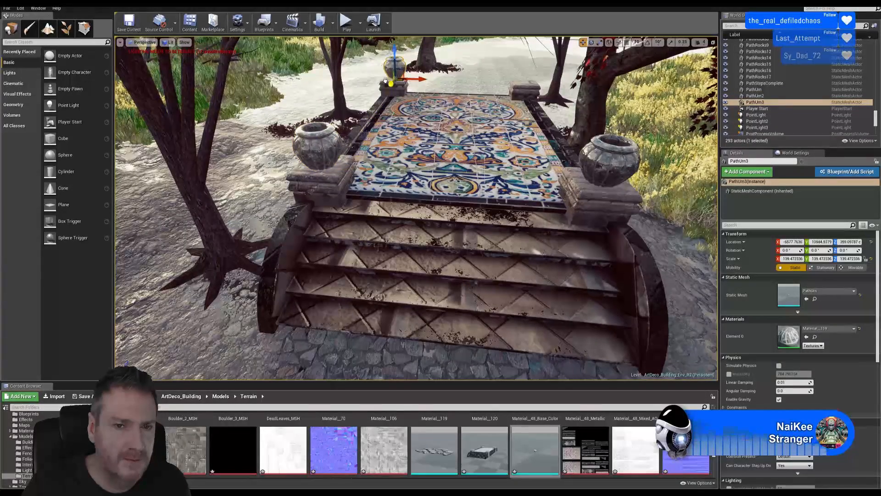
right_drag(390, 84, 385, 84)
mouse_move(371, 247)
right_down()
mouse_move(386, 257)
mouse_move(372, 246)
right_up()
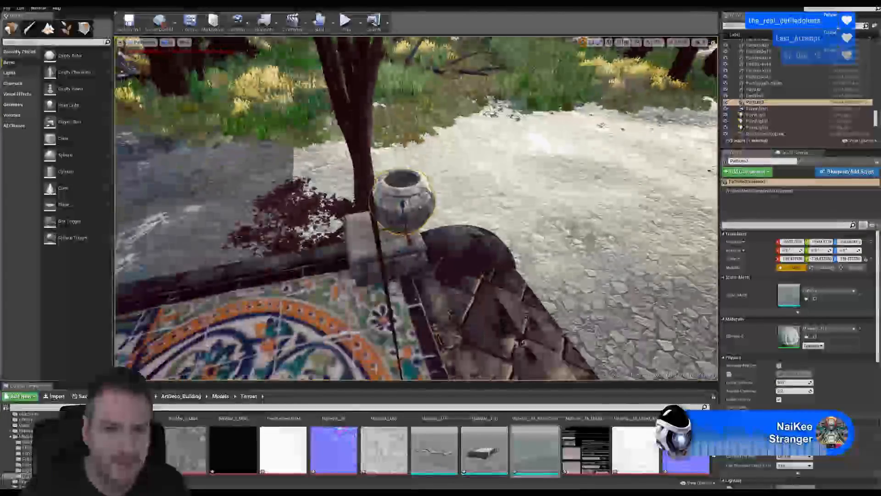
drag(377, 229, 367, 230)
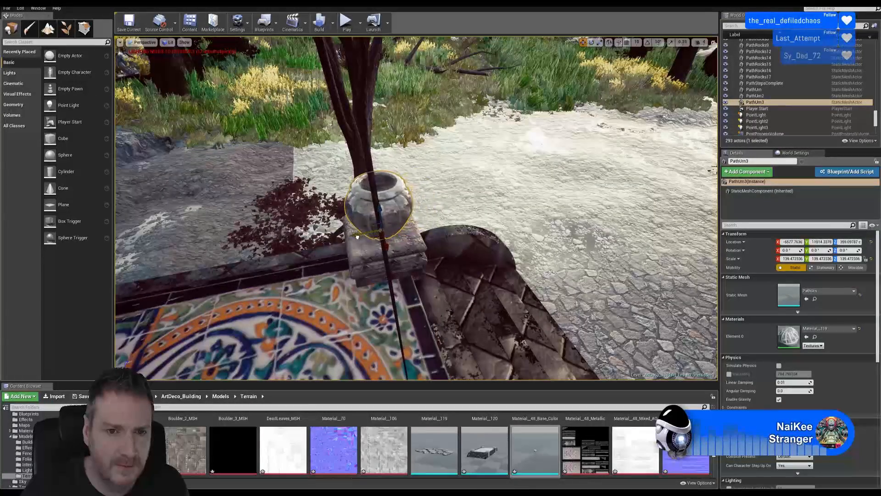
Duplicate the third urn, move the copy along X to about -5464 onto the last empty post, and deselect it.
right_drag(394, 224, 371, 216)
right_click(520, 212)
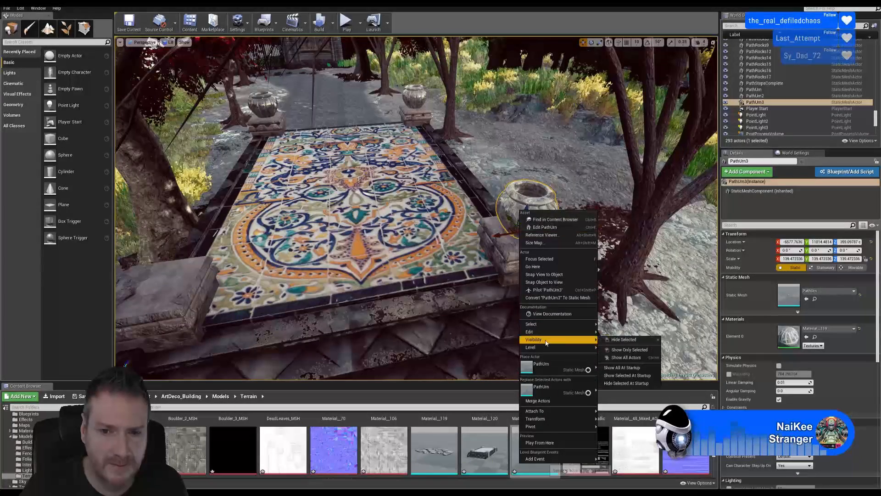
mouse_move(545, 337)
click(620, 363)
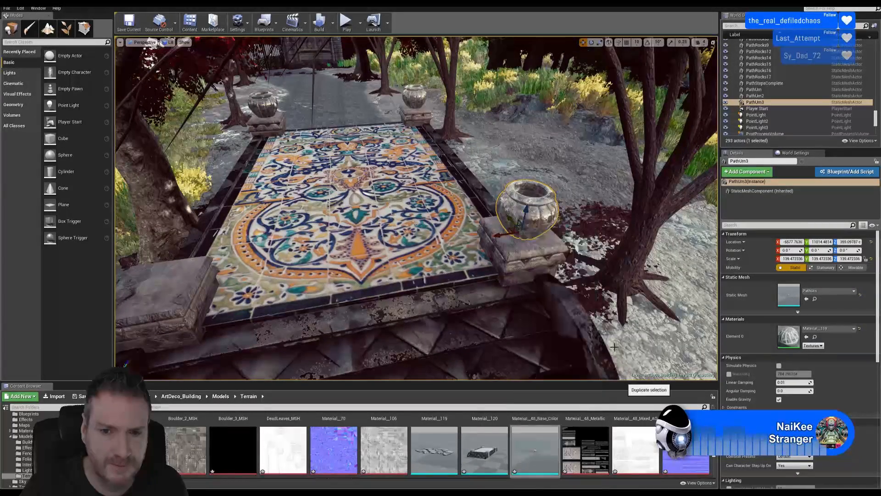
drag(449, 240, 138, 287)
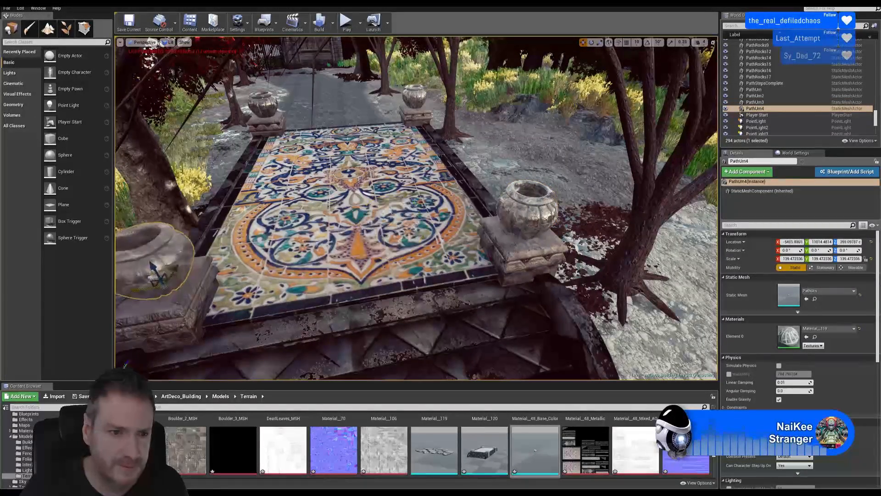
right_drag(258, 301, 227, 301)
key(s)
key(w)
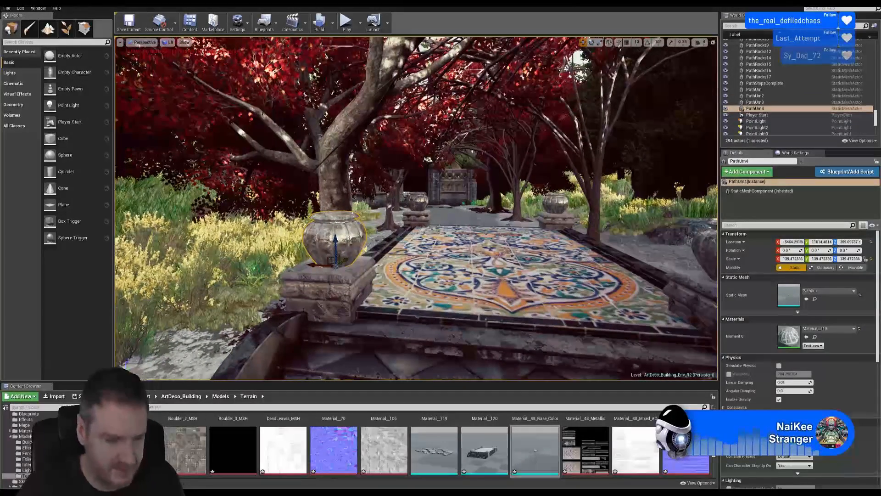
key(Escape)
Examine the tiled steps and the four urns from several distances and angles along the stone path.
right_drag(320, 314, 566, 311)
key(s)
key(w)
key(s)
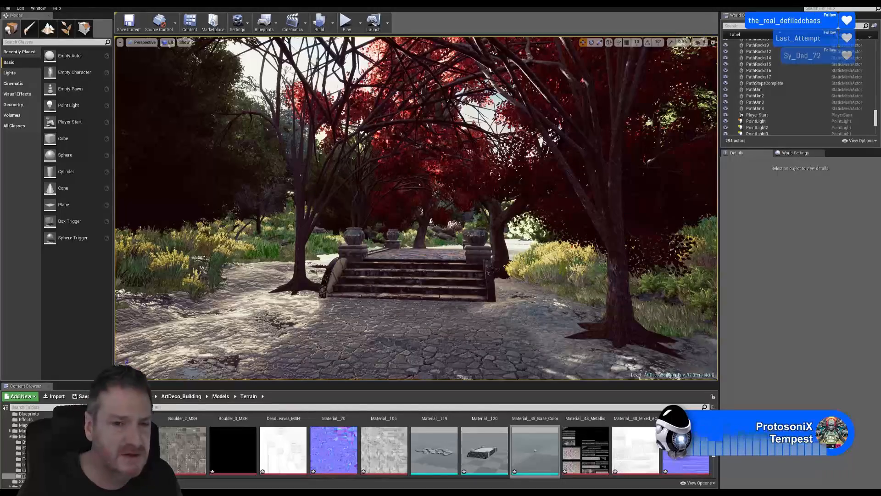
right_drag(416, 208, 602, 212)
key(w)
key(w)
key(s)
key(w)
key(e)
key(w)
key(w)
Select the path steps together with all four urns and scale the group up uniformly.
right_drag(416, 208, 610, 211)
mouse_move(425, 318)
right_down()
mouse_move(450, 317)
mouse_move(413, 318)
mouse_move(424, 318)
mouse_move(411, 306)
mouse_move(421, 306)
right_up()
key(w)
key(w)
key(w)
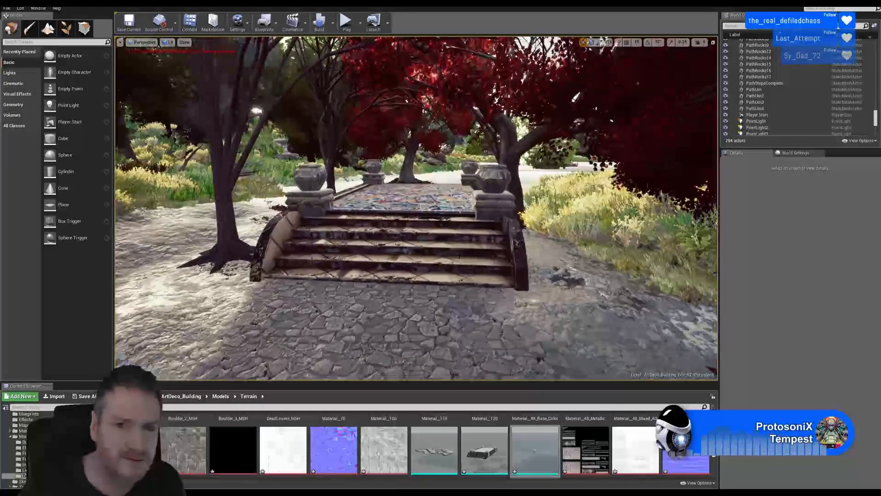
click(486, 202)
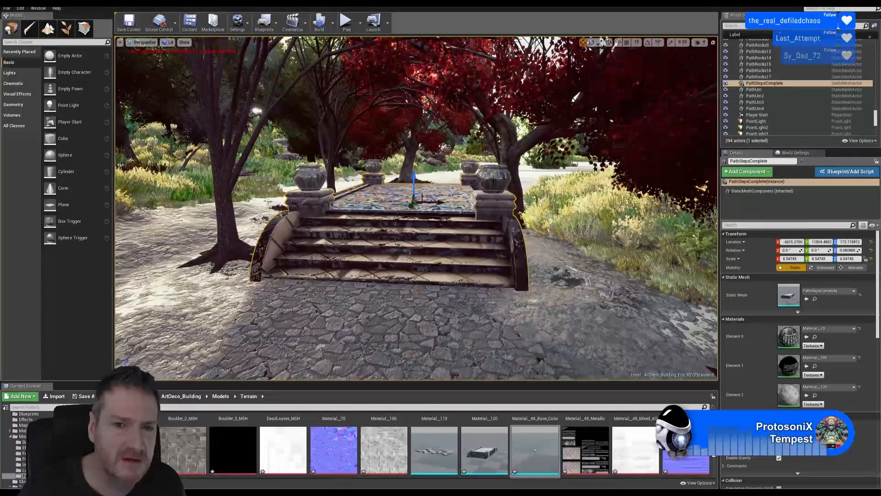
ctrl+click(491, 182)
ctrl+click(315, 182)
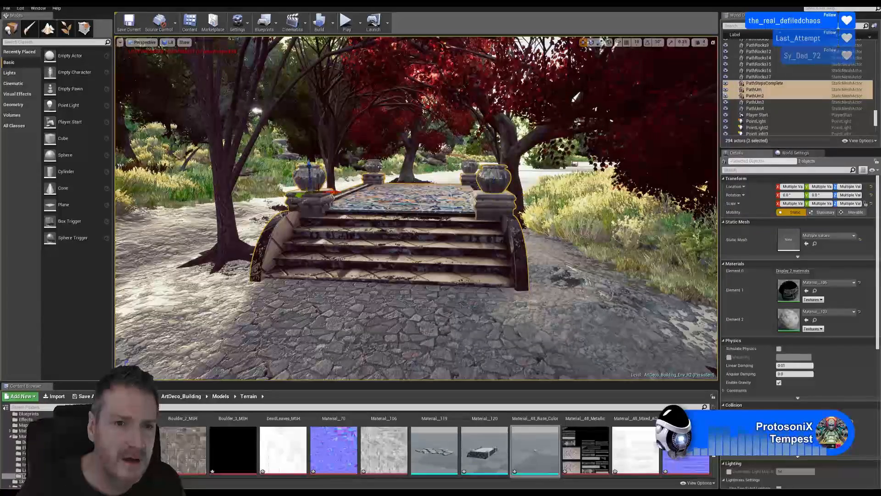
ctrl+click(376, 166)
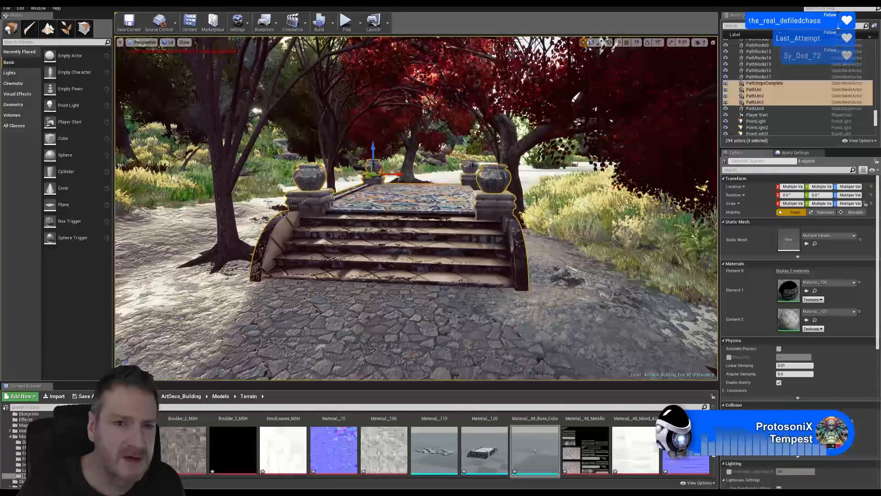
ctrl+click(469, 166)
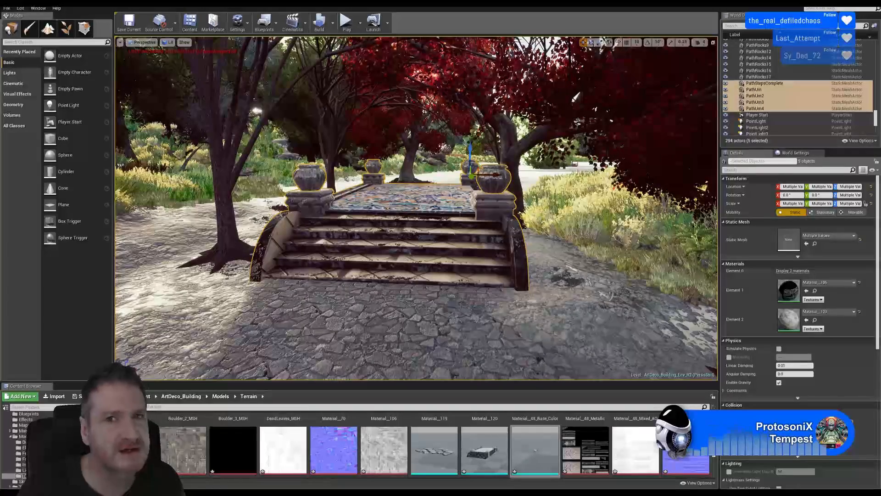
key(r)
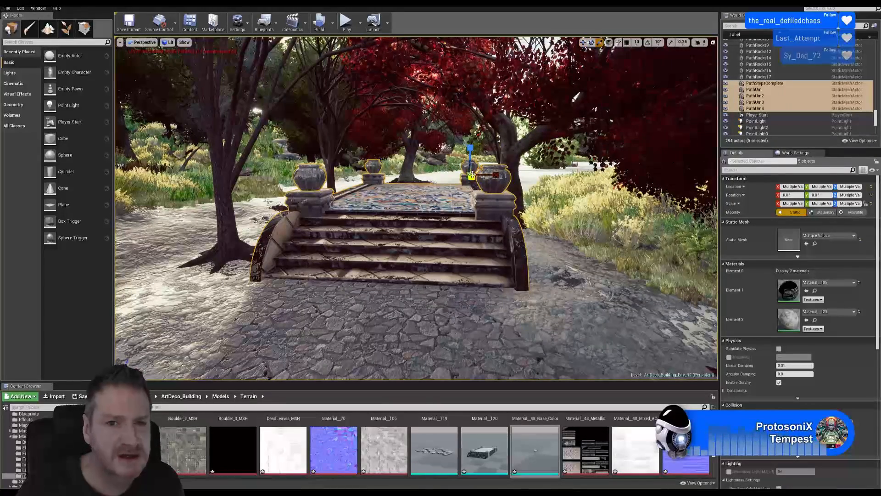
right_drag(472, 174, 490, 191)
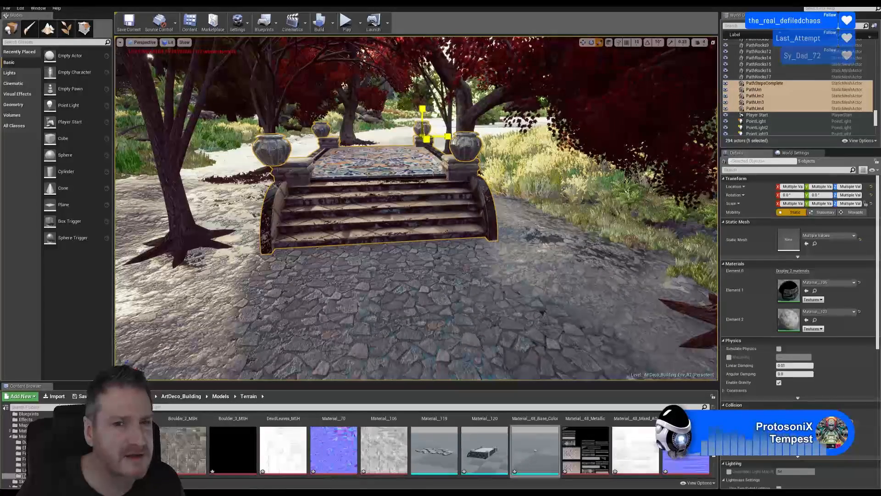
Select the two urns at the near staircase and move them along Y to about 12576, adjusting their height to rest on their posts.
key(w)
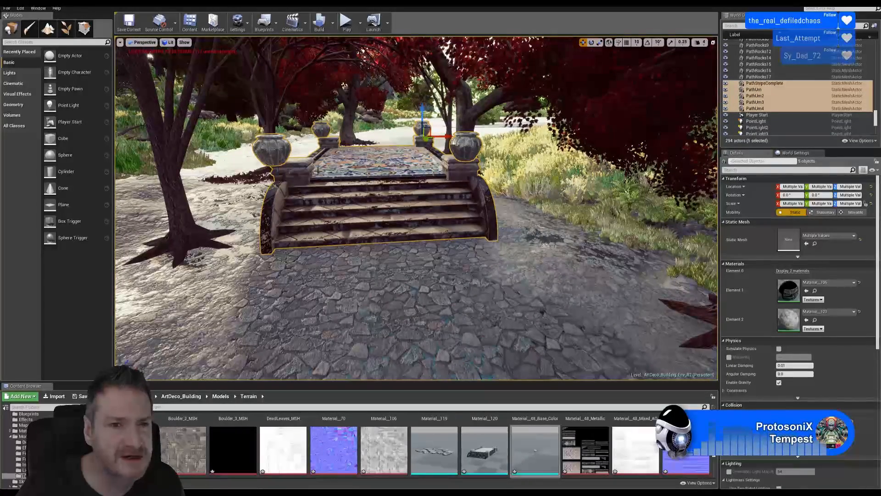
click(280, 149)
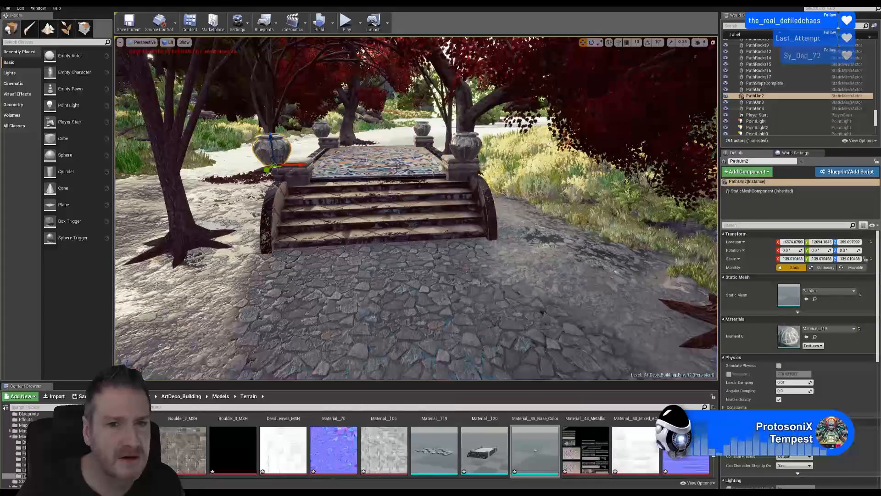
right_drag(397, 168, 396, 207)
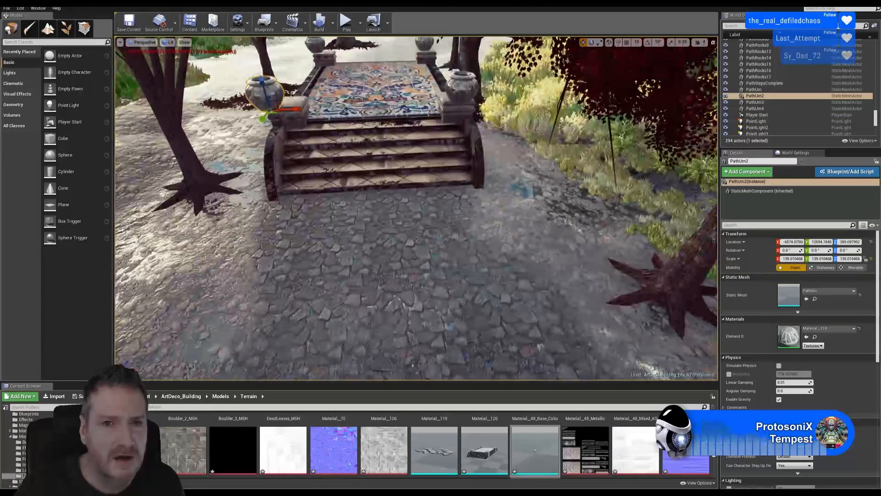
ctrl+click(463, 92)
drag(468, 113, 459, 103)
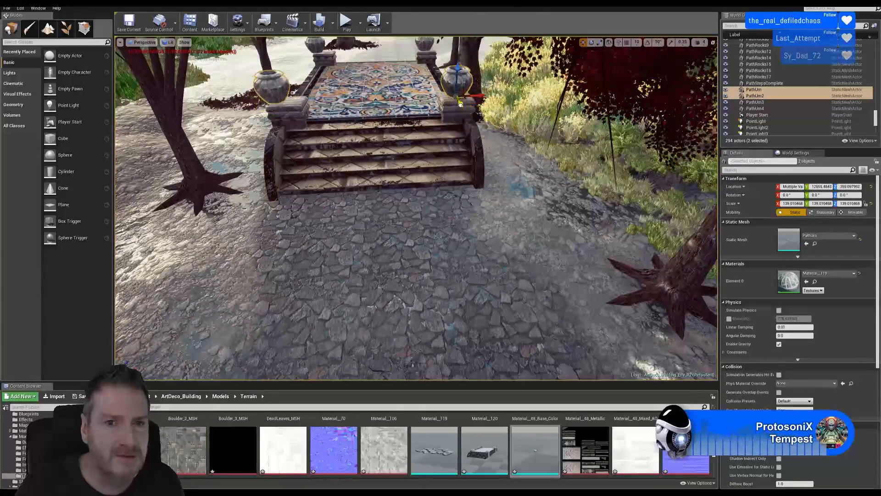
right_drag(459, 104, 452, 64)
key(s)
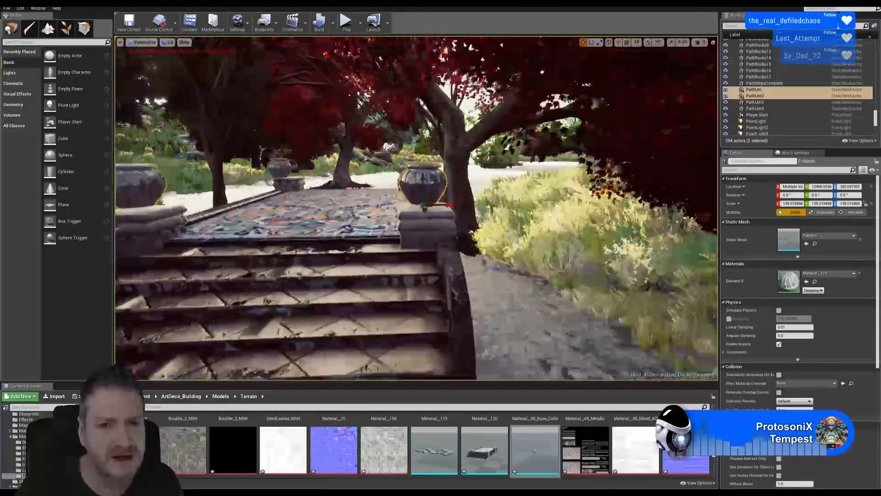
right_drag(452, 65, 453, 65)
key(w)
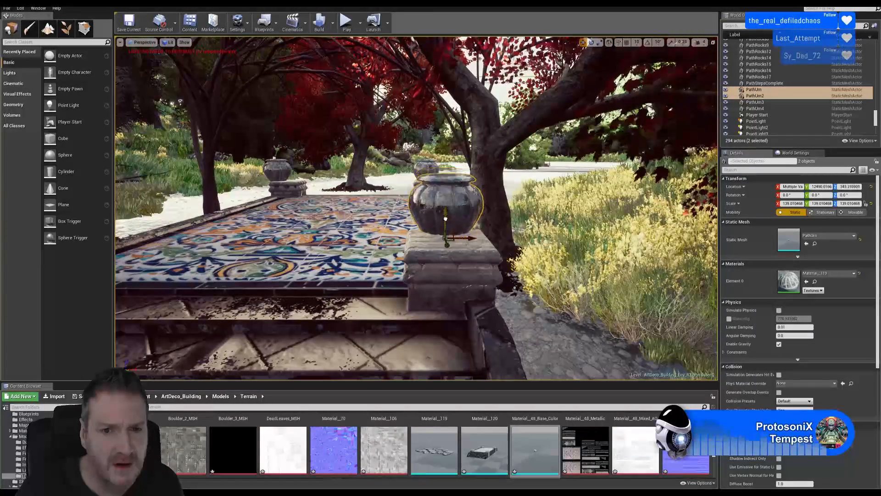
drag(446, 216, 449, 213)
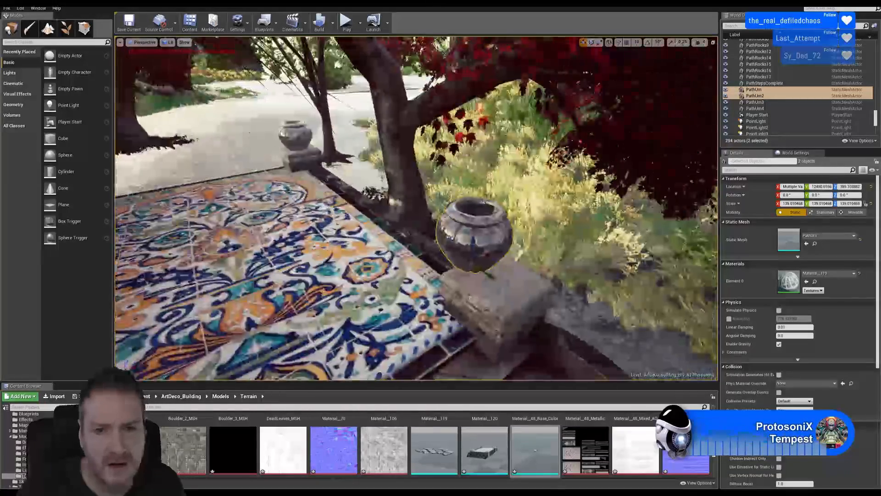
right_drag(399, 234, 398, 234)
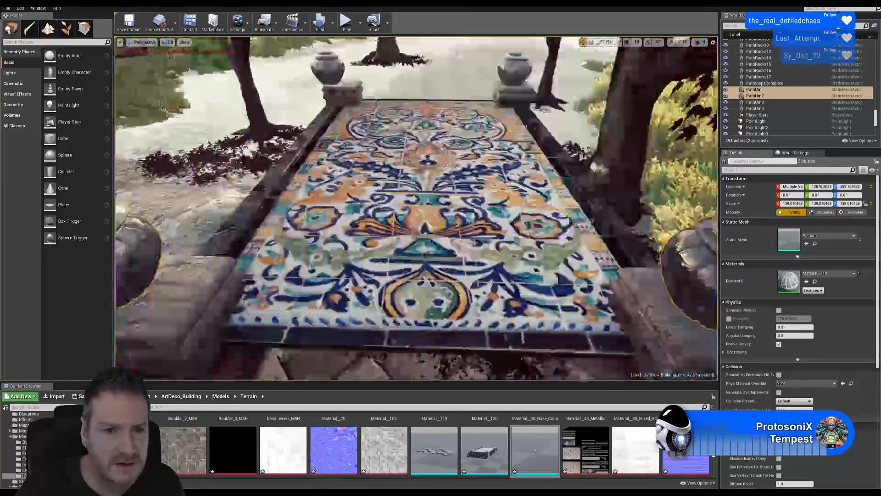
right_drag(398, 234, 398, 234)
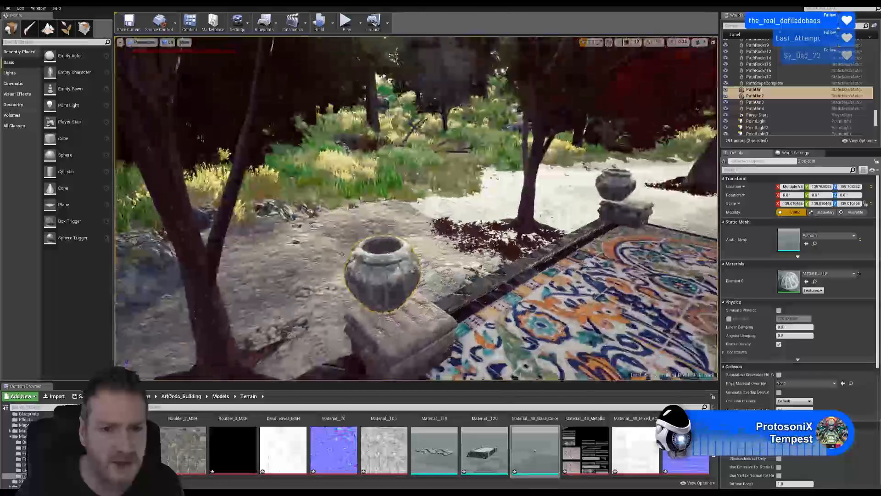
Move the second urn along X to about -6606, shift the third urn along X onto its post, and clear the selection.
click(398, 315)
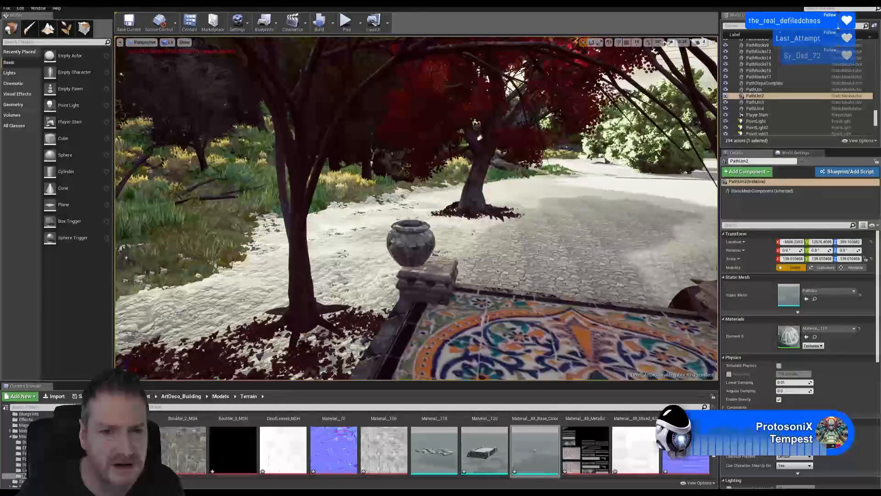
click(415, 250)
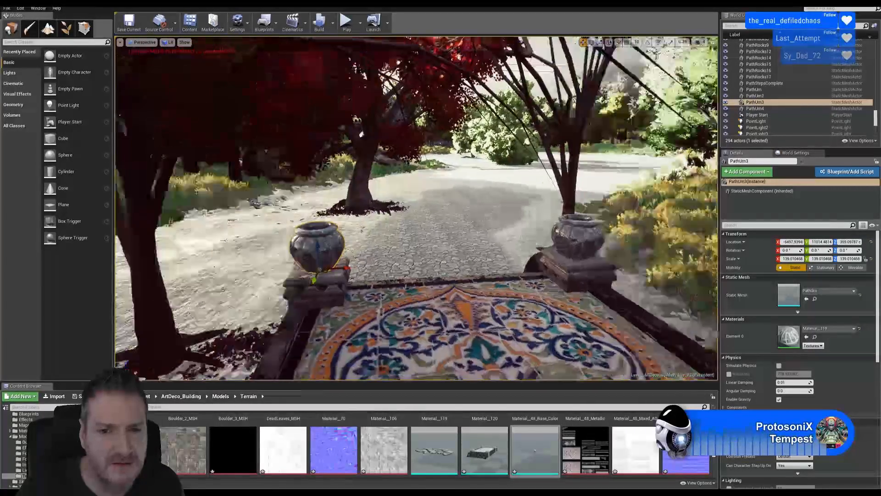
right_drag(415, 250, 367, 285)
key(Escape)
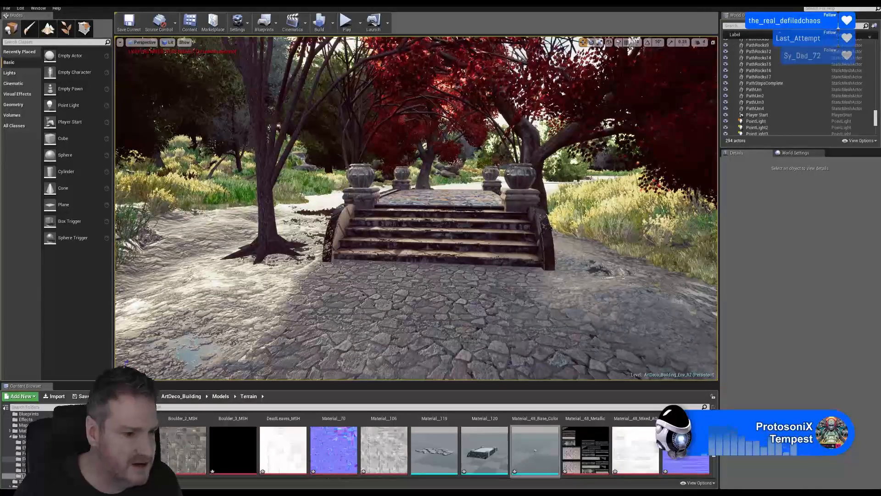
Open the Foliage content folder and start an import from the Speedtree UE4 Mine folder in the user's home directory.
click(21, 458)
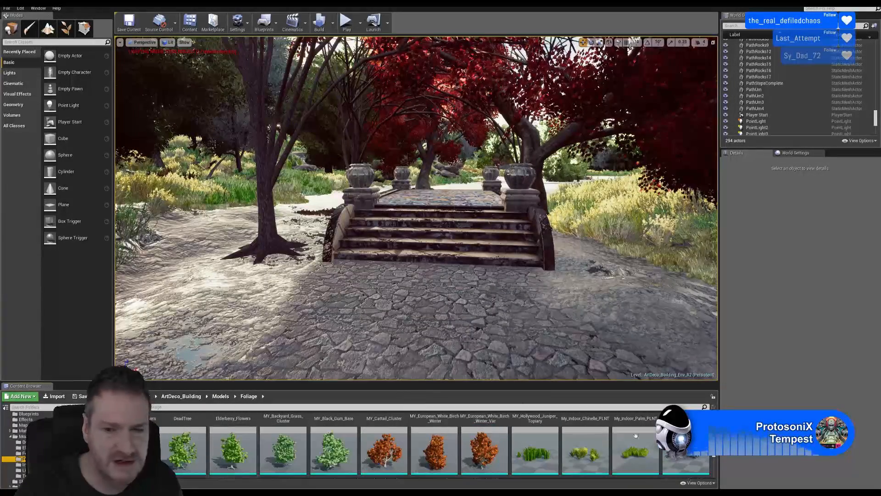
click(56, 396)
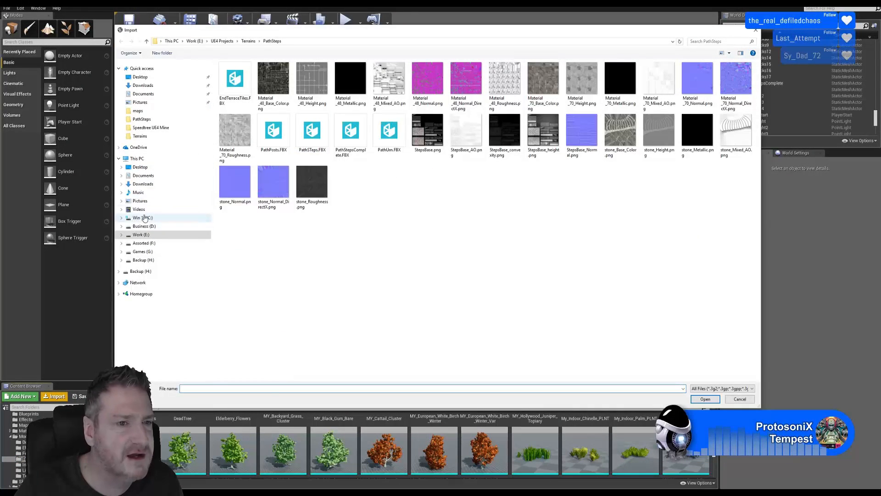
click(147, 219)
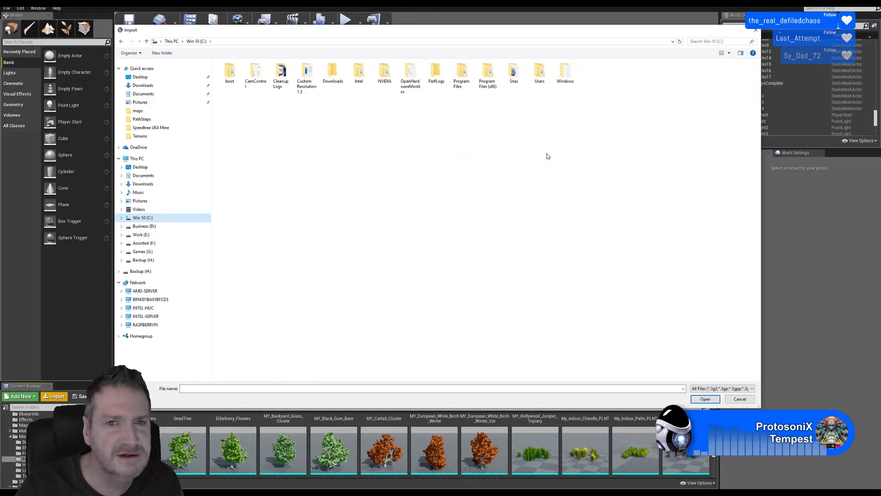
double_click(541, 78)
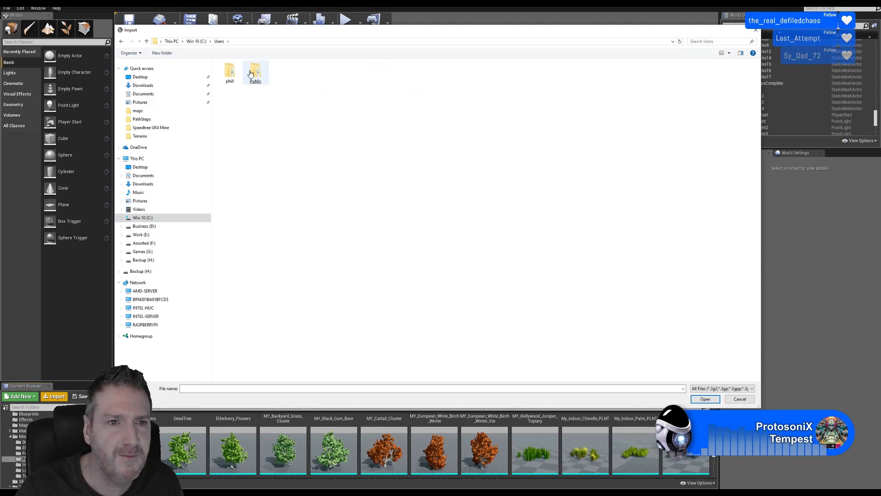
double_click(230, 74)
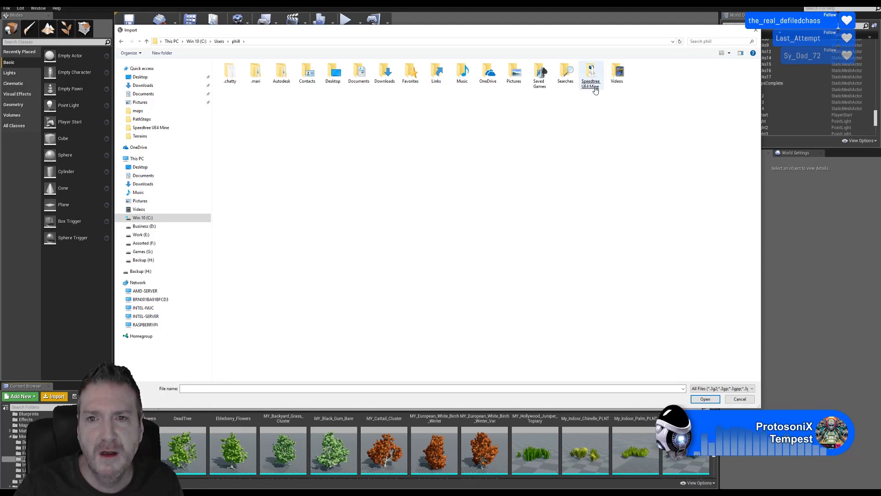
double_click(590, 73)
Look through the files in the Speedtree UE4 Mine folder for the plant model to import.
click(579, 293)
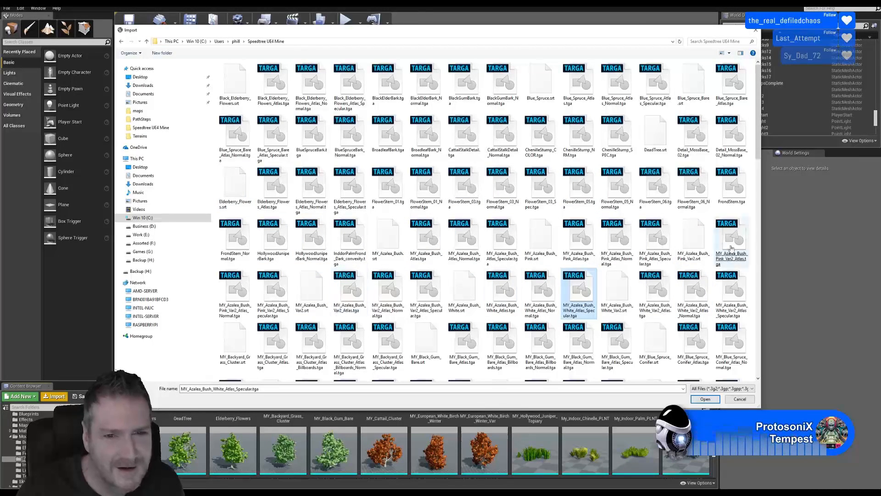
scroll(759, 192, down, 2)
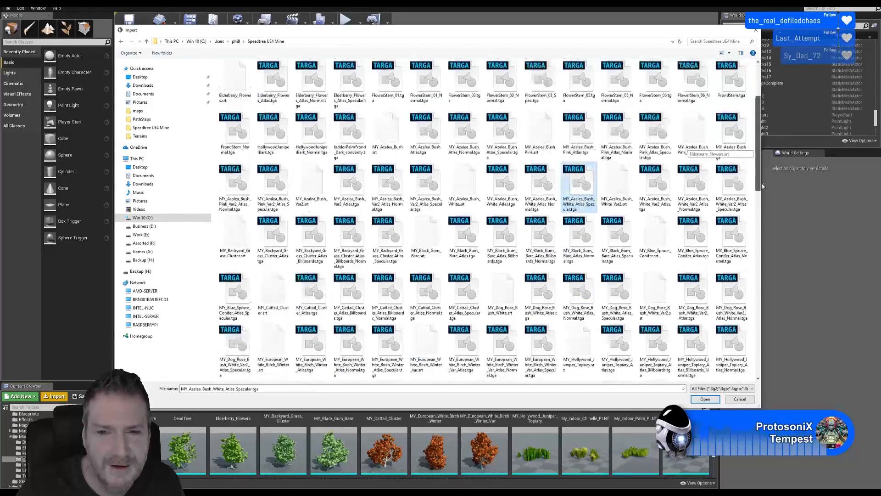
scroll(761, 190, down, 1)
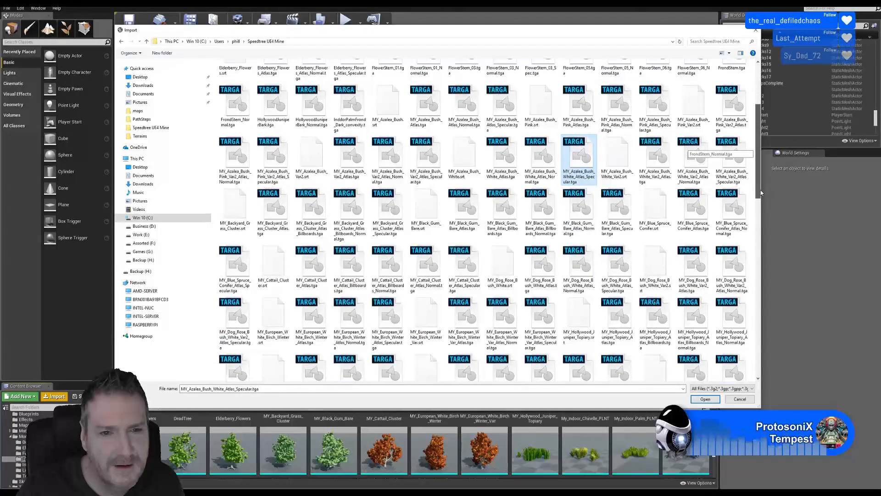
scroll(759, 195, down, 2)
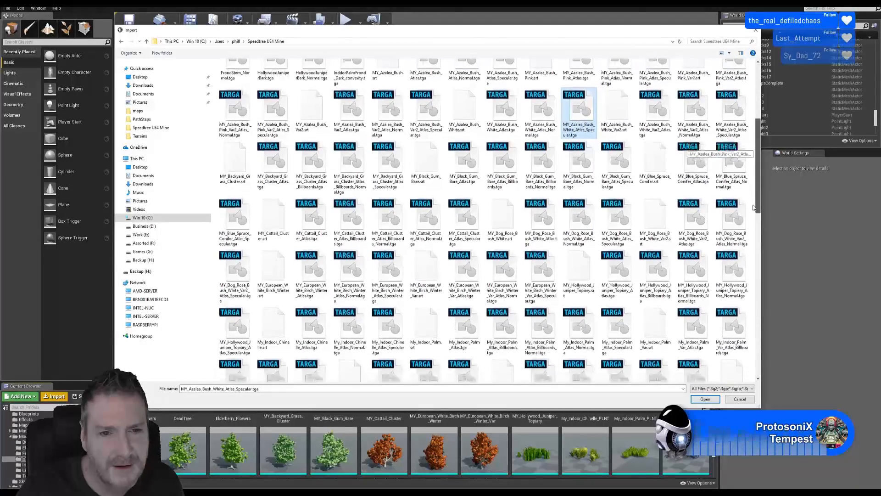
scroll(753, 209, down, 1)
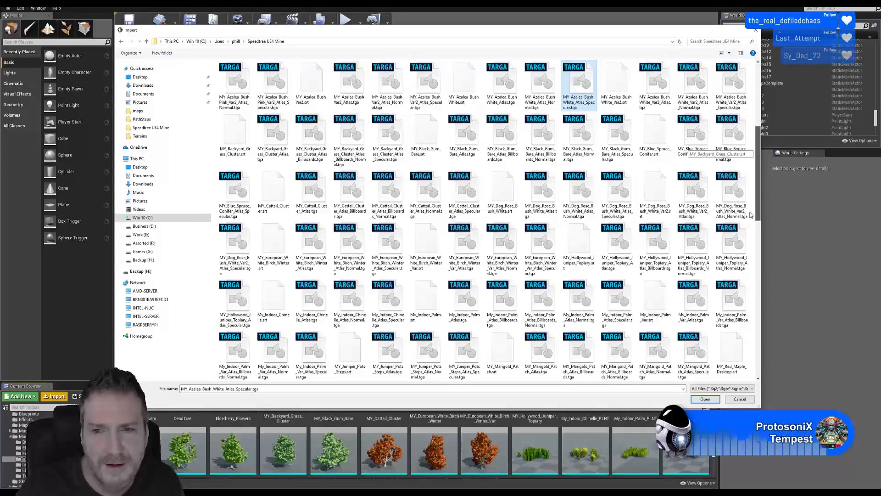
scroll(748, 219, down, 1)
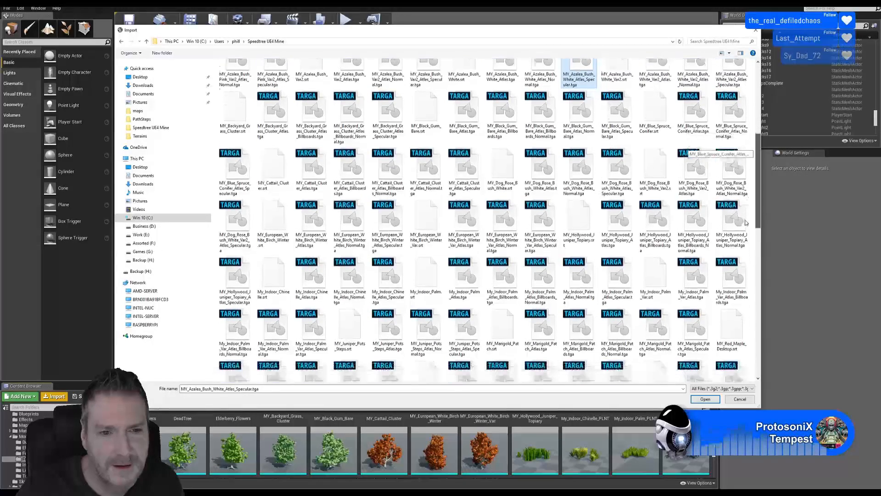
scroll(742, 239, down, 2)
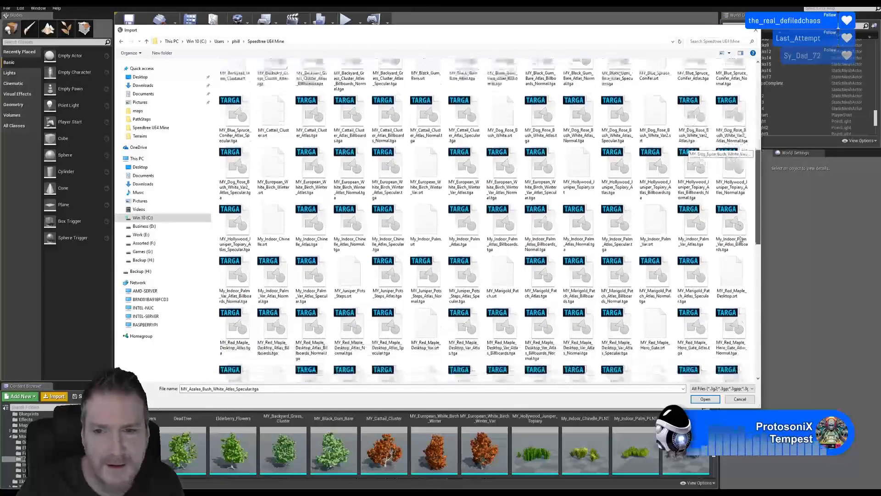
scroll(741, 238, down, 1)
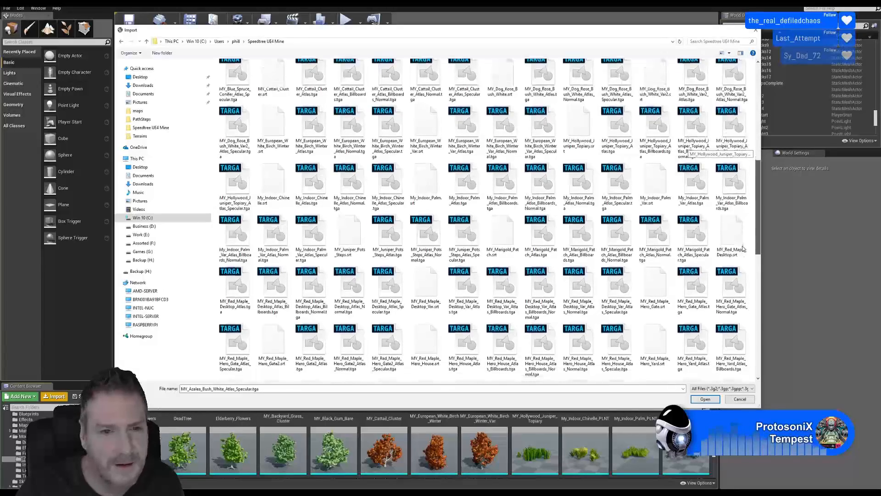
scroll(740, 248, down, 2)
scroll(742, 258, down, 2)
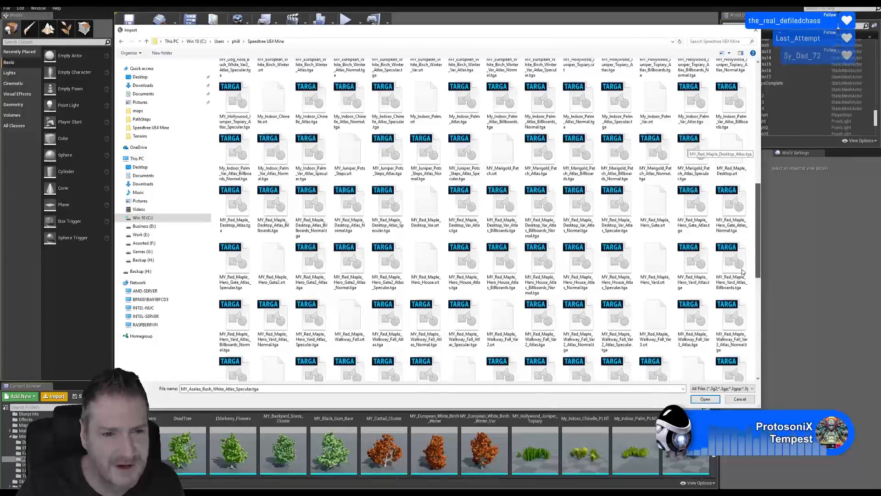
scroll(741, 280, down, 2)
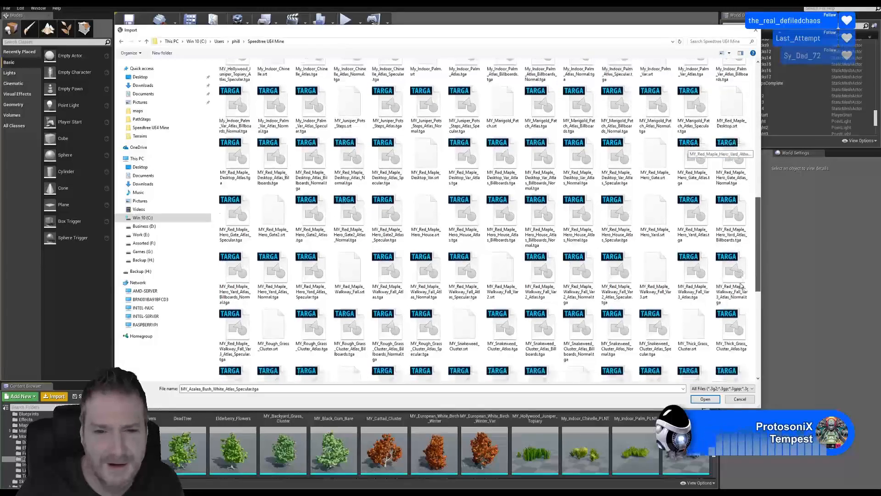
scroll(740, 285, down, 1)
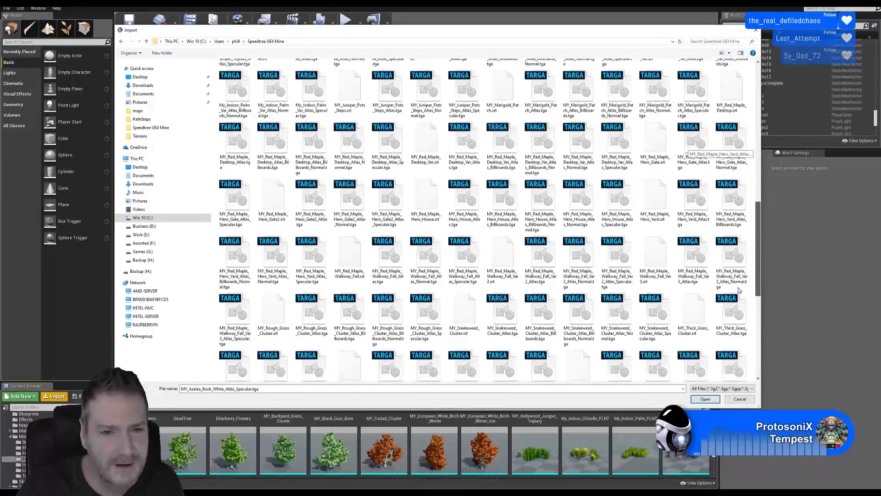
scroll(738, 296, down, 3)
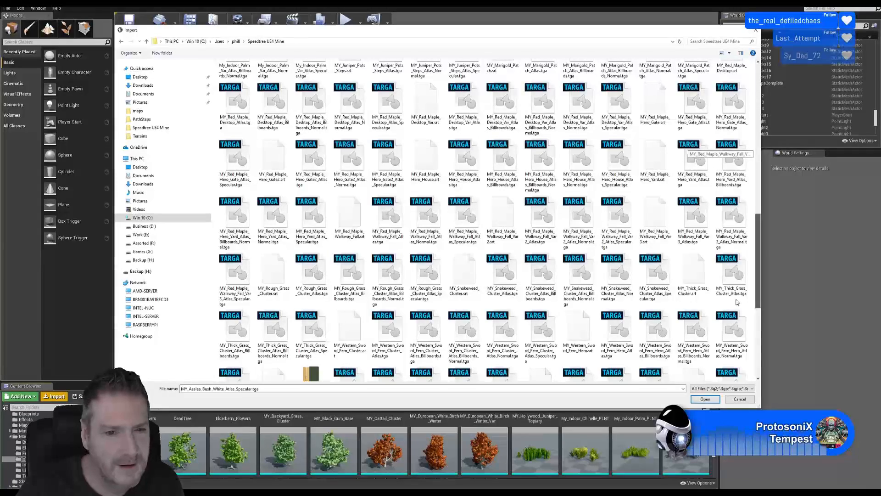
scroll(737, 302, down, 3)
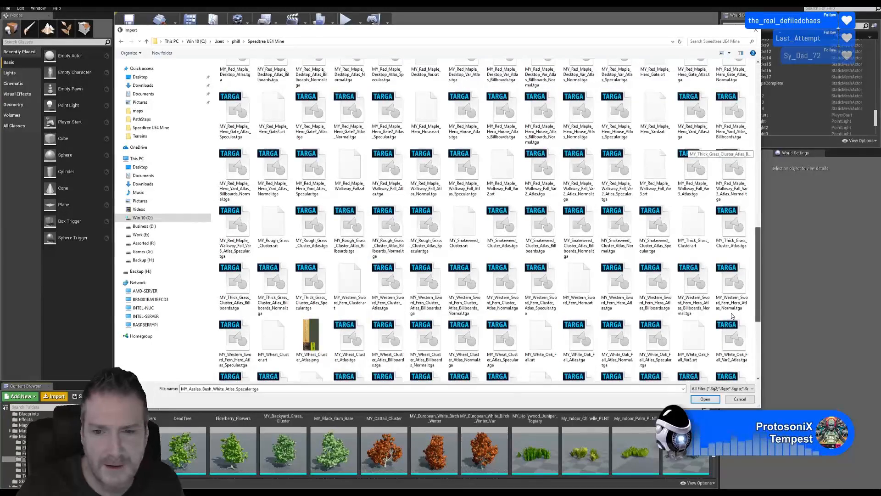
scroll(733, 321, down, 3)
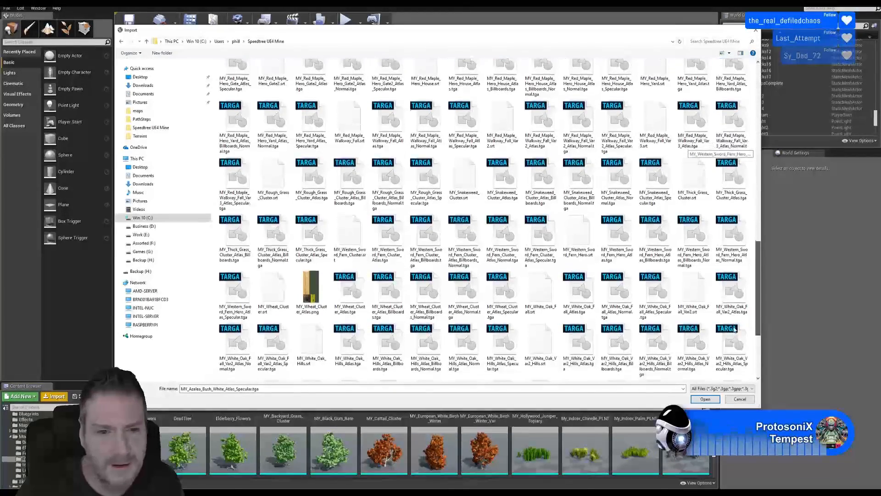
scroll(735, 329, down, 4)
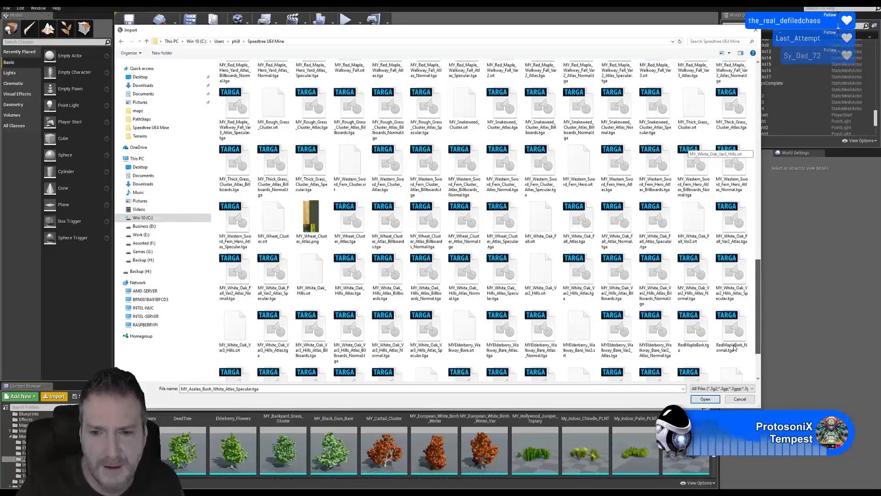
scroll(734, 347, down, 4)
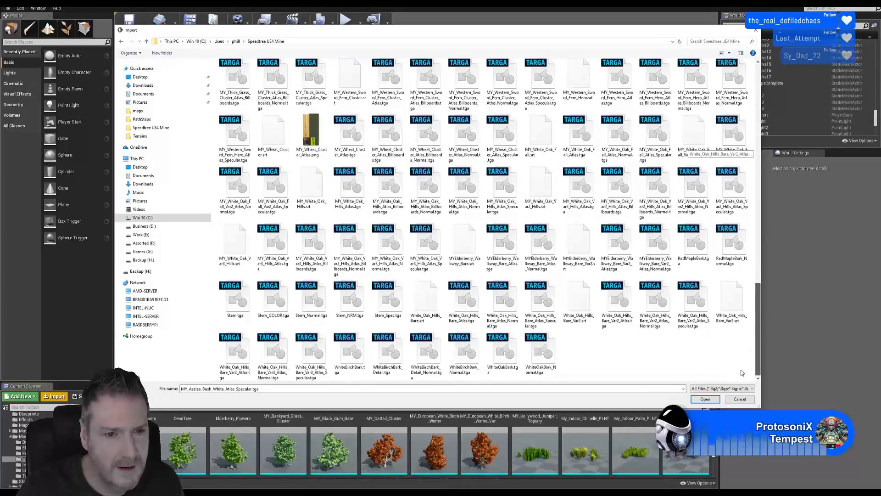
scroll(732, 171, up, 15)
scroll(731, 170, up, 2)
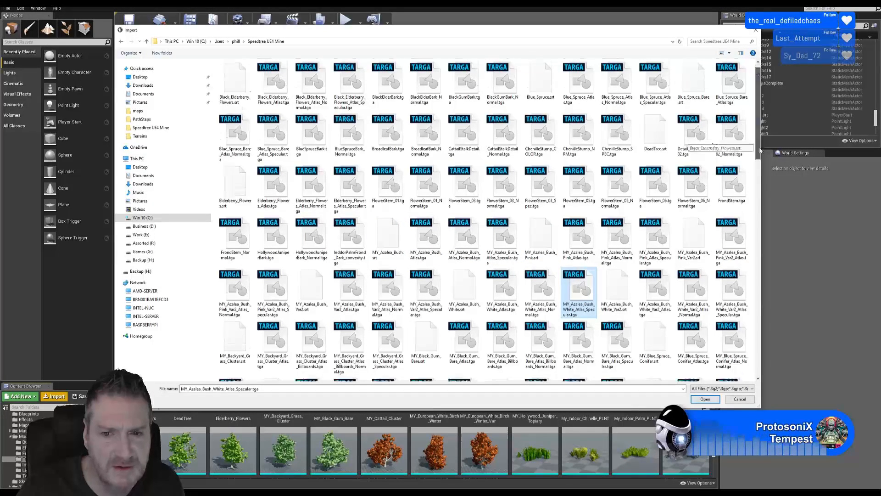
drag(759, 147, 761, 169)
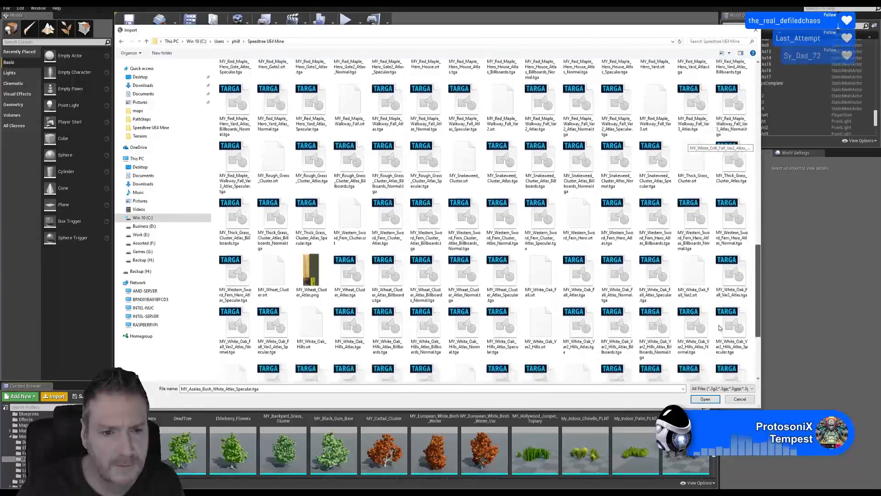
scroll(722, 335, down, 1)
scroll(721, 336, down, 1)
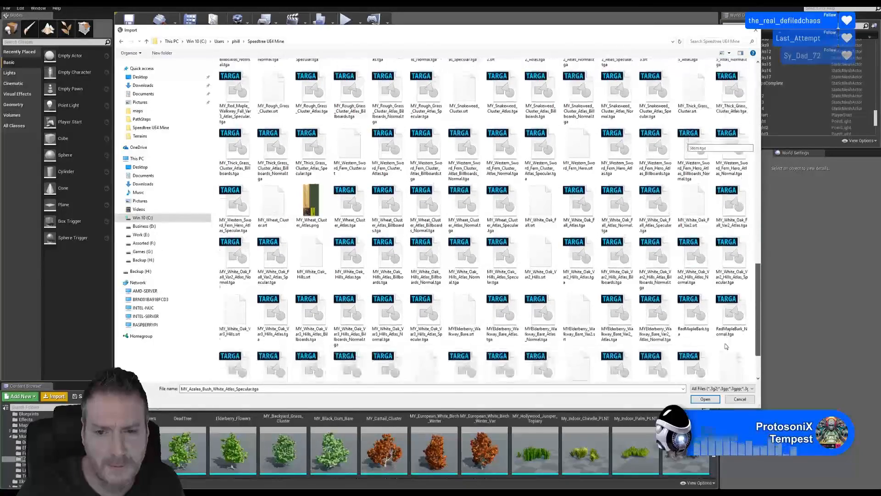
scroll(730, 352, down, 1)
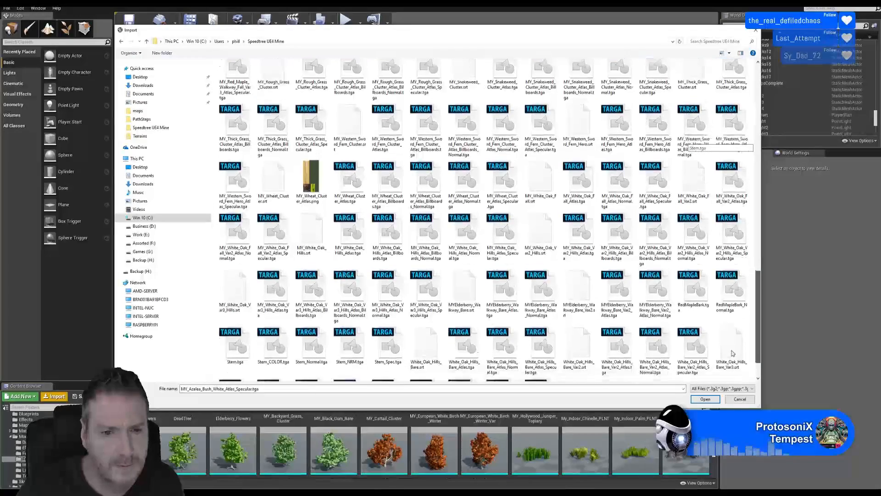
scroll(735, 361, down, 1)
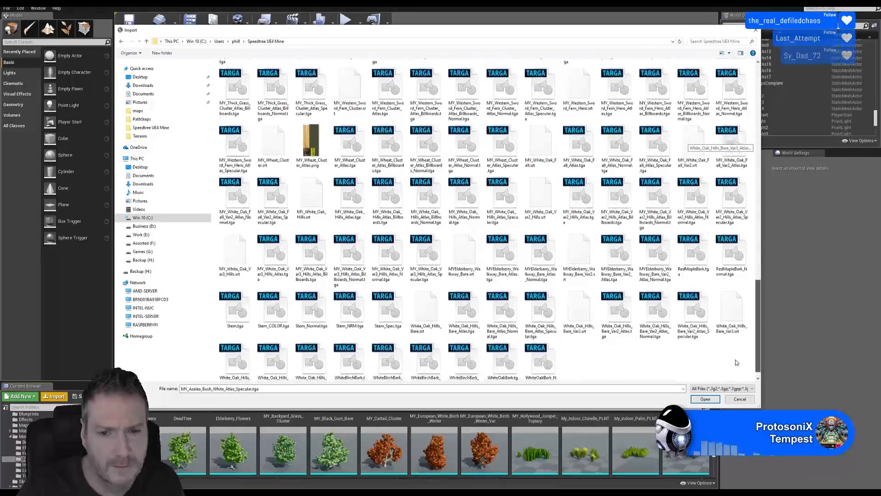
scroll(727, 133, up, 10)
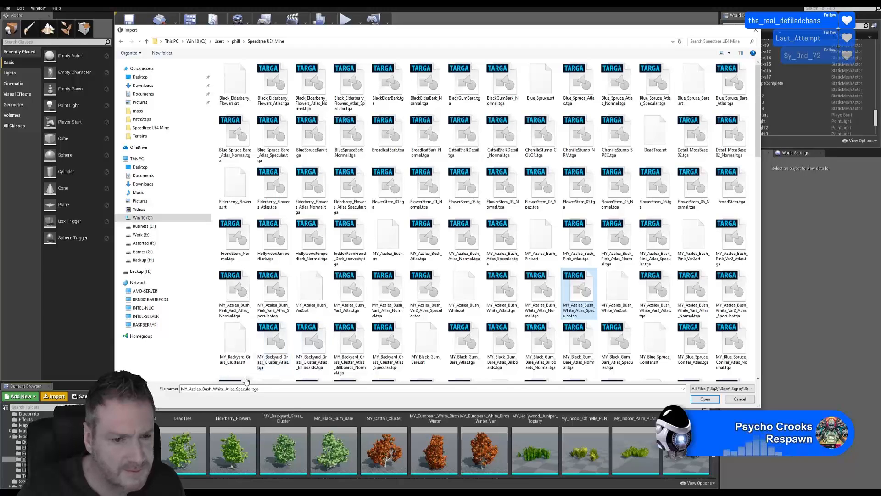
Import MY_Juniper_Pots_Steps.srt into the Foliage folder with the default SpeedTree options.
click(266, 359)
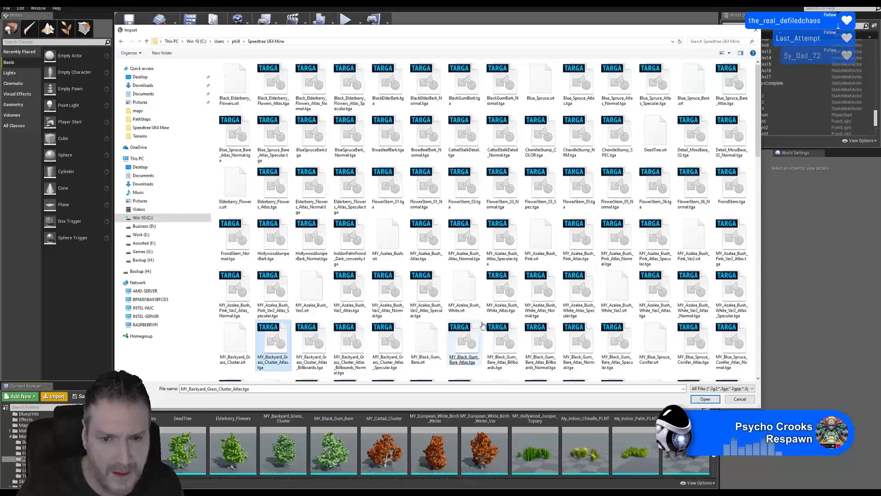
drag(755, 149, 753, 201)
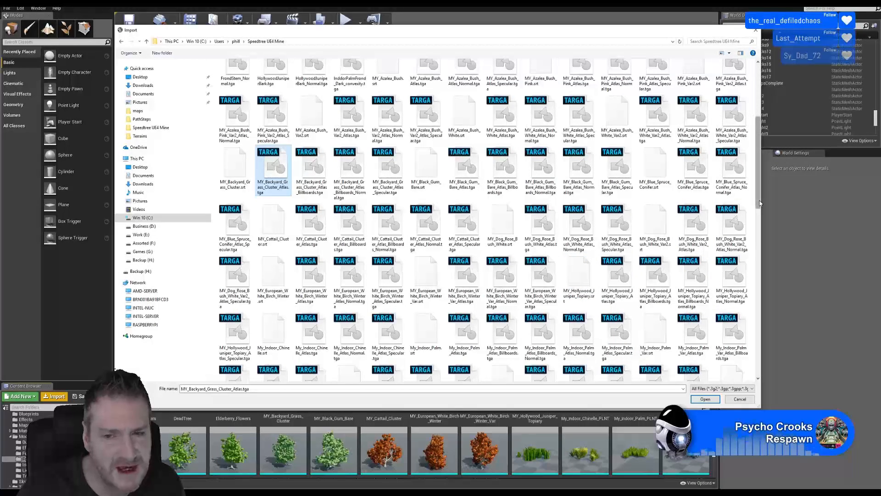
drag(760, 203, 753, 232)
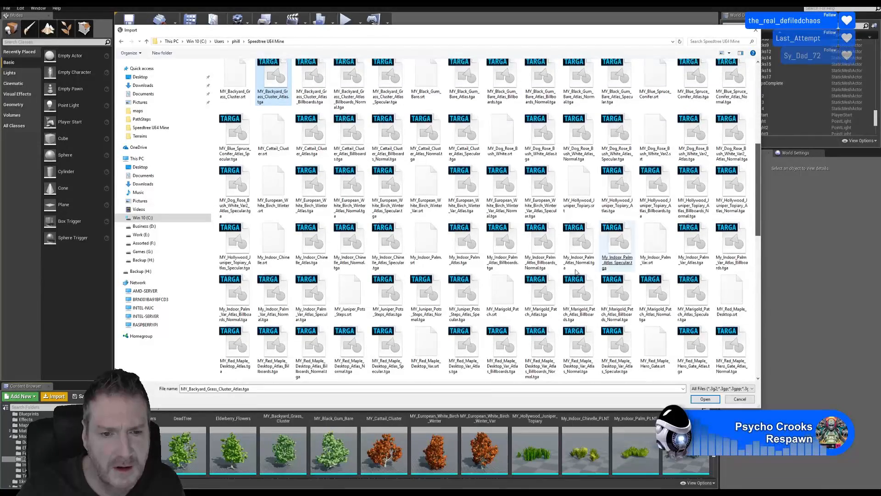
double_click(346, 294)
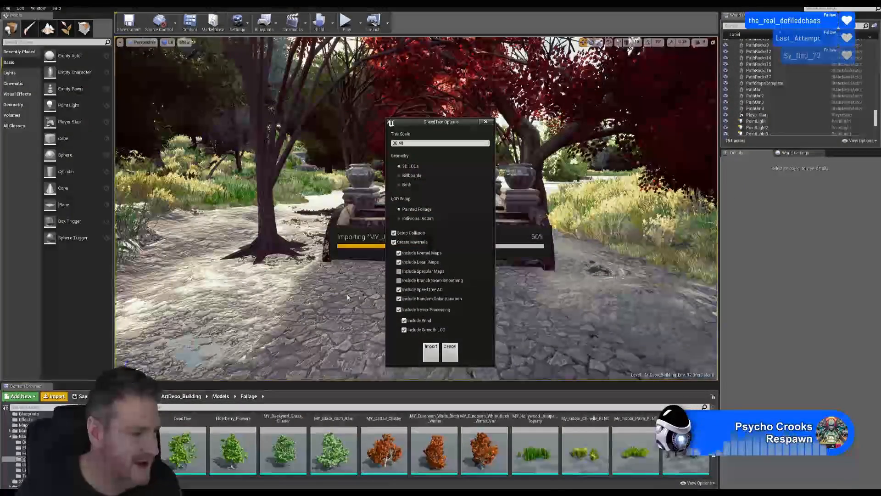
click(429, 352)
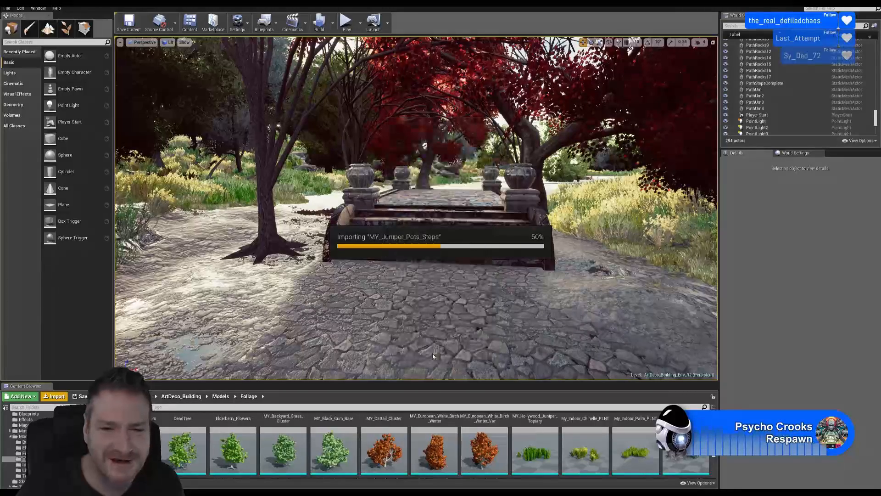
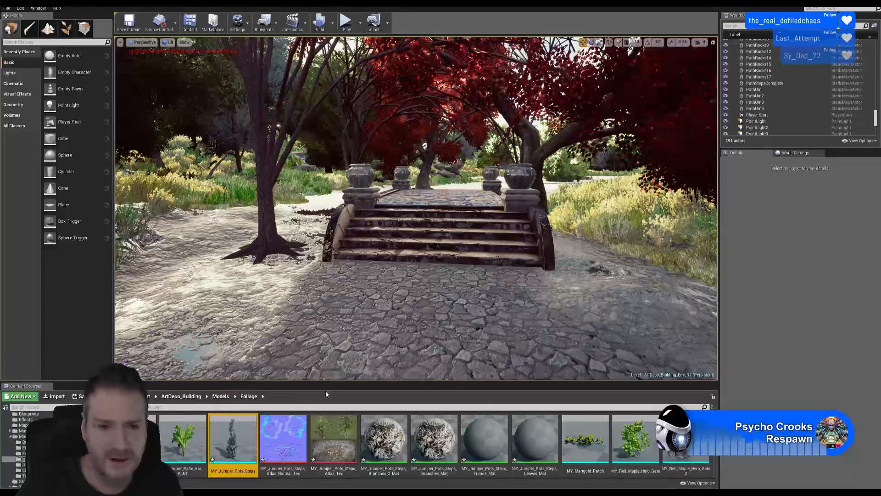
Place the MY_Juniper_Pots_Steps mesh in the level by the near-left urn and move it back towards that urn.
drag(233, 441, 370, 164)
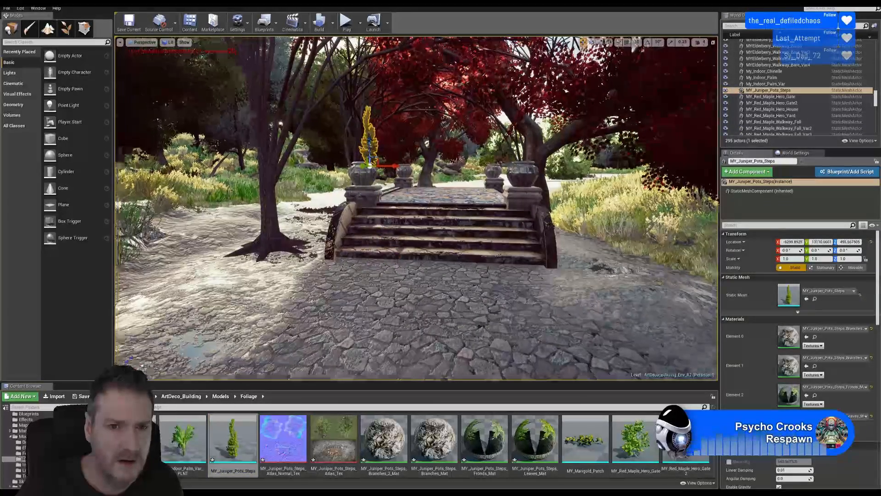
right_drag(370, 164, 356, 213)
key(w)
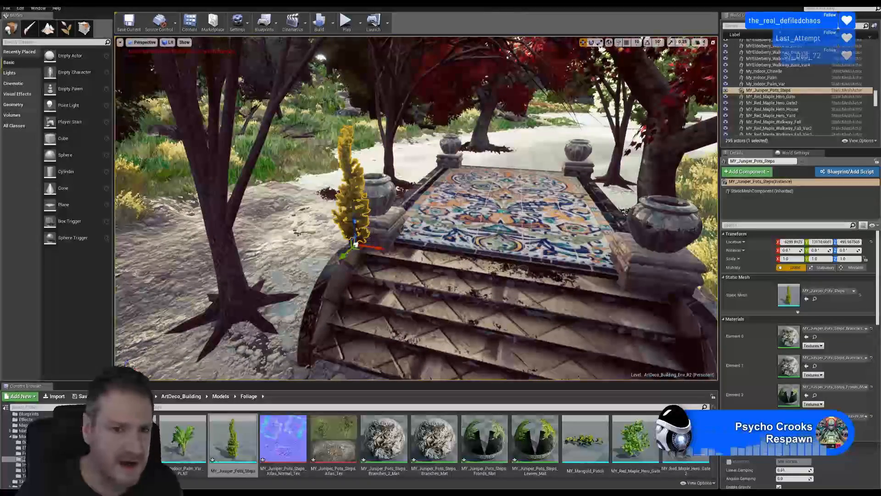
drag(346, 255, 347, 248)
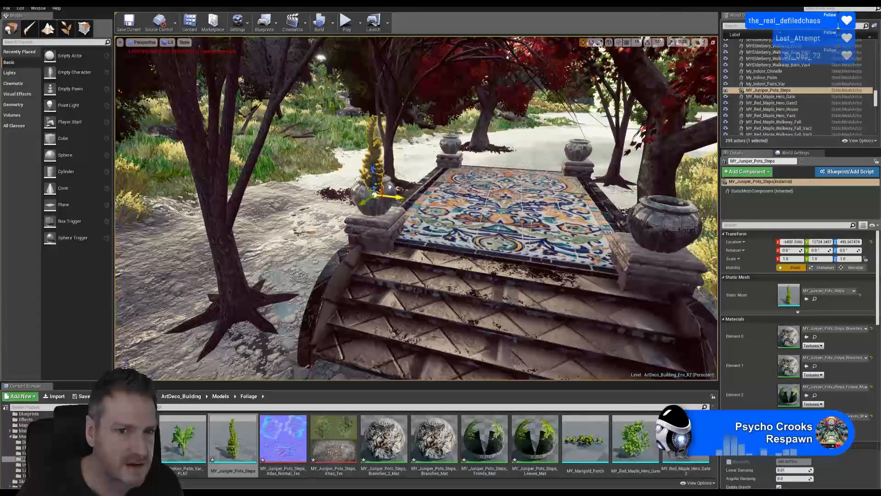
Centre the juniper in the near-left urn, at about X -6600 and Y 12579.
right_drag(391, 201, 372, 269)
key(d)
drag(394, 270, 415, 266)
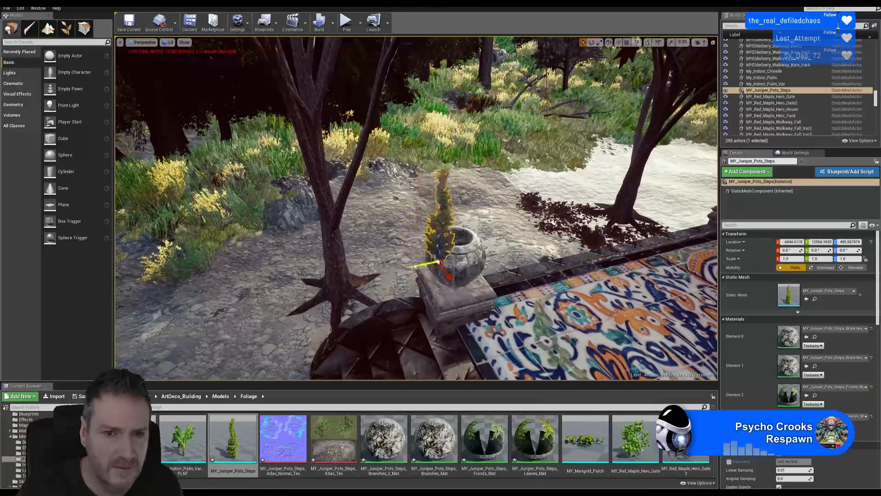
right_drag(437, 261, 388, 260)
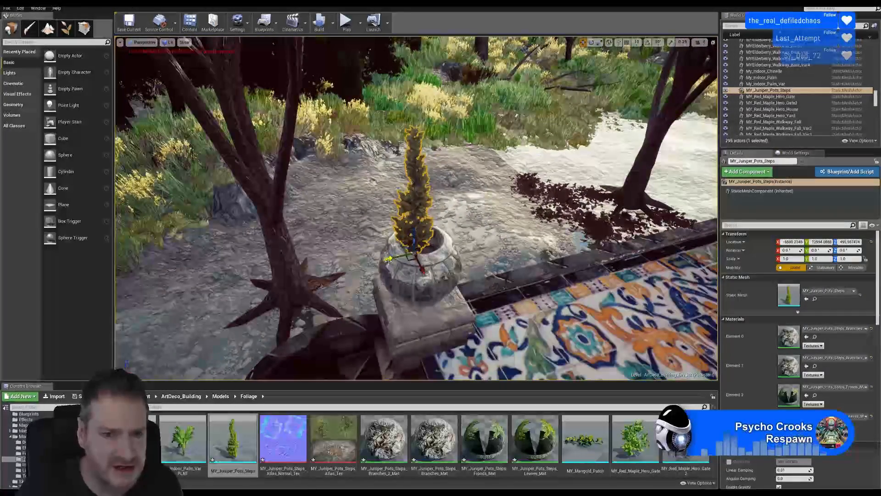
drag(389, 258, 396, 257)
Scale the juniper in the near-left urn up uniformly to about 1.7.
right_drag(413, 290, 394, 289)
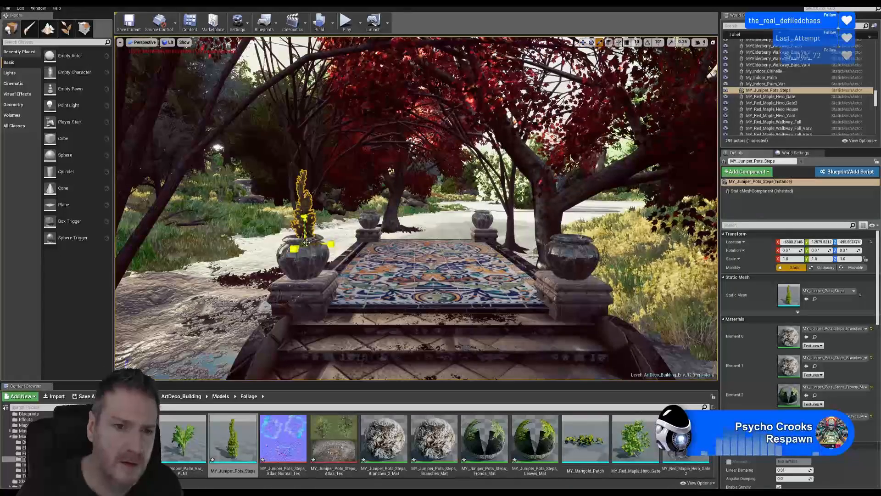
drag(307, 246, 324, 235)
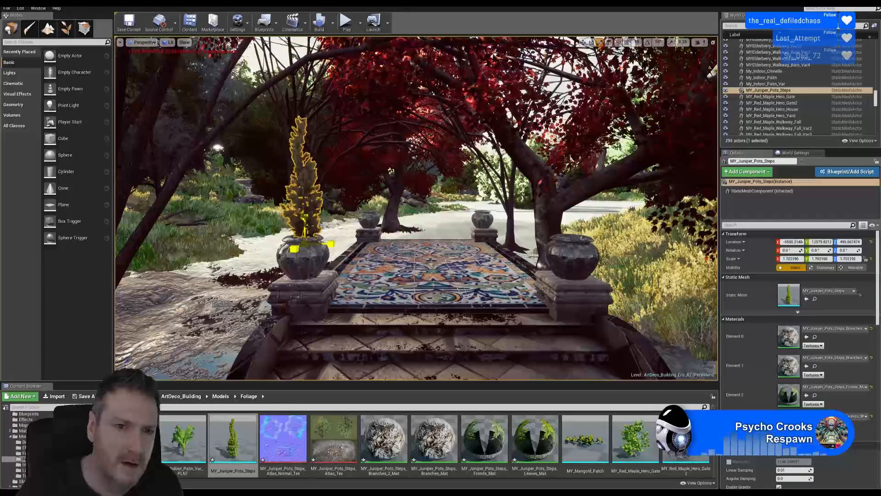
Duplicate the juniper in the near-left urn and move the copy across to the near-right urn, at about X -5442.
key(w)
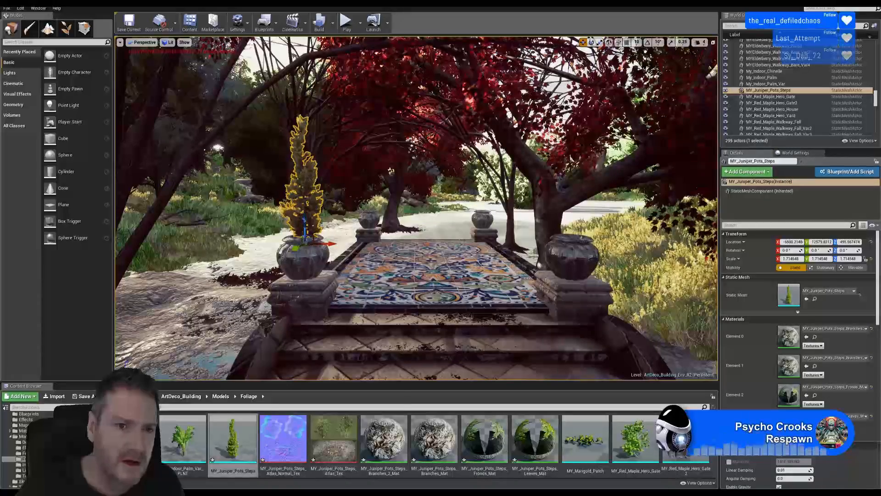
right_click(306, 178)
mouse_move(386, 300)
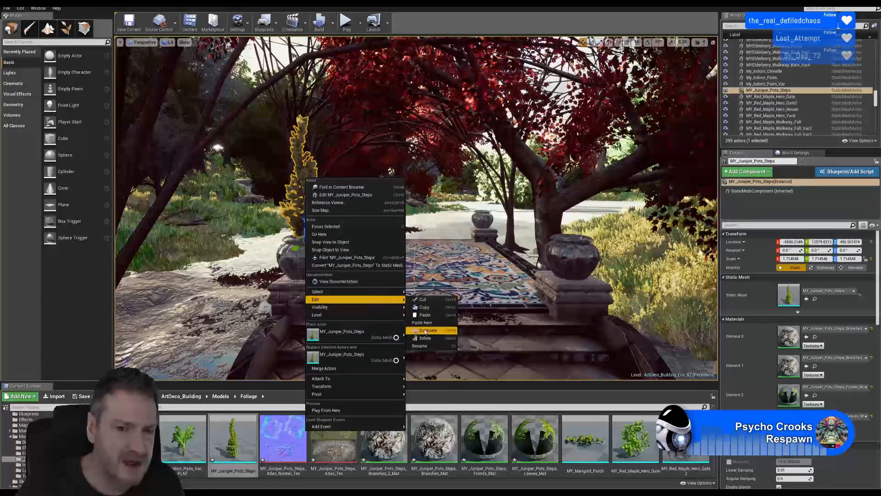
click(425, 331)
drag(327, 243, 600, 245)
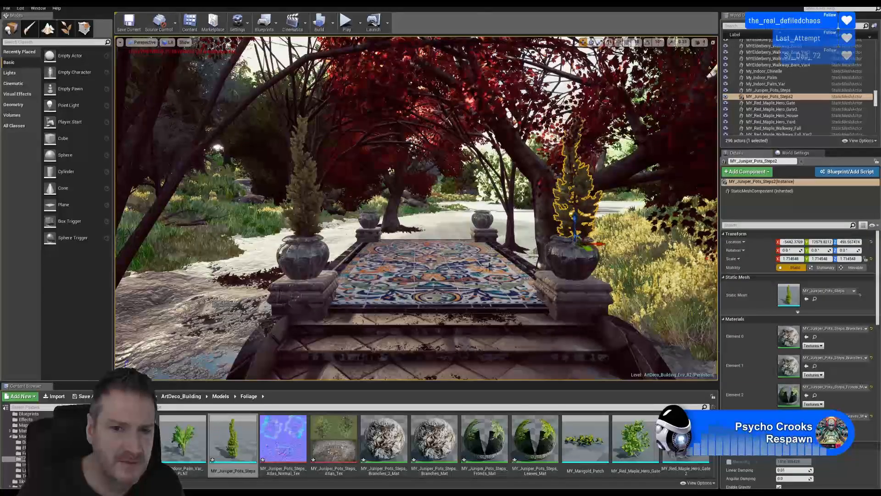
Duplicate the near-right juniper and move the copy back along the path, centring it in the far-right urn at about Y 11013.
right_drag(490, 266, 464, 213)
right_click(462, 212)
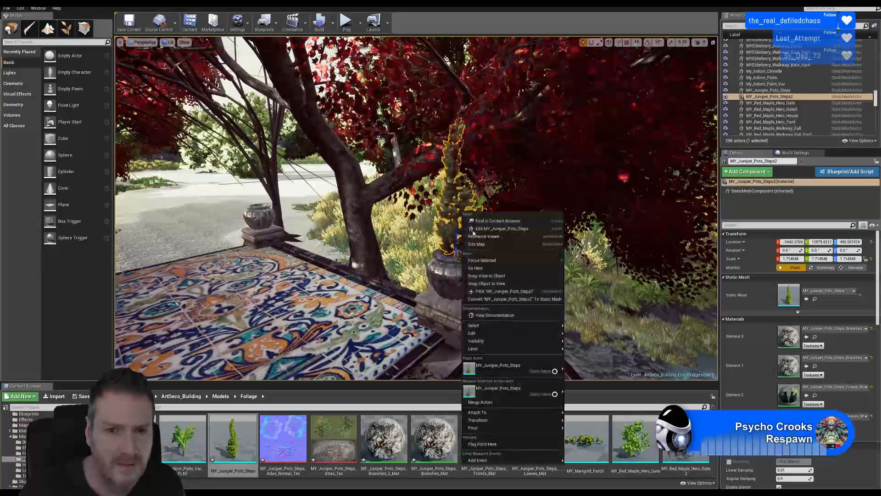
mouse_move(477, 325)
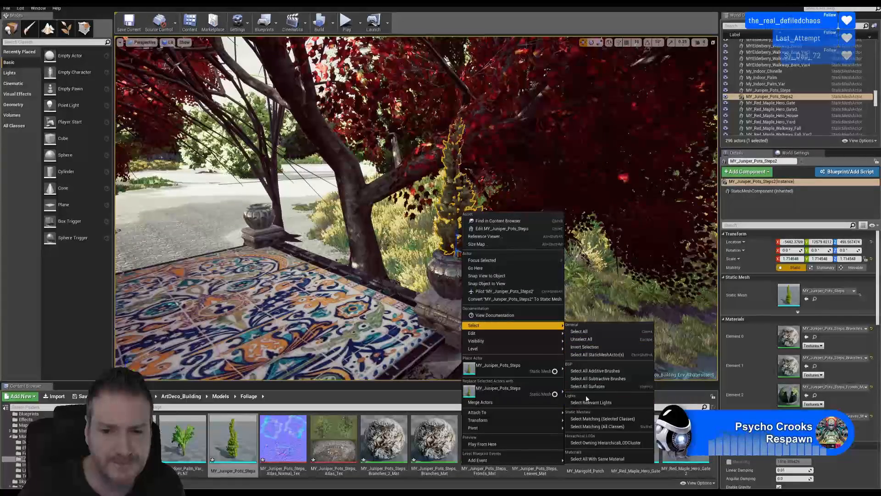
mouse_move(542, 333)
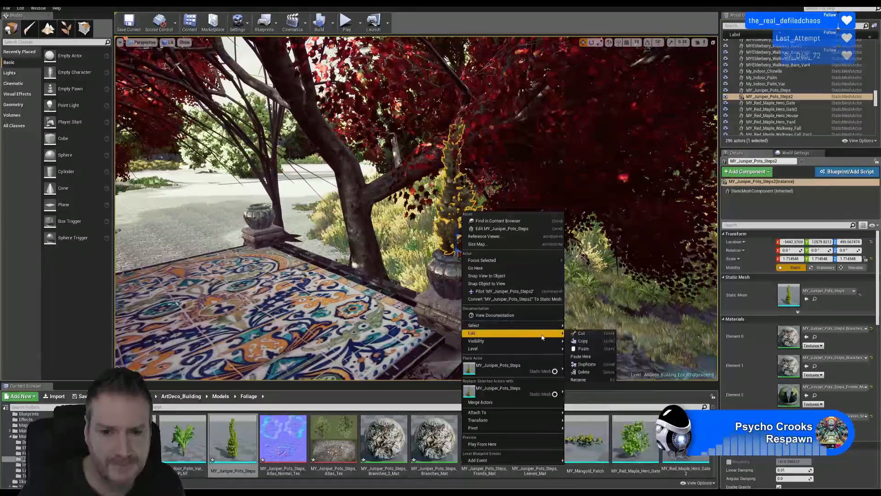
click(582, 364)
drag(475, 265, 265, 198)
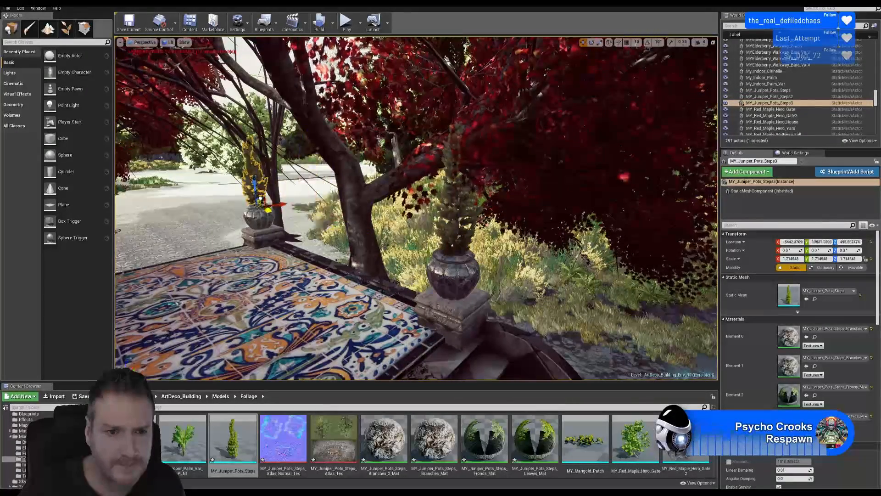
right_drag(265, 198, 252, 229)
key(w)
key(s)
key(w)
drag(436, 276, 441, 278)
Duplicate the far-right juniper, move the copy across the tiled path into the remaining empty far urn, and deselect it.
right_drag(441, 277, 294, 189)
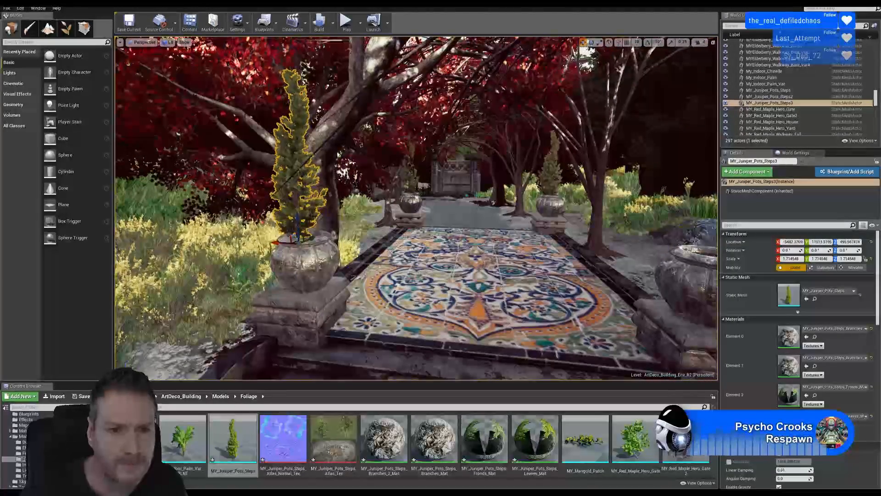
right_click(294, 189)
mouse_move(336, 312)
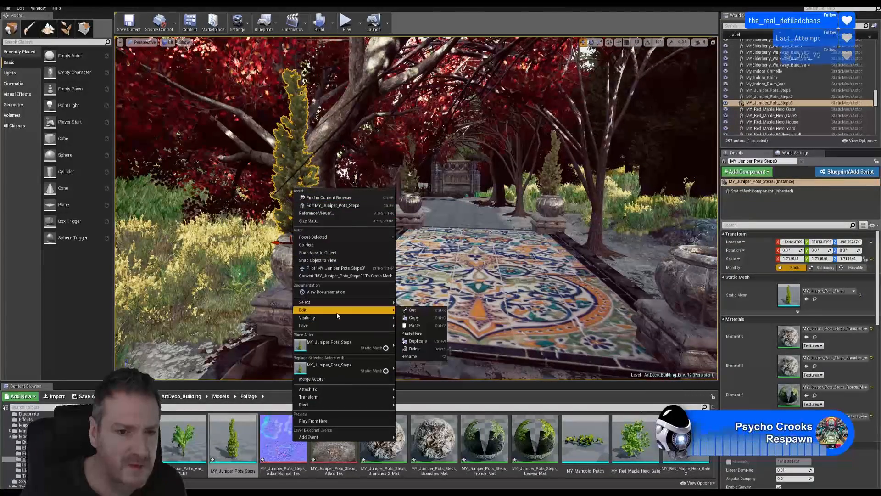
click(416, 341)
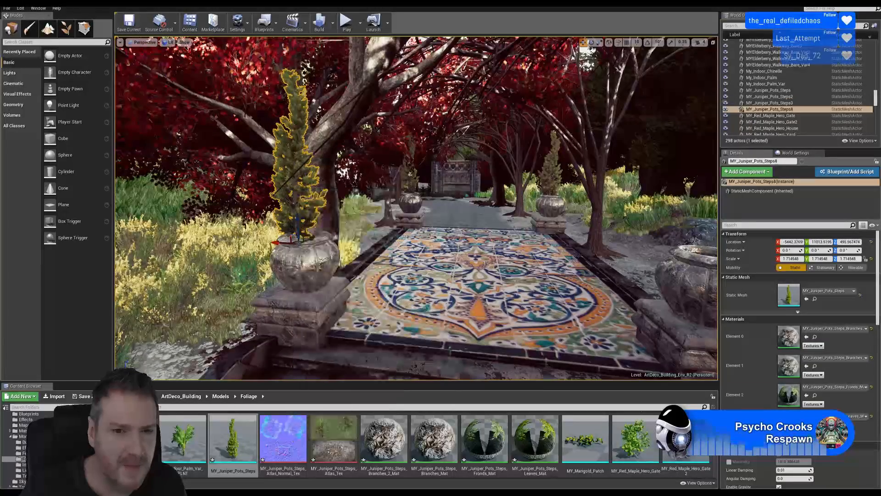
drag(283, 243, 682, 283)
key(s)
right_drag(578, 289, 619, 291)
key(w)
key(s)
mouse_move(415, 281)
right_down()
mouse_move(440, 286)
mouse_move(427, 286)
right_up()
key(s)
key(Escape)
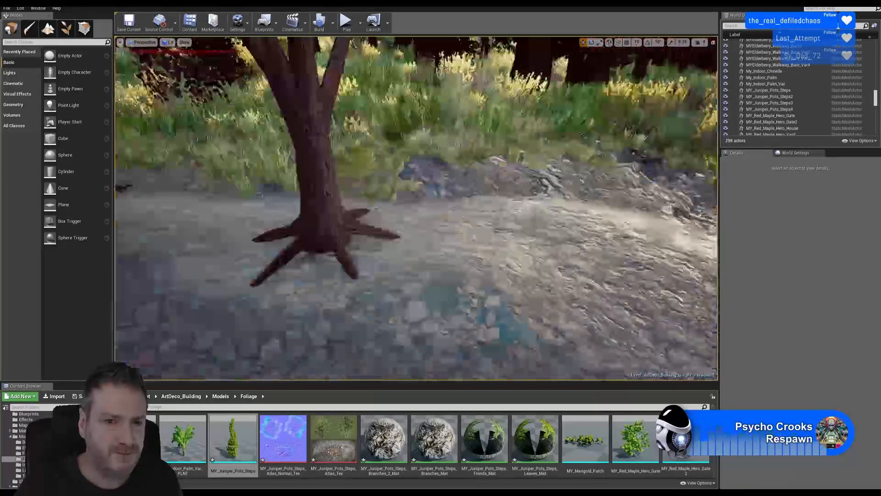
Switch to foliage painting and choose MY_Backyard_Grass_Cluster as the only foliage type for the bare ground near the carved wall.
right_drag(413, 286, 463, 286)
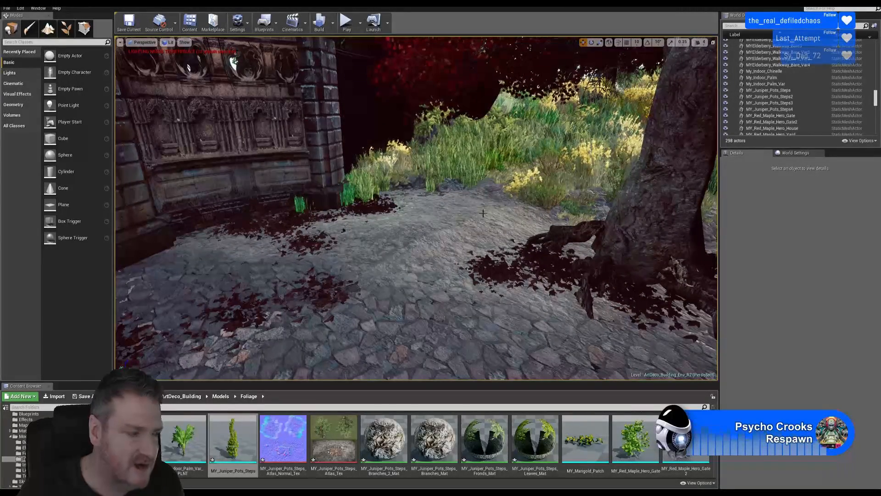
mouse_move(368, 217)
right_down()
mouse_move(394, 218)
mouse_move(354, 220)
mouse_move(368, 224)
right_up()
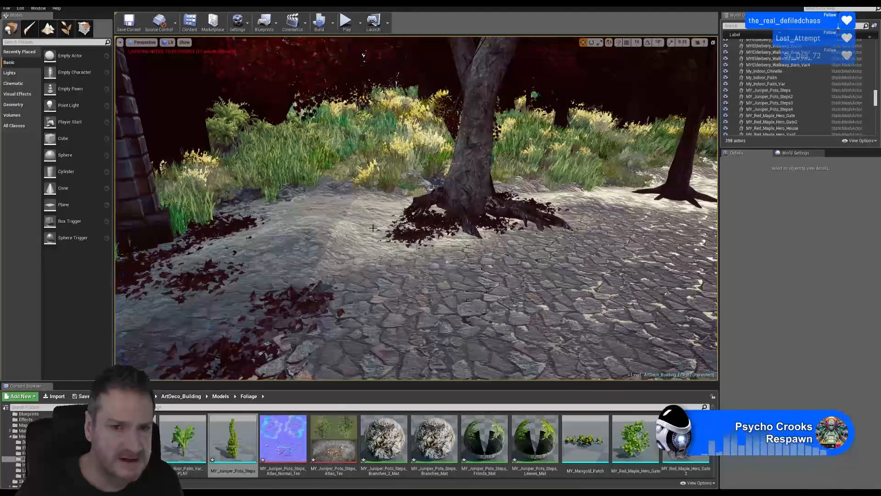
right_drag(372, 228, 354, 228)
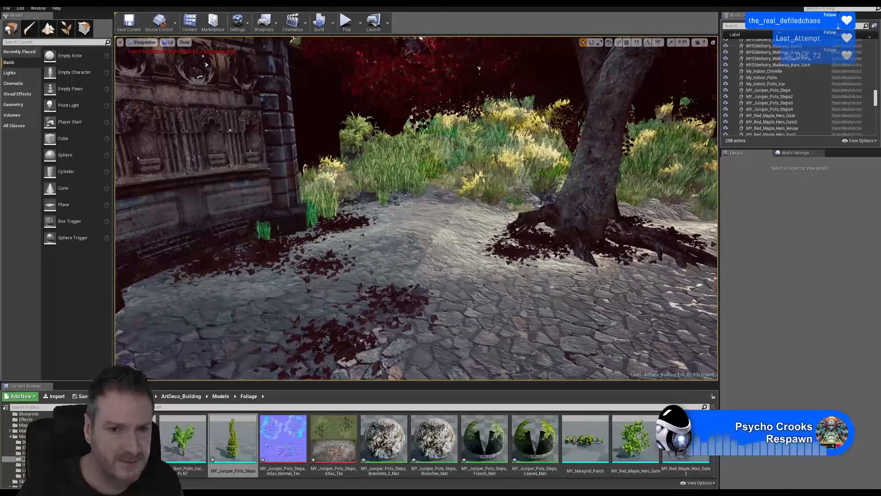
right_drag(371, 271, 407, 240)
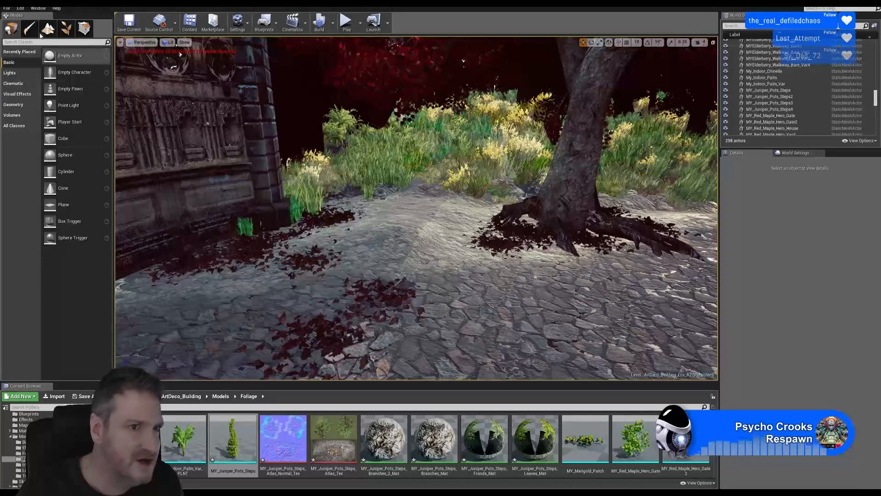
click(67, 31)
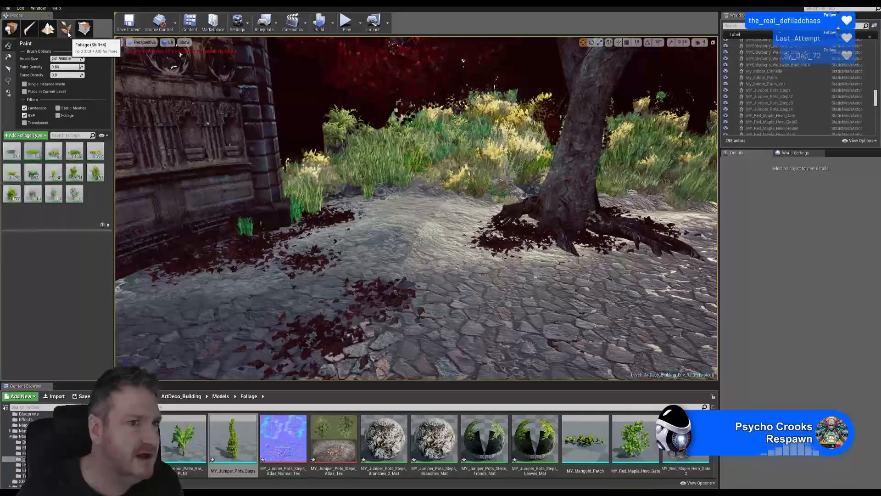
click(35, 155)
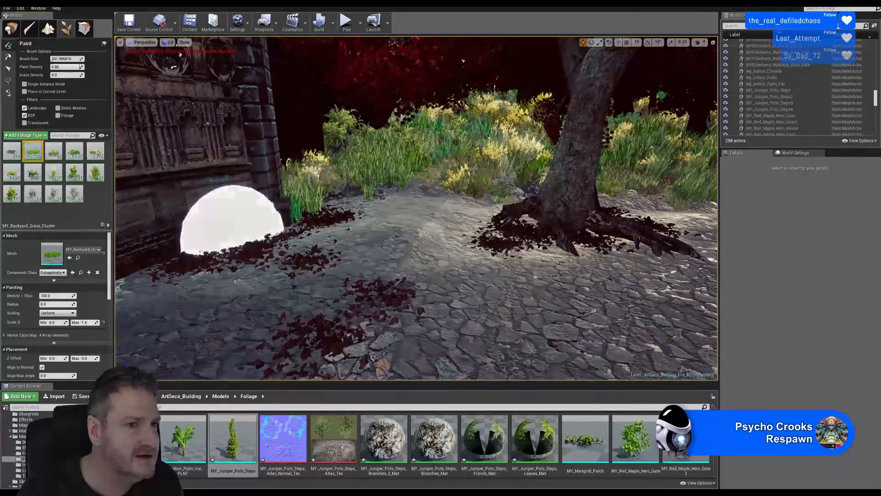
Paint a patch of backyard grass on the ground between the carved wall and the roots of the nearby large tree.
right_drag(482, 243, 302, 241)
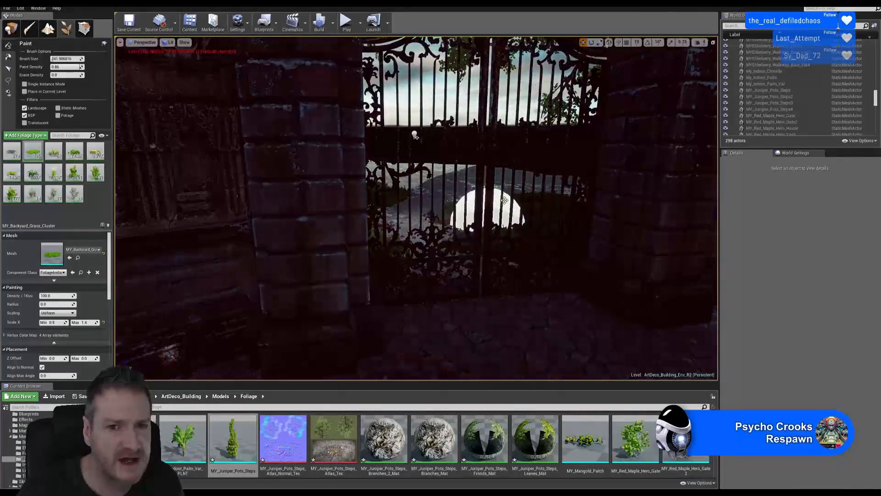
mouse_move(404, 139)
right_down()
mouse_move(541, 140)
mouse_move(403, 139)
right_up()
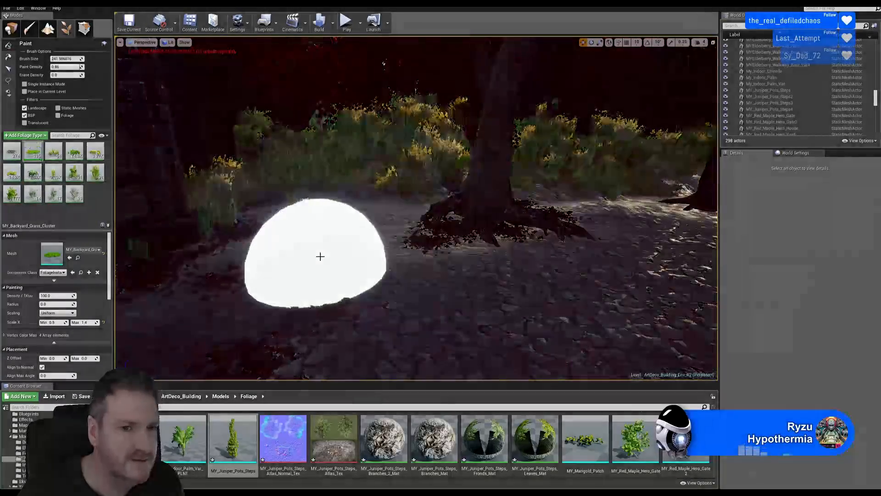
mouse_move(318, 255)
right_down()
mouse_move(260, 249)
mouse_move(371, 289)
right_up()
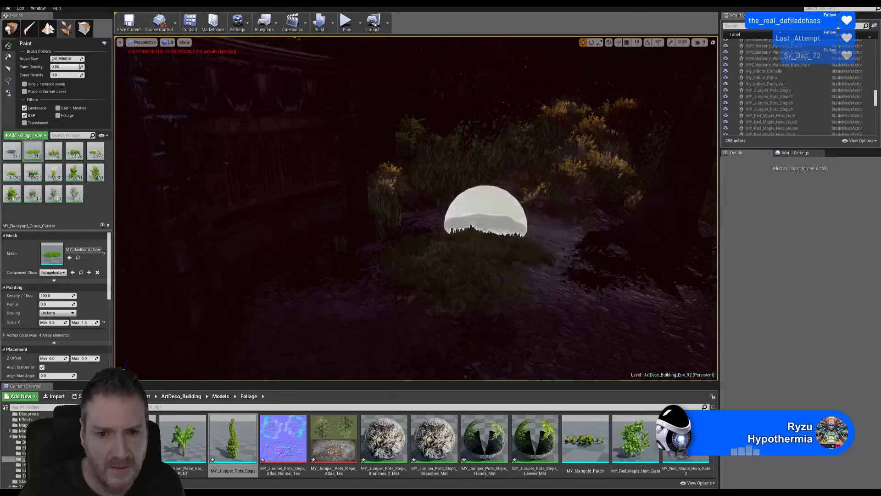
right_drag(486, 211, 536, 133)
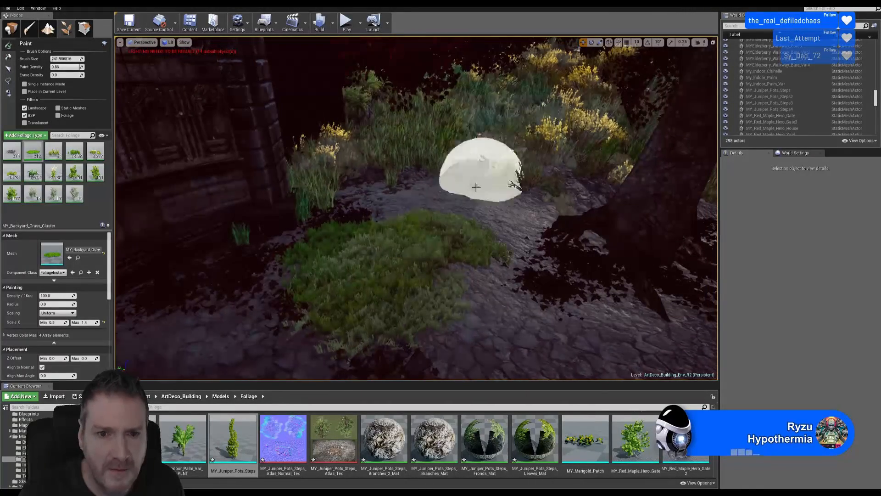
mouse_move(460, 197)
mouse_down()
mouse_move(383, 191)
mouse_move(502, 250)
mouse_up()
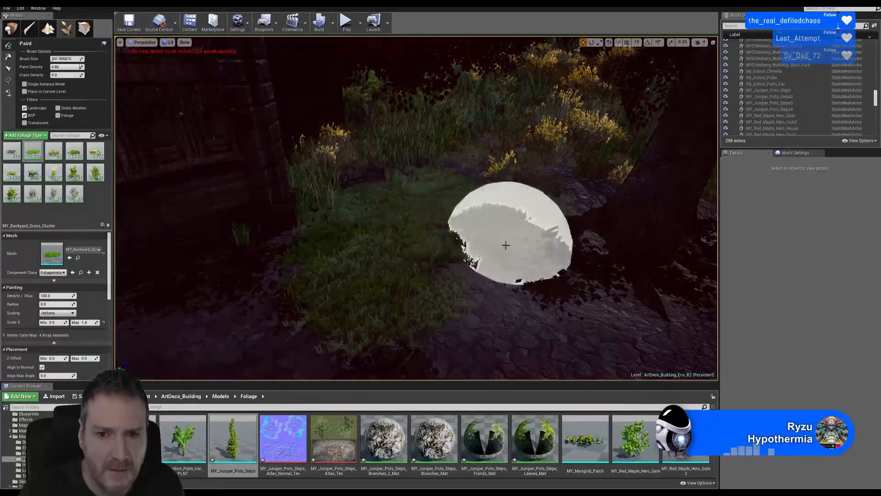
Extend the painted grass along the base of the curved carved wall, joining it to the patch by the tree.
mouse_move(434, 281)
right_down()
mouse_move(427, 321)
mouse_move(436, 294)
right_up()
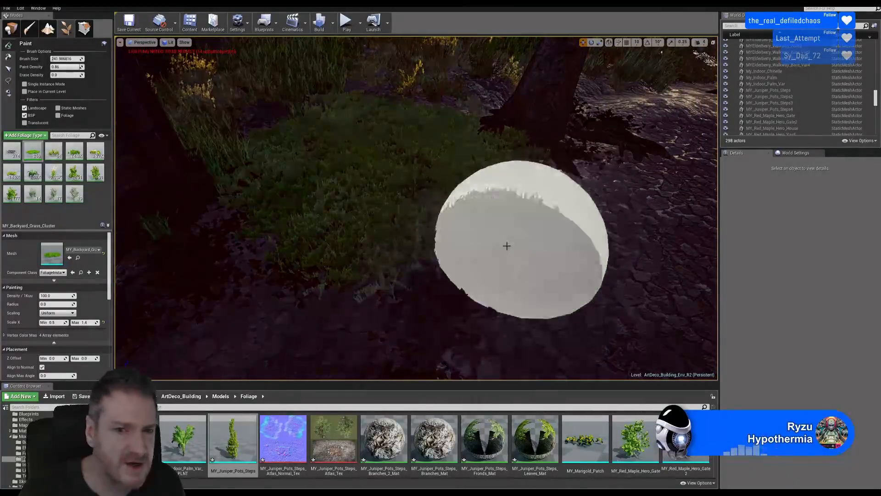
right_drag(516, 233, 502, 237)
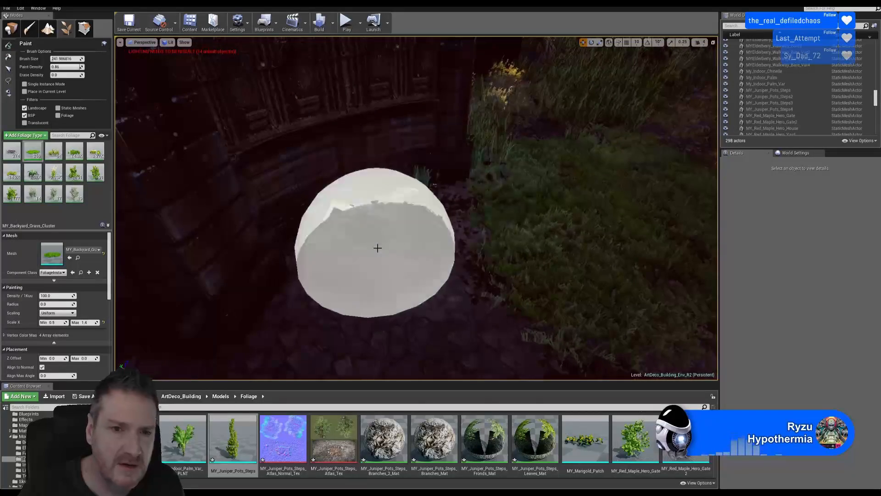
drag(397, 241, 632, 255)
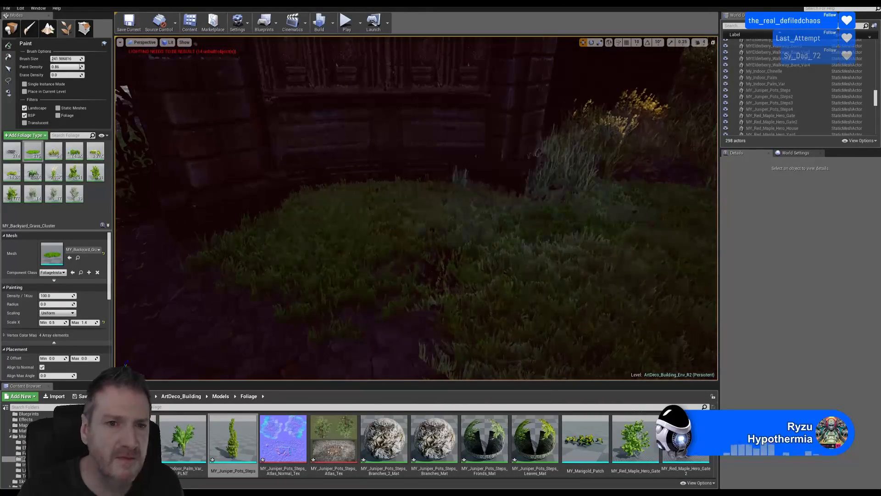
Paint backyard grass along the carved wall on the opposite side of the path and around the tree beside it.
mouse_move(416, 207)
right_down()
mouse_move(395, 208)
mouse_move(416, 248)
mouse_move(459, 245)
mouse_move(456, 170)
right_up()
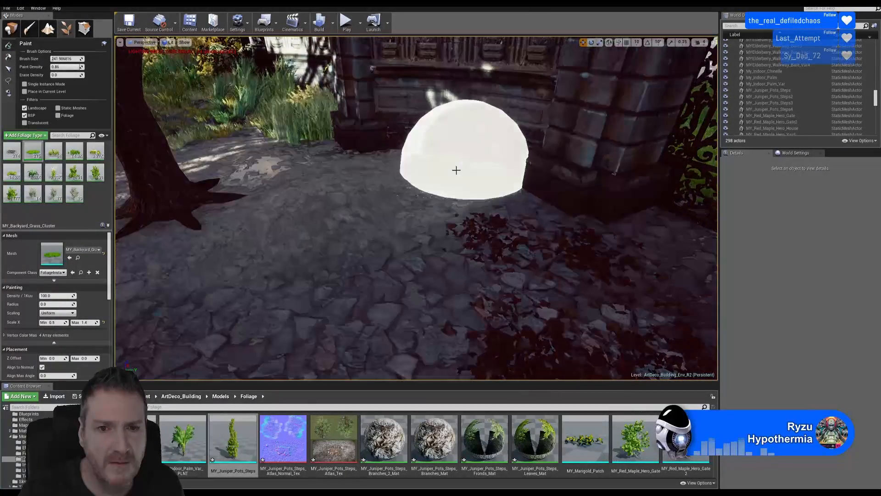
mouse_move(454, 176)
mouse_down()
mouse_move(413, 147)
mouse_move(310, 167)
mouse_up()
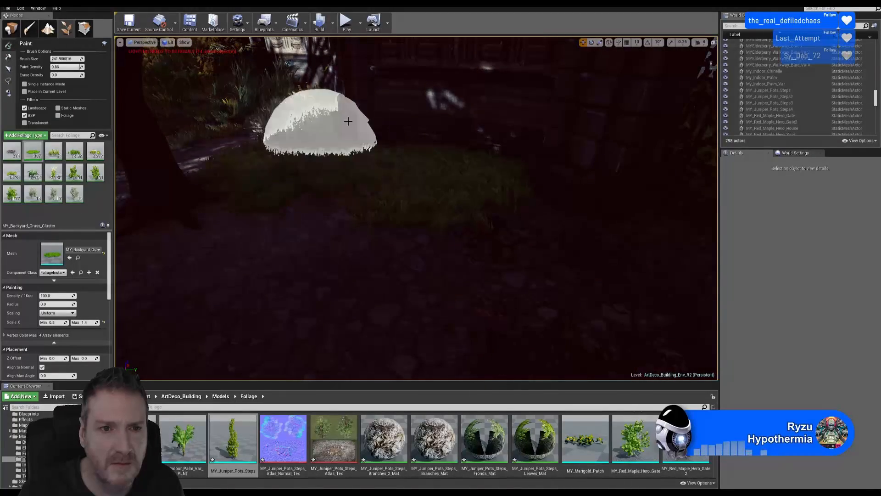
scroll(262, 206, up, 3)
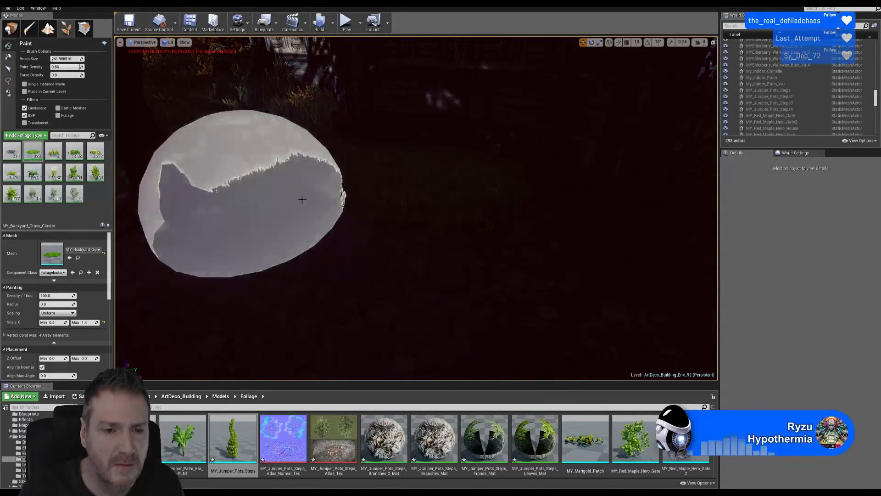
right_drag(436, 174, 426, 147)
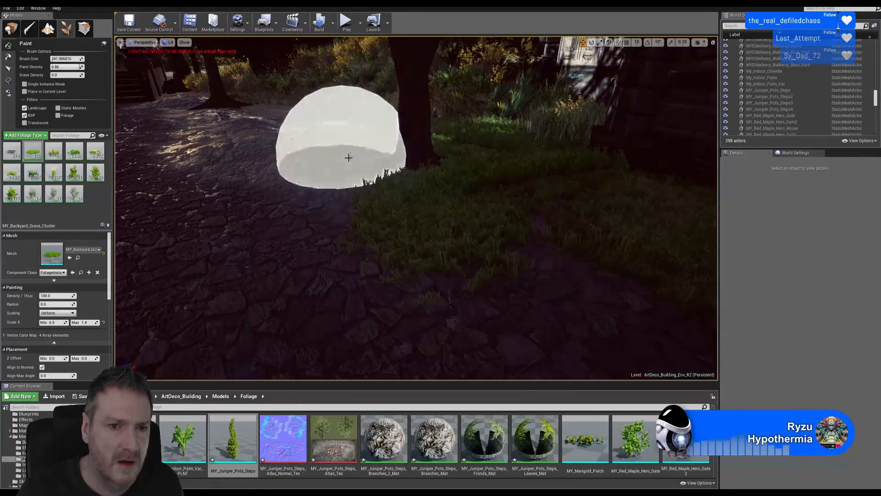
mouse_move(377, 133)
right_down()
mouse_move(337, 135)
mouse_move(441, 137)
mouse_move(393, 142)
right_up()
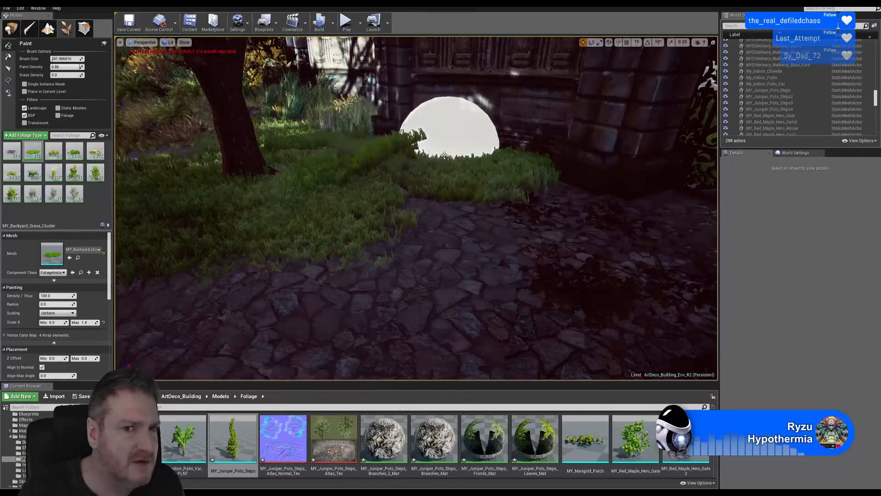
Extend this grass outward past the tree, along the edge of the stone paving towards the steps.
mouse_move(447, 162)
right_down()
mouse_move(365, 162)
mouse_move(370, 157)
right_up()
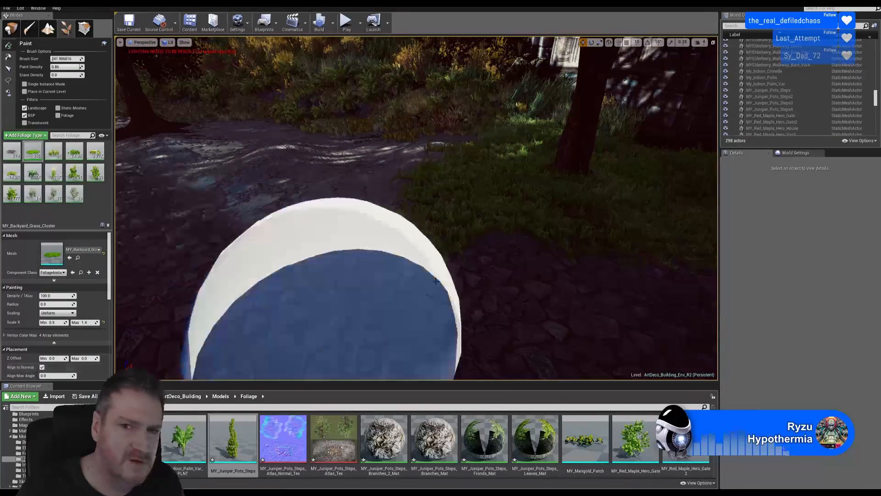
right_drag(468, 230, 523, 220)
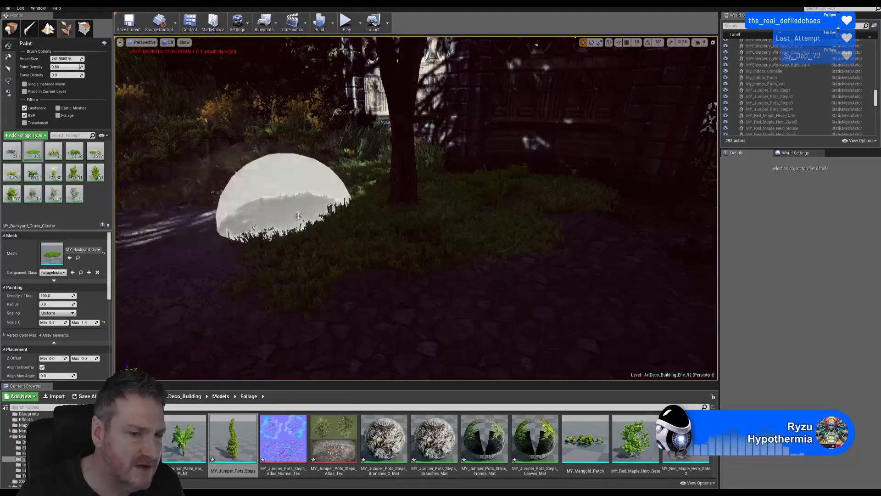
right_drag(298, 216, 304, 219)
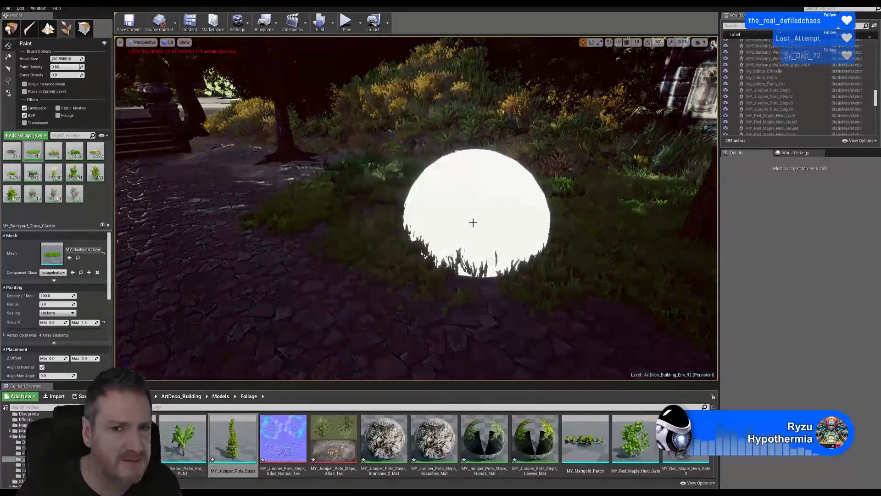
Continue painting backyard grass along the paving edge around the next tree, near the foot of the stone steps.
mouse_move(472, 222)
right_down()
mouse_move(400, 221)
mouse_move(450, 223)
right_up()
key(w)
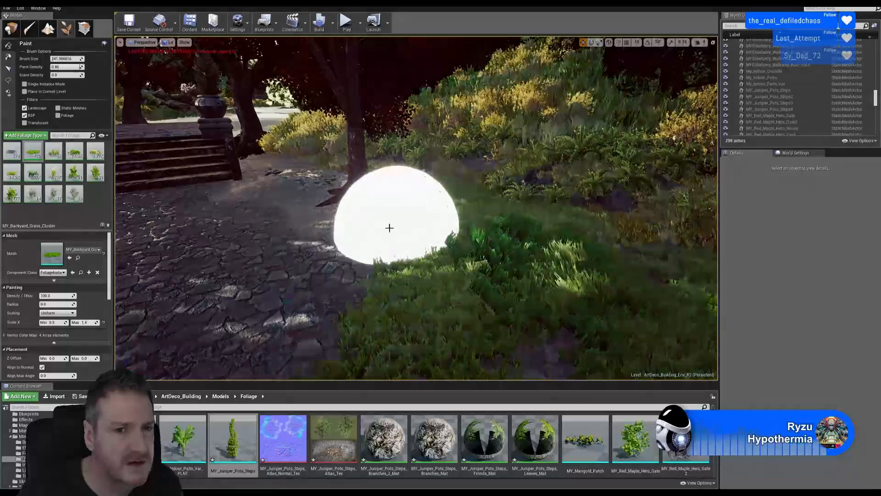
drag(389, 226, 496, 226)
key(w)
mouse_move(496, 226)
right_down()
mouse_move(368, 227)
mouse_move(460, 221)
right_up()
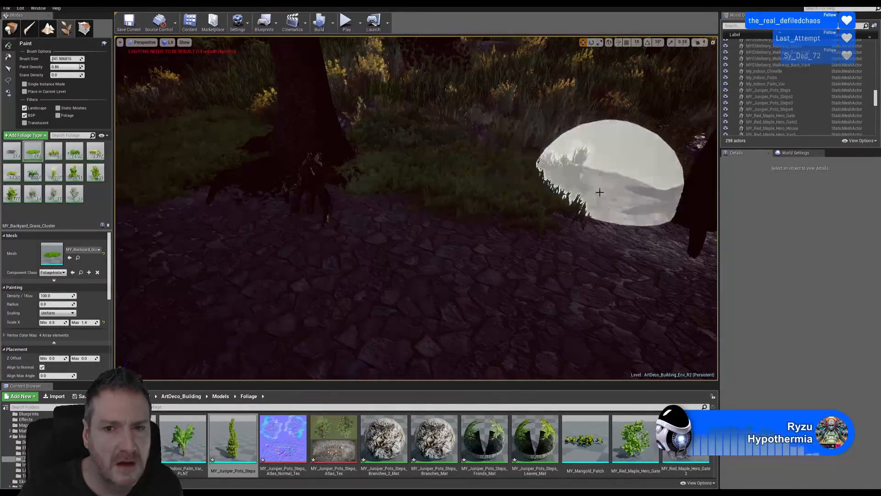
Extend the backyard grass along the stone paving between the trees towards the foot of the stone steps.
mouse_move(511, 195)
right_down()
mouse_move(404, 205)
mouse_move(362, 190)
mouse_move(271, 186)
mouse_move(500, 199)
mouse_move(656, 193)
right_up()
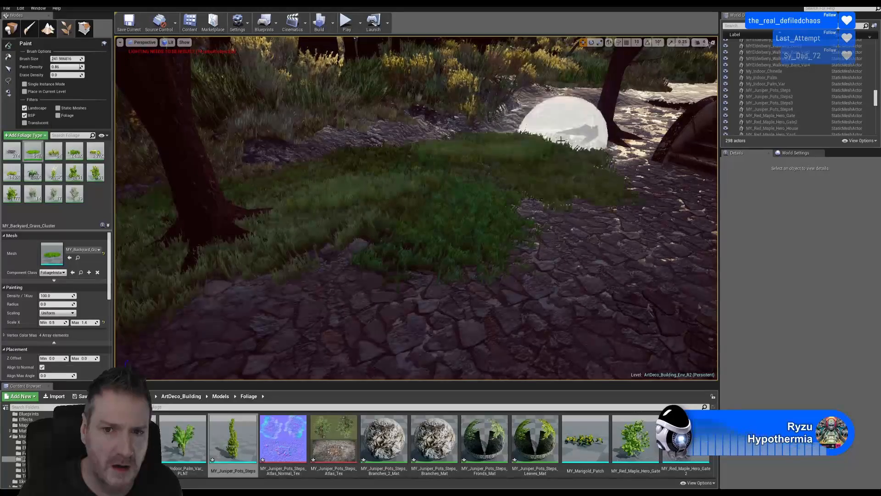
right_drag(472, 187, 606, 170)
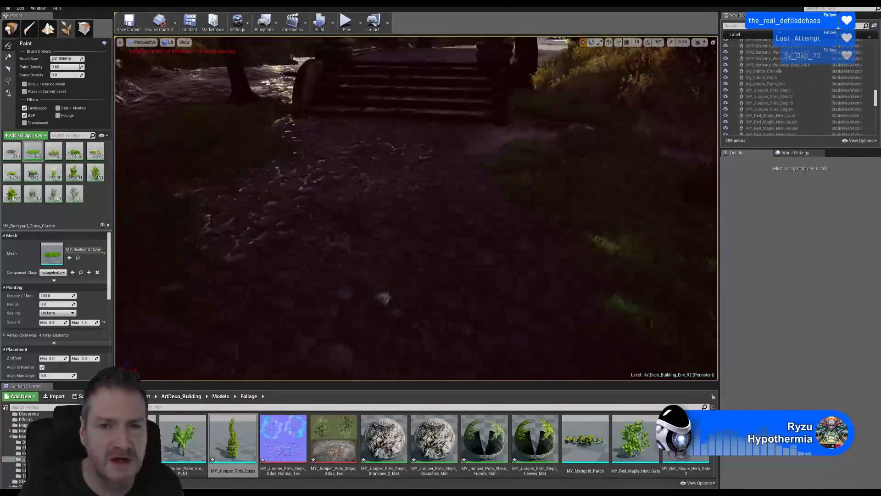
mouse_move(499, 234)
right_down()
mouse_move(541, 230)
mouse_move(500, 234)
right_up()
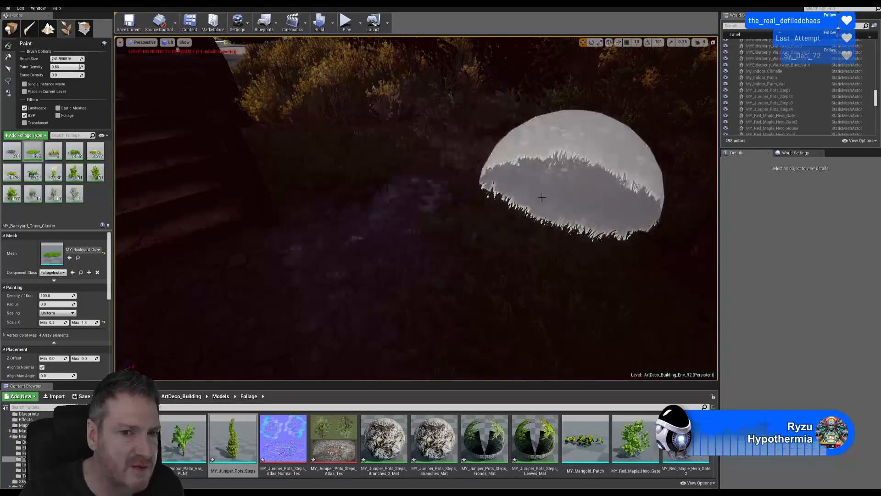
Paint backyard grass around the tree beside the urn pedestal and over the bare ground next to the curved step wall.
mouse_move(541, 197)
right_down()
mouse_move(505, 197)
mouse_move(515, 212)
right_up()
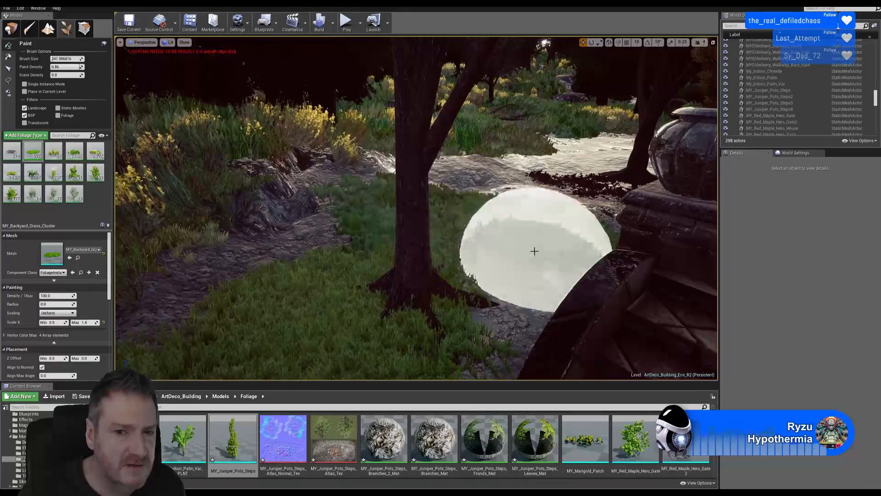
mouse_move(341, 241)
mouse_down()
mouse_move(279, 234)
mouse_move(351, 255)
mouse_move(226, 270)
mouse_move(488, 256)
mouse_up()
right_drag(489, 256, 514, 258)
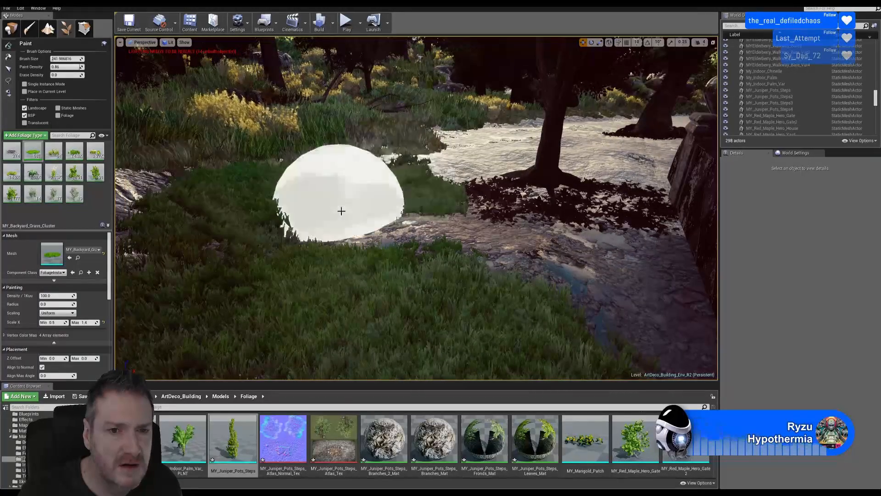
mouse_move(469, 200)
mouse_down()
mouse_move(488, 212)
mouse_move(488, 178)
mouse_move(648, 266)
mouse_move(469, 176)
mouse_up()
mouse_move(512, 168)
right_down()
mouse_move(587, 169)
mouse_move(599, 201)
mouse_move(689, 91)
right_up()
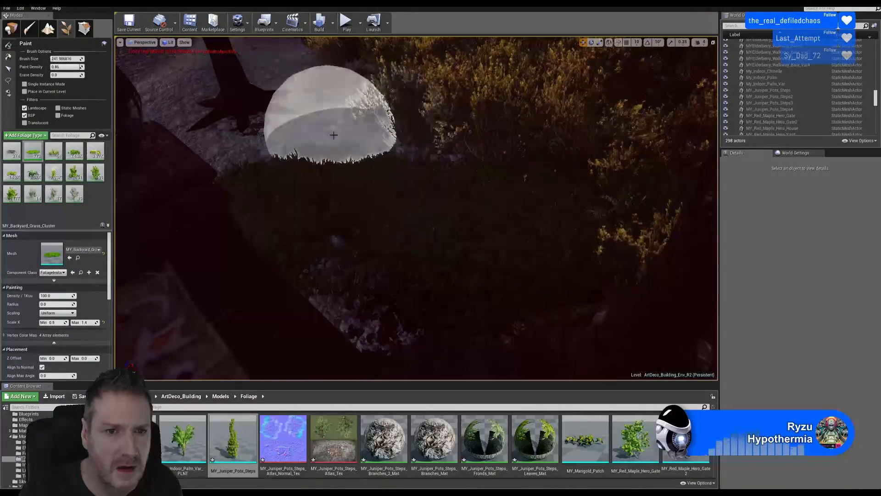
Paint backyard grass over the pale ground beside the steps beyond the mosaic platform, from the slender tree to the large maple.
key(w)
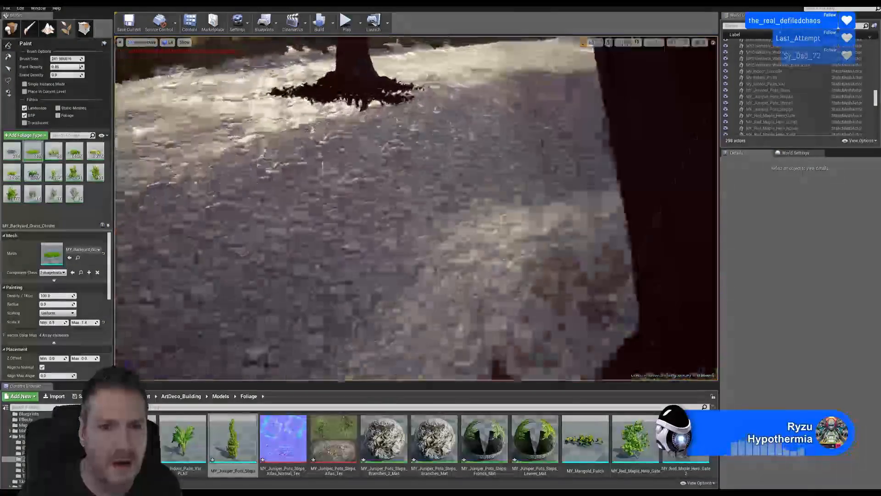
key(d)
key(d)
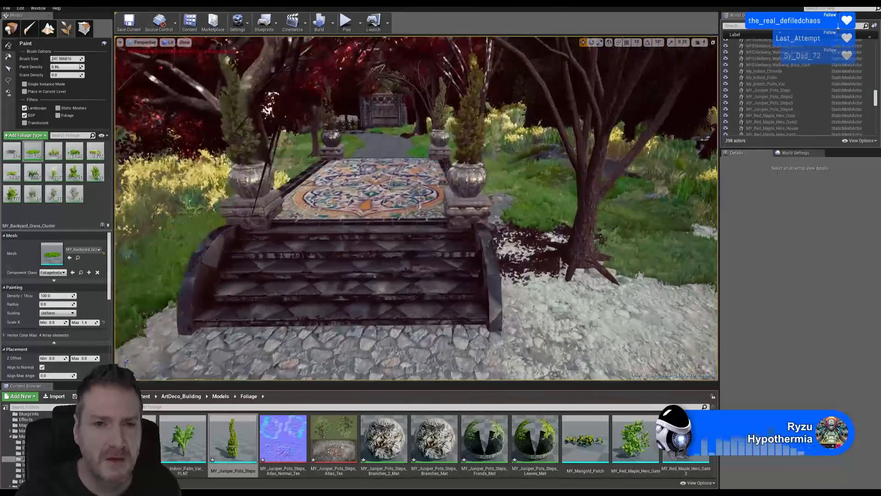
key(w)
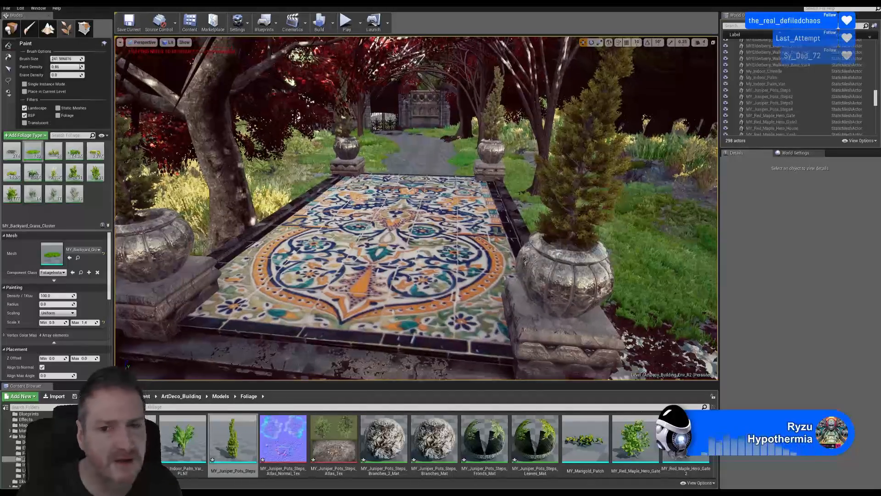
mouse_move(444, 208)
right_down()
mouse_move(546, 257)
mouse_move(592, 266)
mouse_move(620, 252)
right_up()
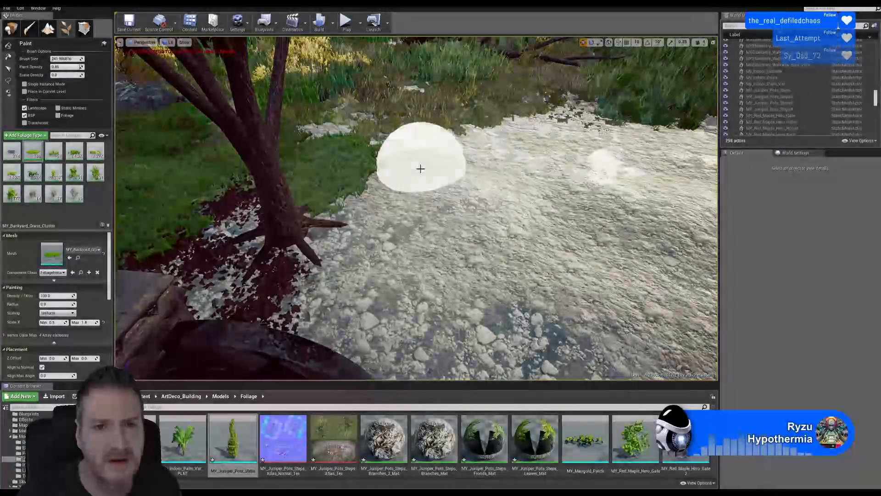
mouse_move(390, 229)
mouse_down()
mouse_move(374, 287)
mouse_move(589, 236)
mouse_up()
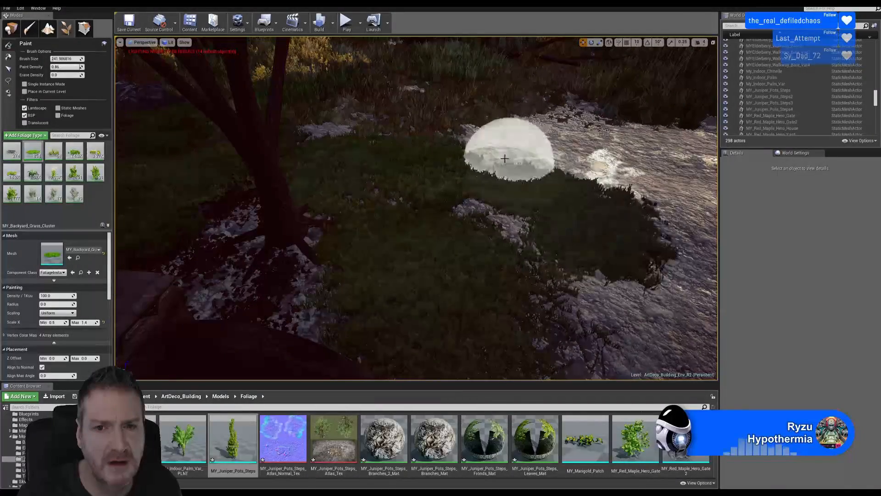
right_drag(553, 260, 675, 292)
mouse_move(513, 244)
mouse_down()
mouse_move(498, 258)
mouse_move(255, 254)
mouse_move(368, 172)
mouse_move(315, 173)
mouse_move(443, 191)
mouse_move(527, 173)
mouse_move(434, 158)
mouse_up()
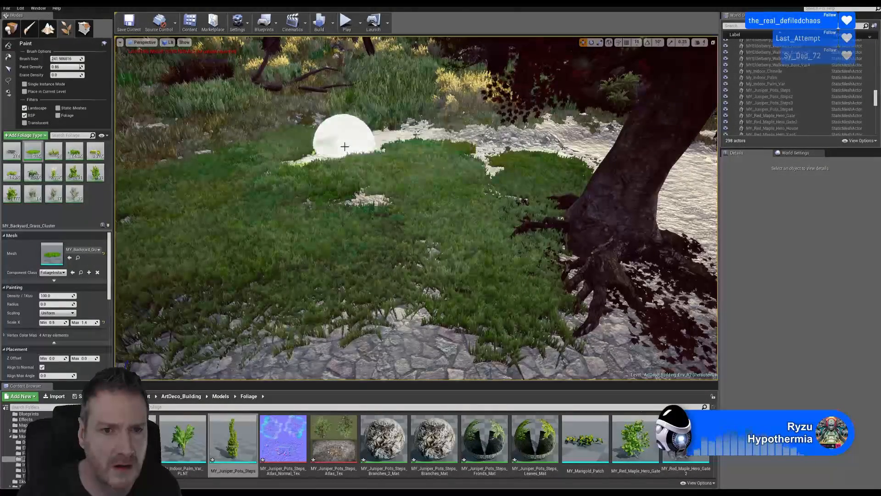
Extend the backyard grass past the large maple's trunk, covering the pale ground behind it and along the paving edge.
mouse_move(449, 217)
right_down()
mouse_move(495, 227)
mouse_move(453, 214)
right_up()
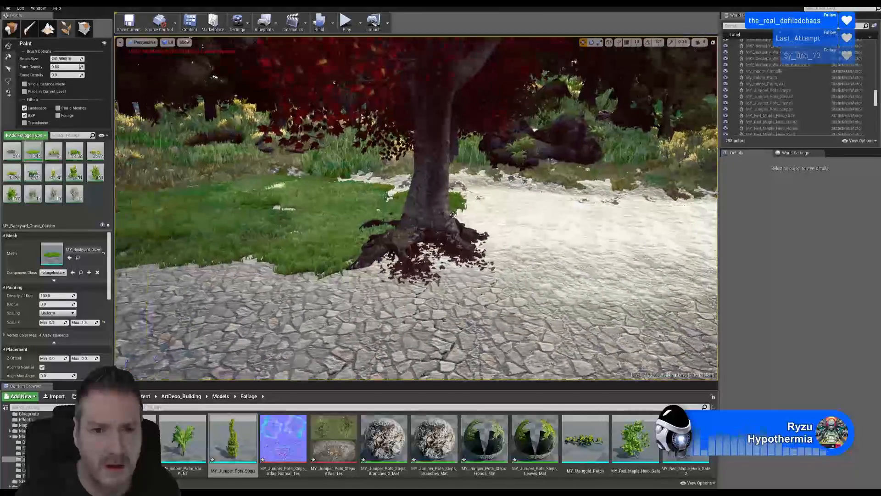
mouse_move(453, 214)
mouse_down()
mouse_move(519, 261)
mouse_move(498, 250)
mouse_move(604, 257)
mouse_move(491, 197)
mouse_move(580, 211)
mouse_move(491, 187)
mouse_move(500, 196)
mouse_up()
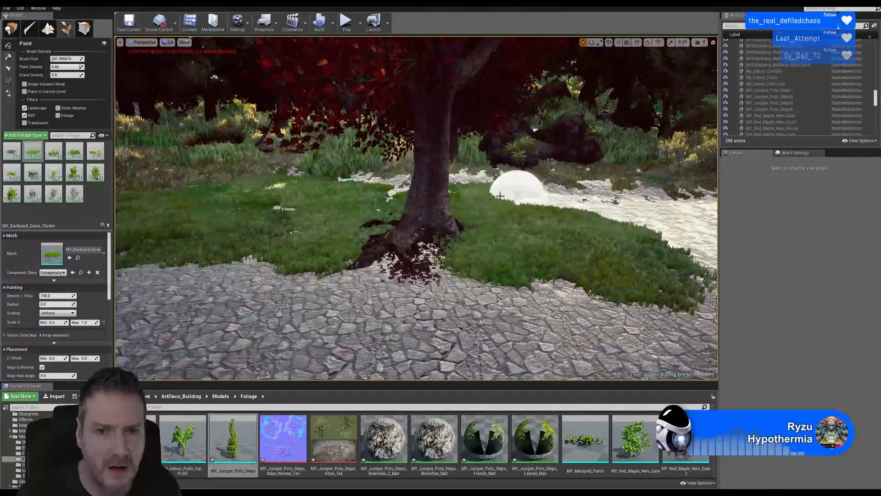
right_drag(501, 195, 419, 236)
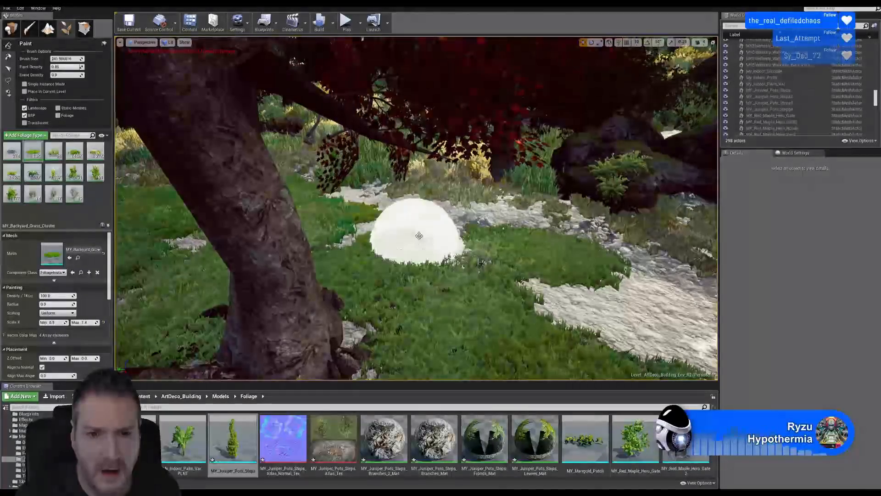
mouse_move(419, 235)
mouse_down()
mouse_move(425, 225)
mouse_move(510, 271)
mouse_move(377, 197)
mouse_move(574, 246)
mouse_move(520, 230)
mouse_up()
Paint backyard grass on the opposite side of the path, filling the bare ground between the yellow flowers and the paving.
mouse_move(519, 229)
right_down()
mouse_move(459, 216)
mouse_move(491, 225)
mouse_move(459, 236)
right_up()
right_drag(415, 207, 525, 339)
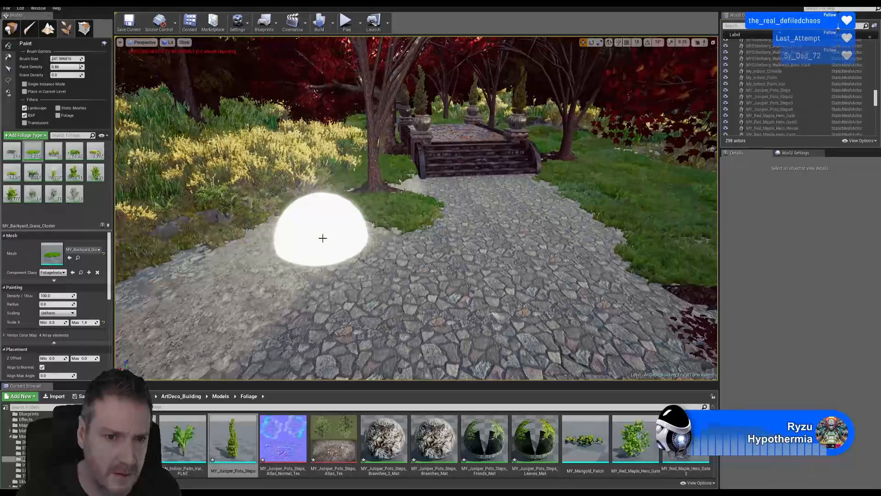
drag(322, 238, 258, 235)
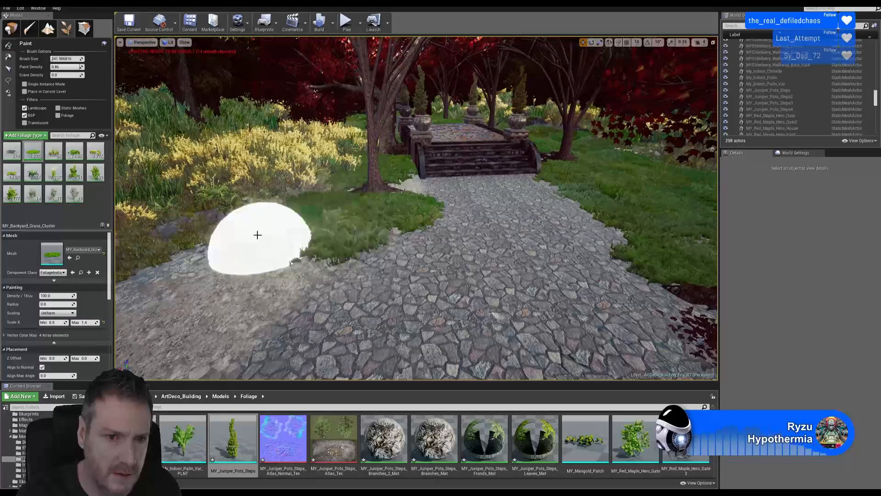
drag(247, 282, 258, 304)
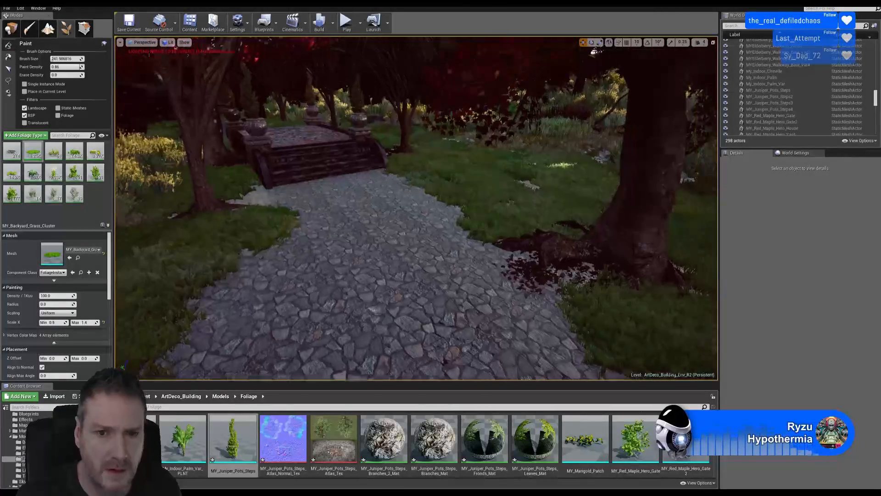
Review the painted grass on both sides of the path, from the open paving over the platform to the iron gate.
right_drag(376, 293, 532, 453)
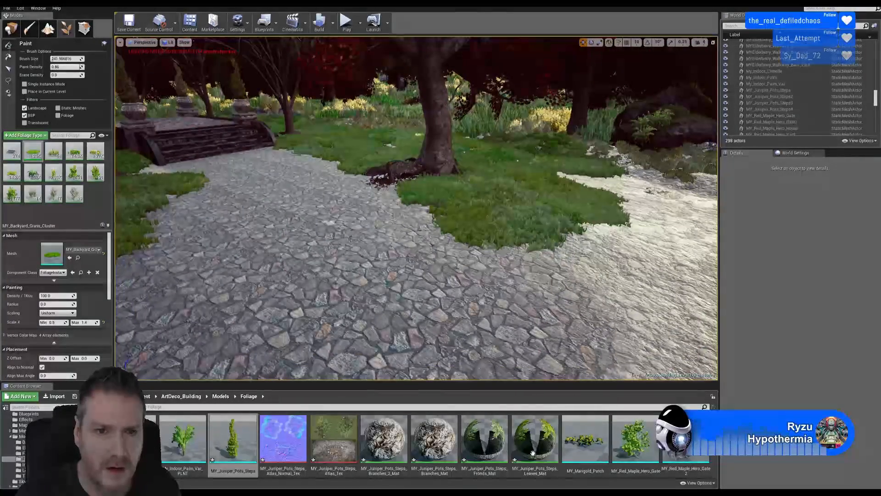
mouse_move(462, 314)
right_down()
mouse_move(462, 340)
mouse_move(455, 289)
mouse_move(315, 246)
mouse_move(276, 246)
right_up()
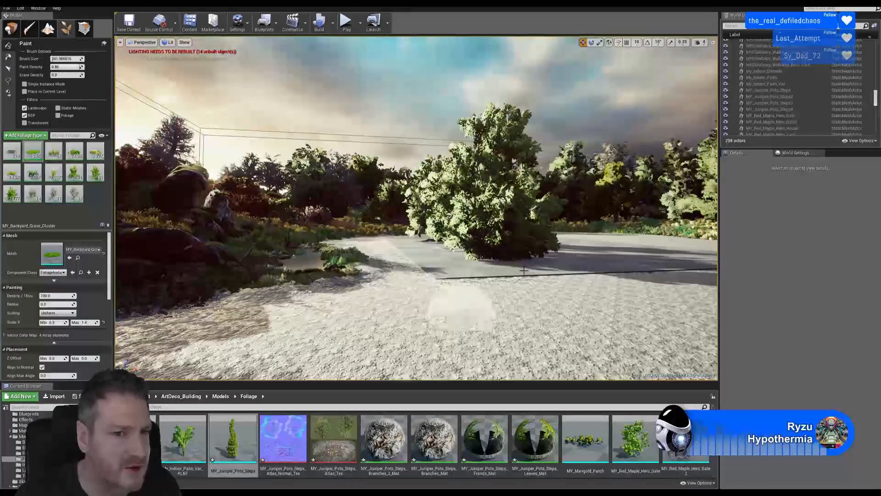
mouse_move(534, 291)
right_down()
mouse_move(574, 289)
mouse_move(523, 298)
right_up()
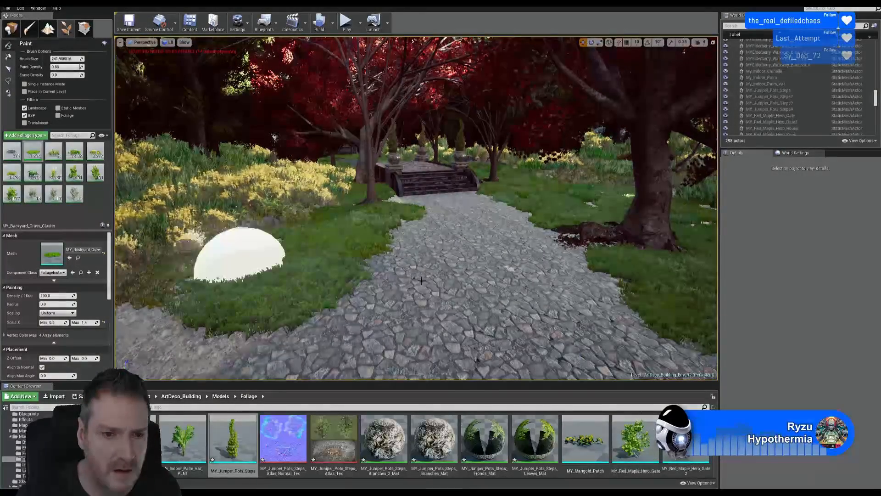
right_drag(422, 280, 622, 233)
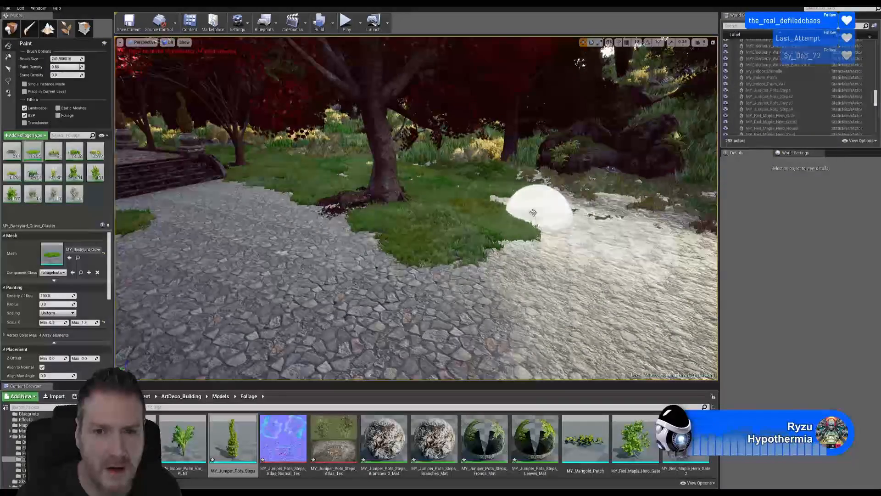
mouse_move(594, 266)
right_down()
mouse_move(591, 200)
mouse_move(507, 226)
right_up()
key(w)
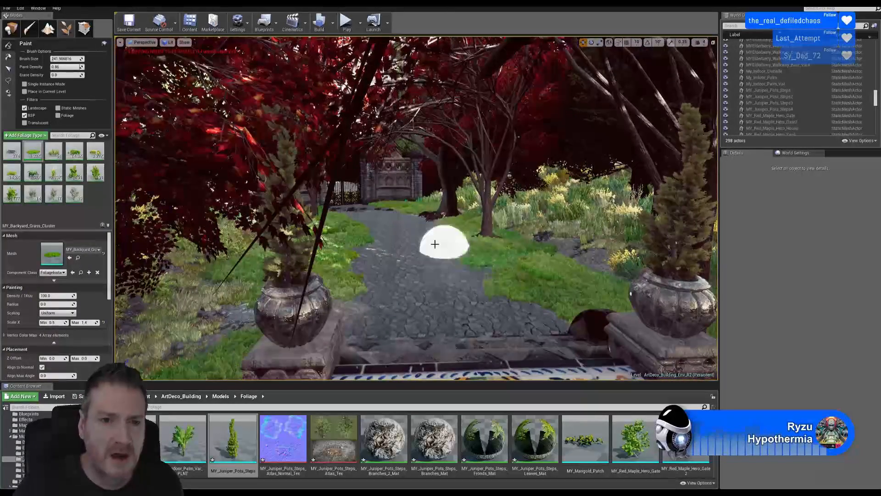
key(s)
right_drag(459, 257, 459, 257)
key(w)
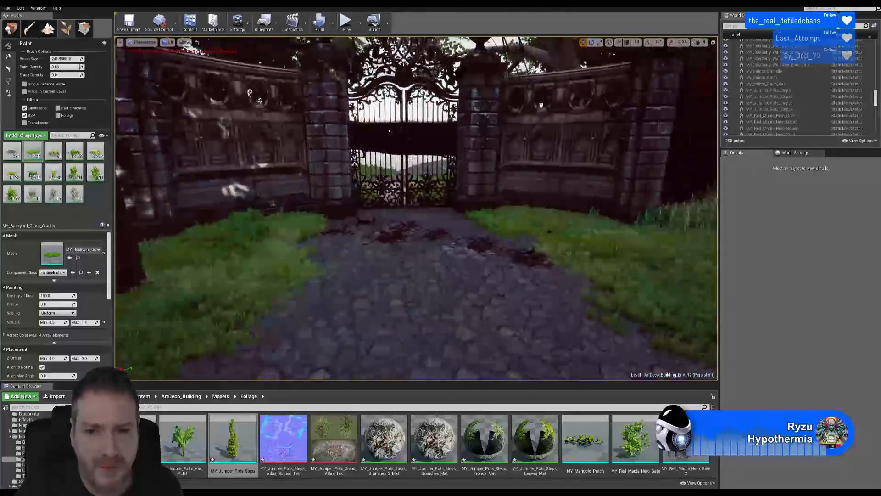
right_drag(370, 257, 370, 256)
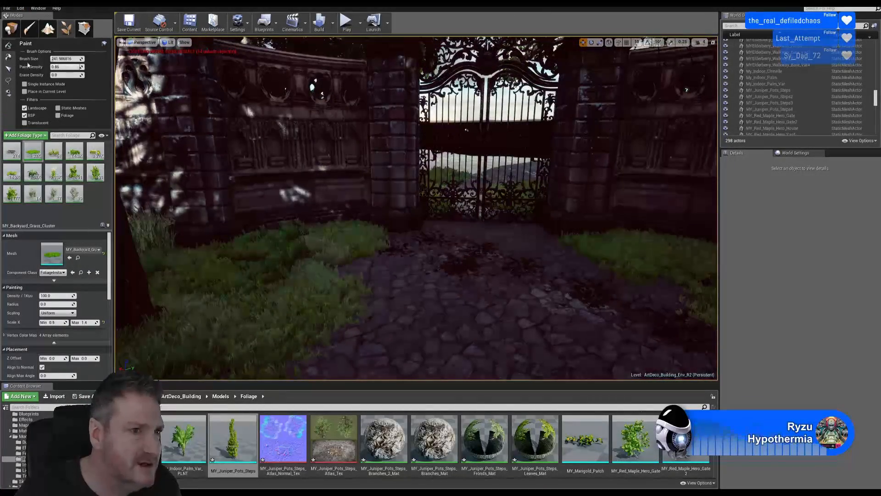
Select the tilted grass cluster between the tree and the carved gate wall and rotate it level with the ground.
click(9, 69)
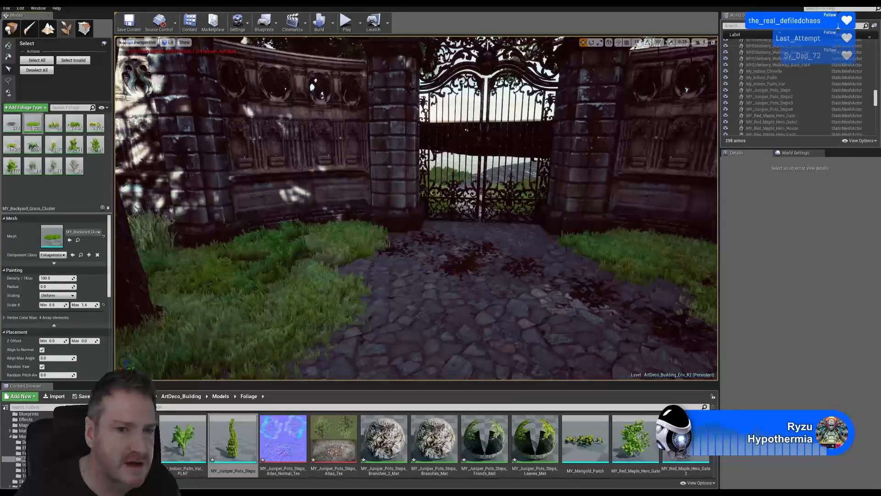
right_drag(117, 157, 117, 157)
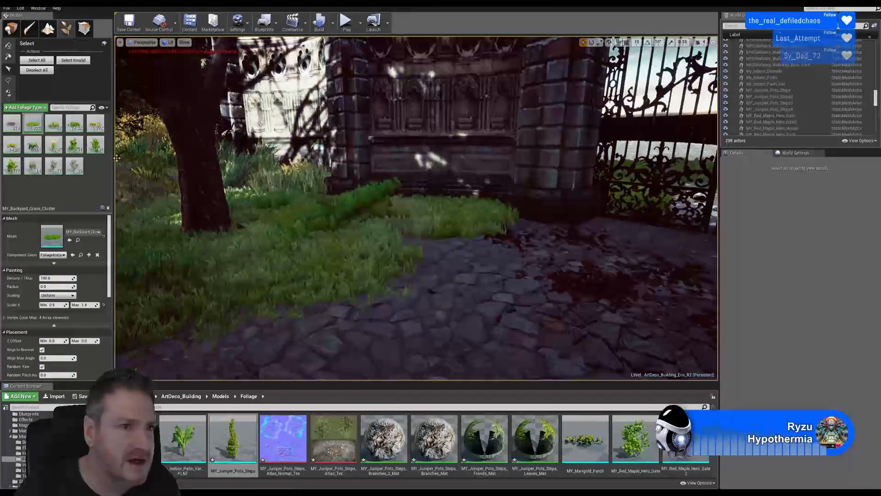
click(351, 212)
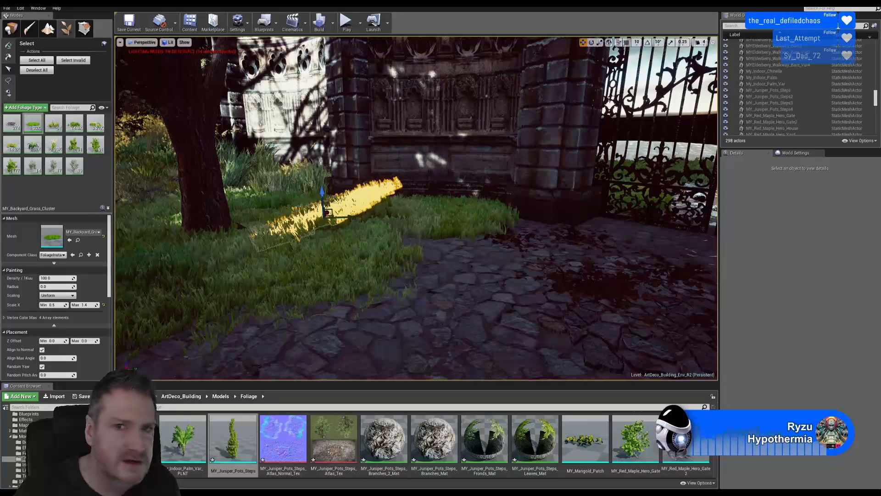
click(591, 42)
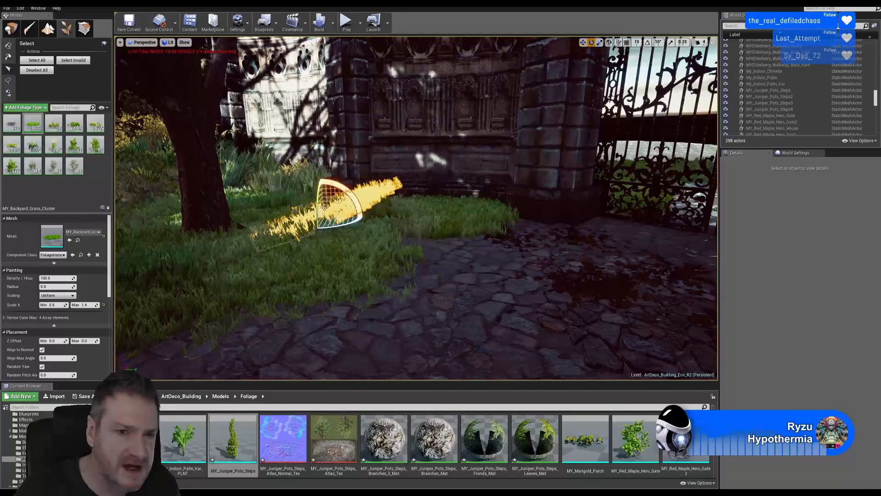
drag(349, 195, 326, 203)
Lower the levelled grass cluster into the ground and scale it up to blend with the surrounding grass.
key(w)
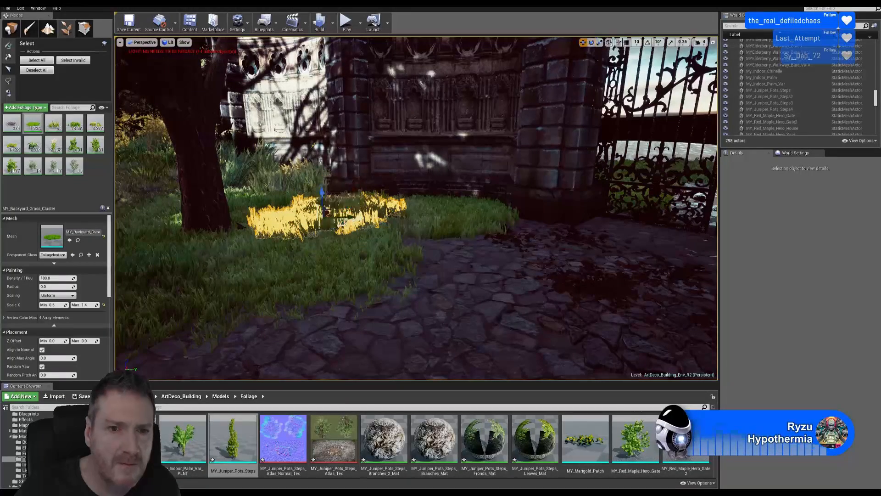
drag(324, 200, 325, 220)
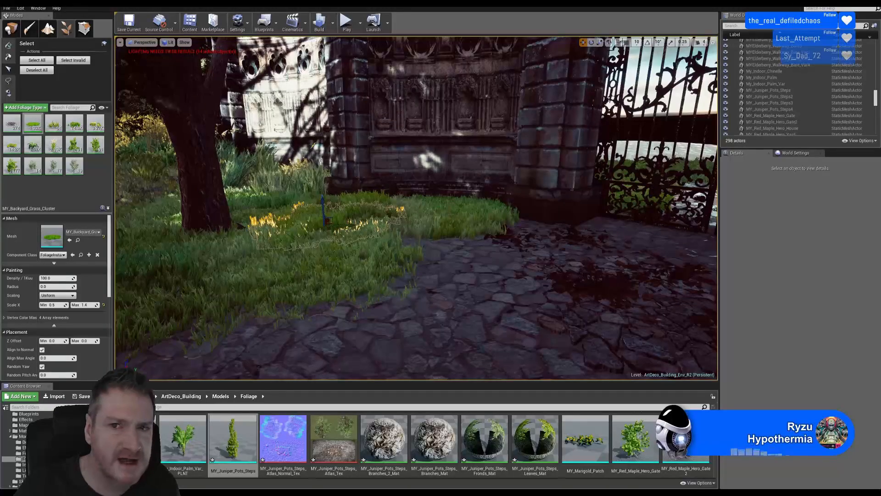
click(600, 42)
drag(337, 201, 358, 188)
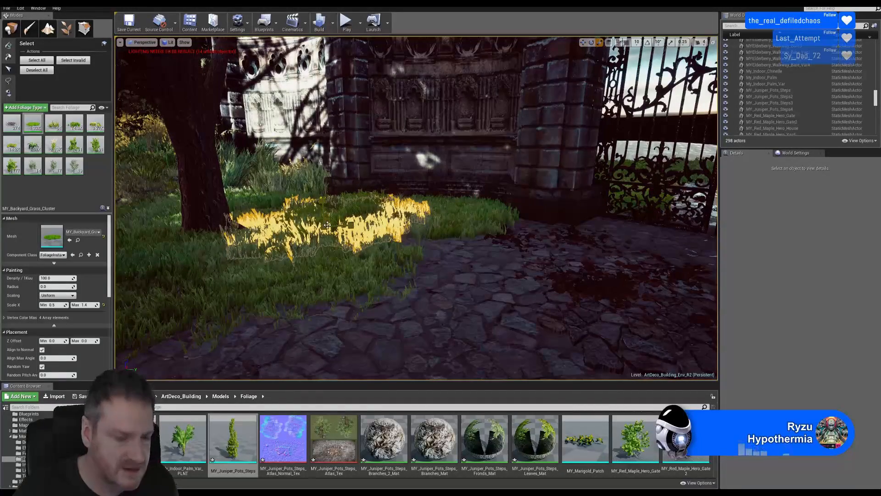
Select the raised grass cluster at the back of the lawn, below the flowering mound, and lower it towards the ground.
right_drag(379, 262, 202, 164)
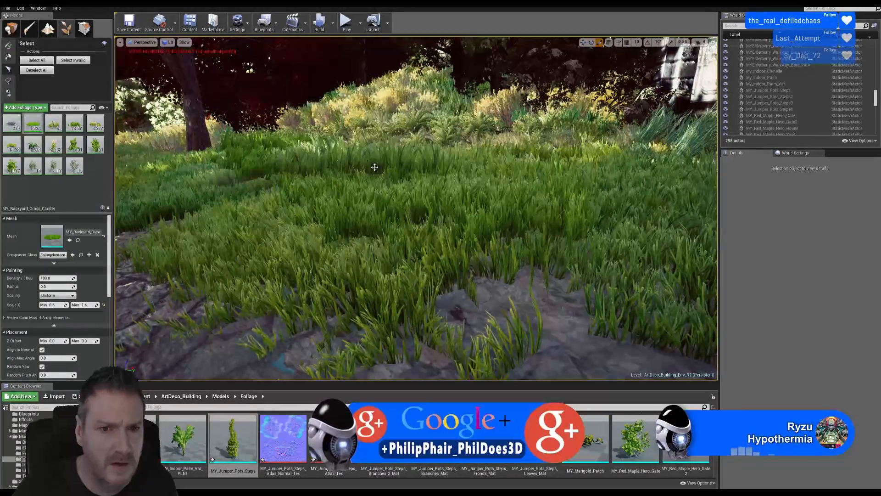
click(406, 169)
key(w)
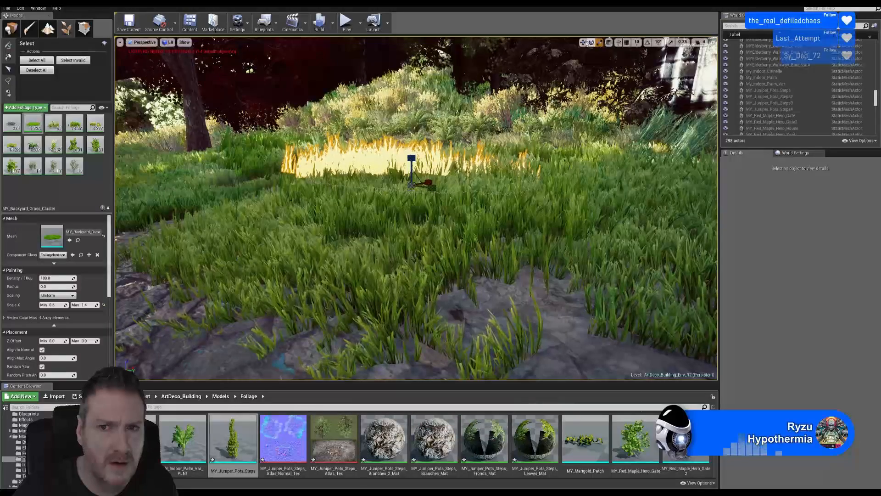
drag(414, 168, 412, 176)
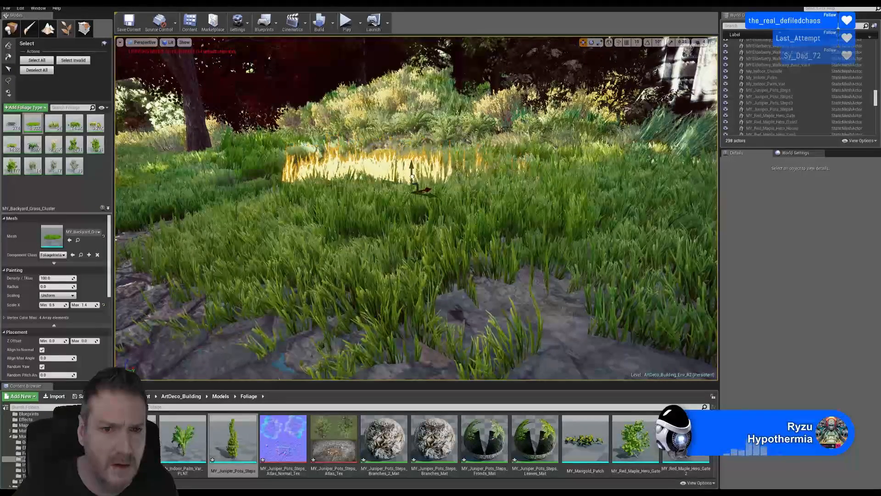
Select the tilted grass cluster over the bare stone patch below the flowering mound, rotate it level and scale it up into the lawn.
right_drag(321, 222, 332, 166)
drag(622, 206, 429, 159)
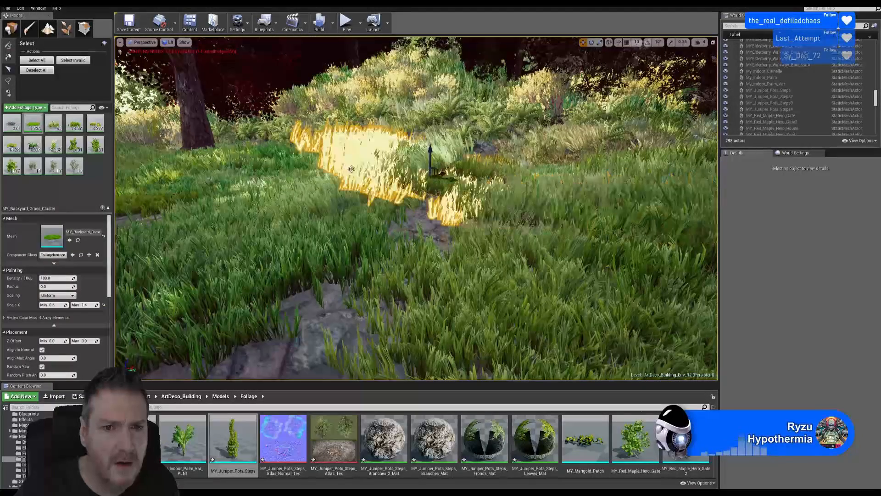
click(591, 42)
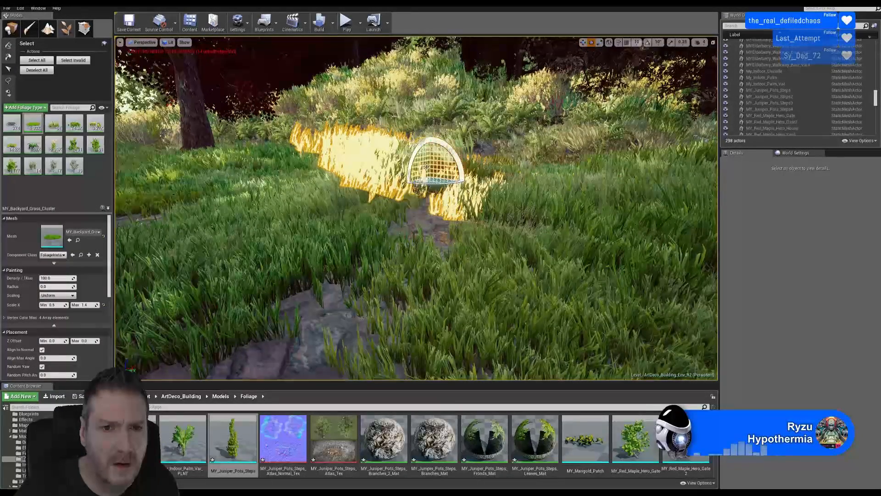
drag(455, 169, 454, 165)
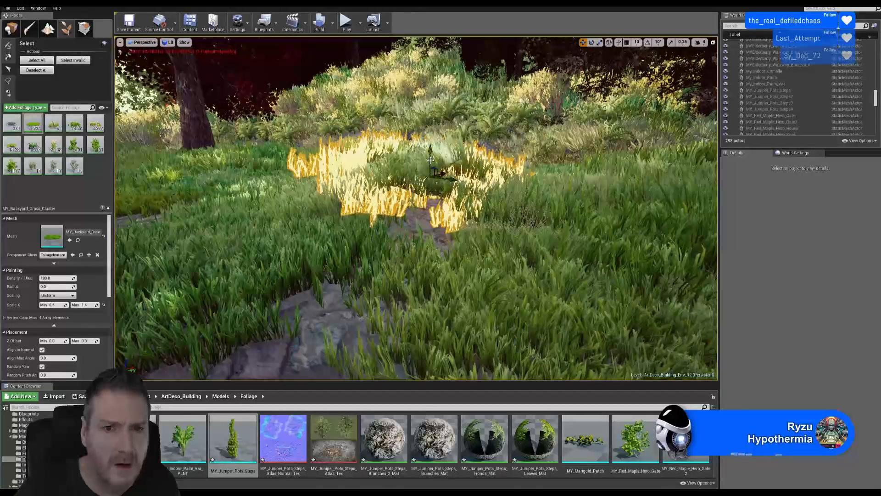
click(599, 42)
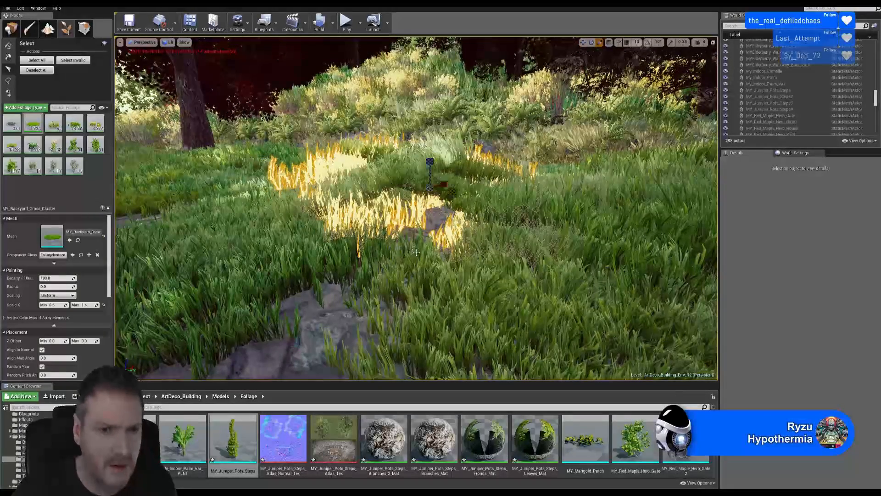
Lower the raised grass cluster at the edge of the stone paving into the ground and scale it up.
key(1)
right_drag(416, 208, 250, 227)
key(w)
key(s)
key(s)
right_drag(411, 238, 411, 252)
key(w)
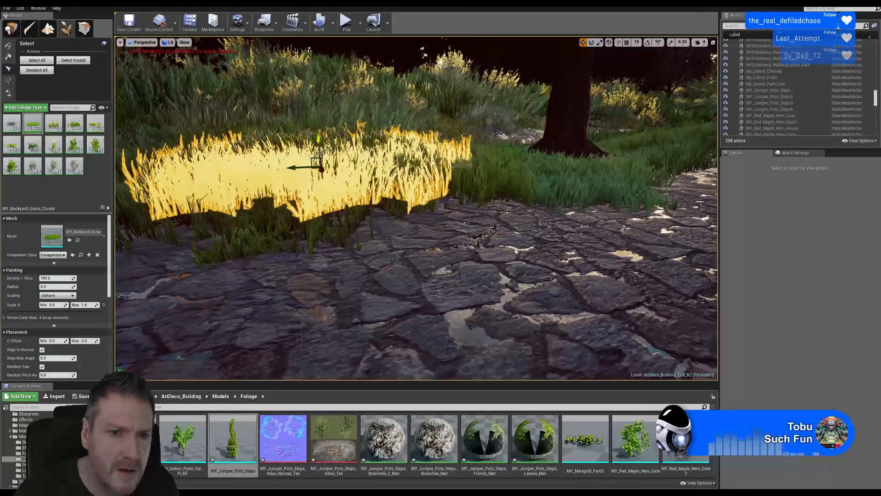
drag(320, 164, 321, 167)
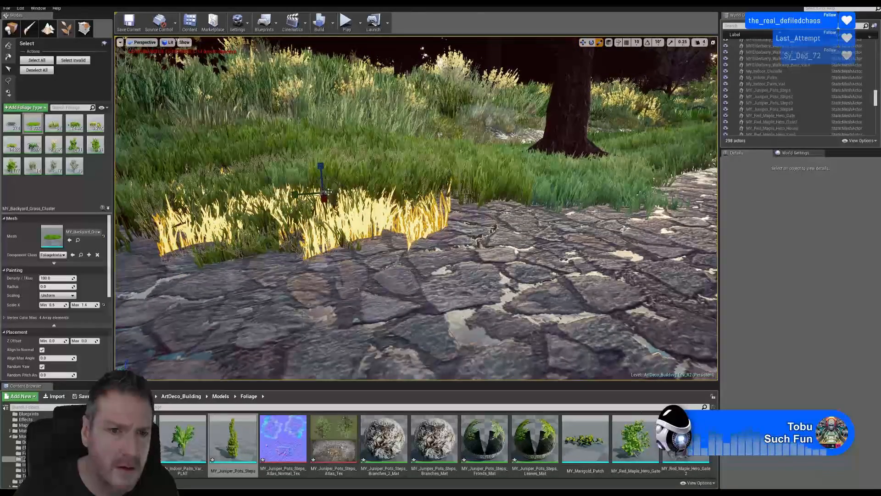
drag(324, 193, 331, 186)
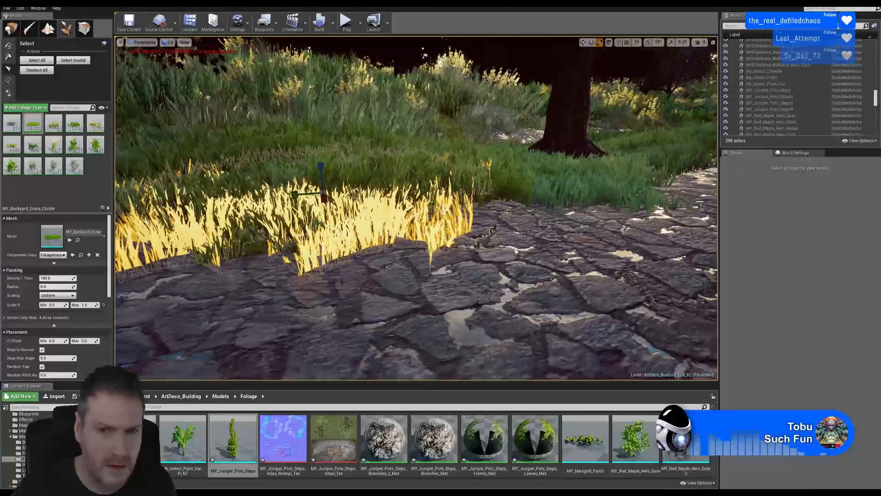
Rotate the slanted grass cluster on the lawn before the mound level with the ground and scale it up.
right_drag(368, 207, 536, 181)
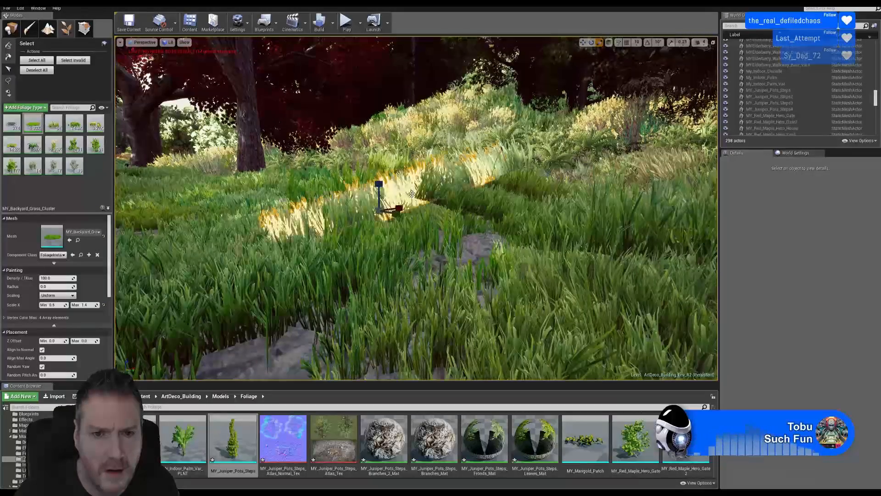
key(e)
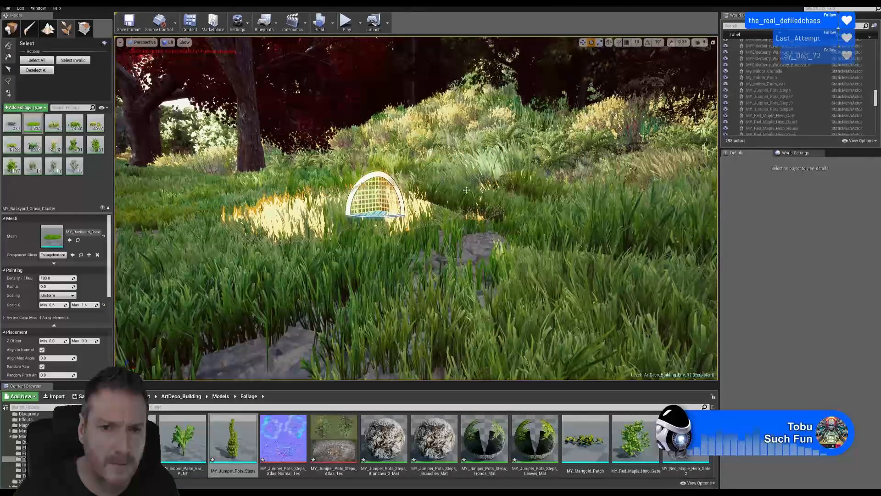
click(375, 202)
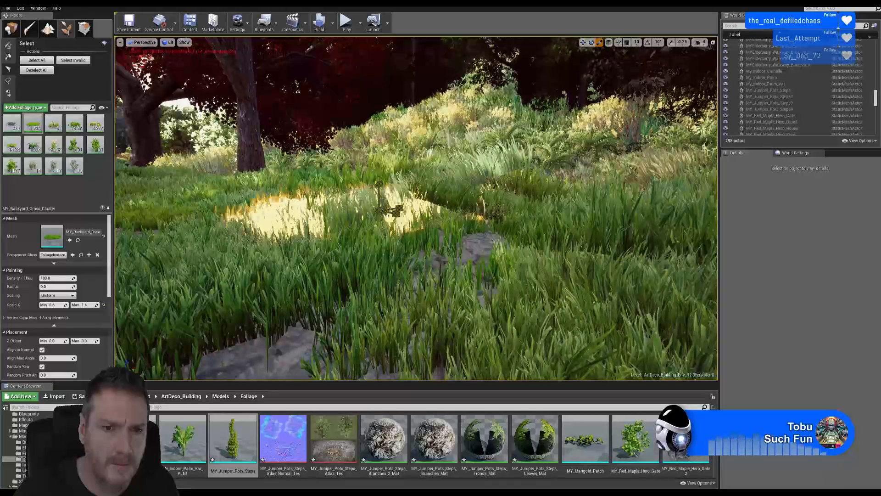
drag(378, 212, 389, 203)
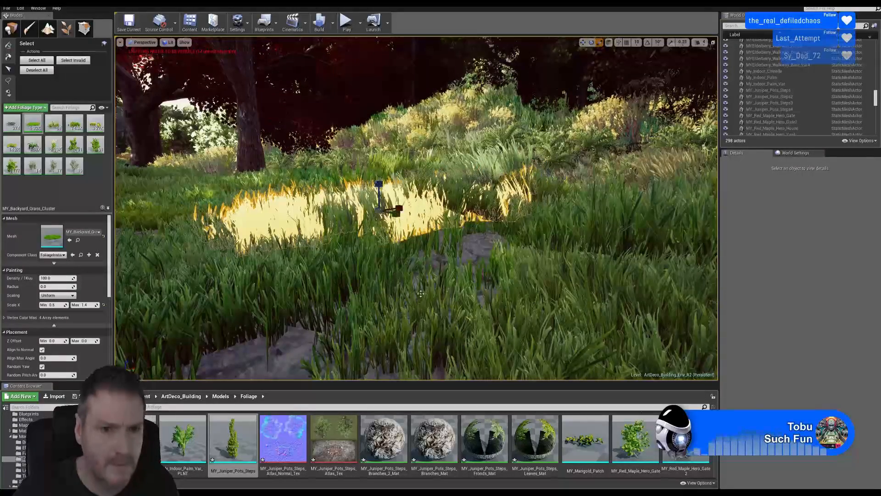
Rotate the tilted grass clusters at the base of the tree and on the lawn beside it level with the ground.
right_drag(421, 293, 391, 214)
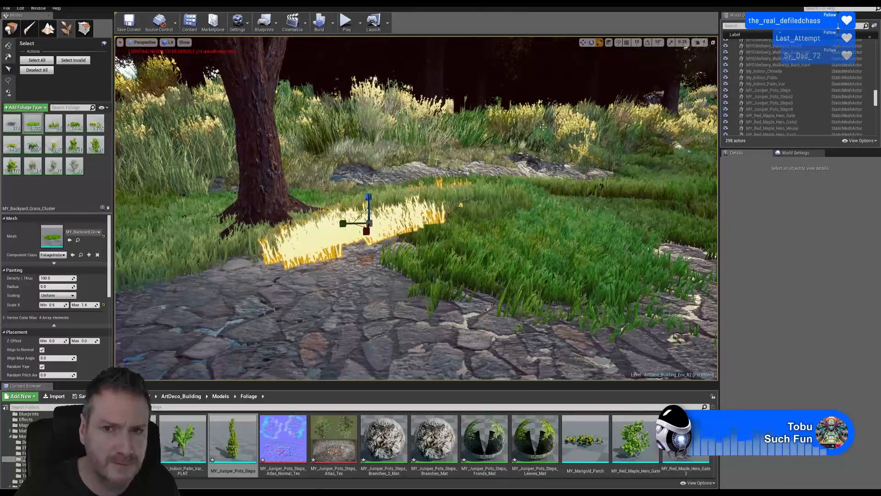
key(e)
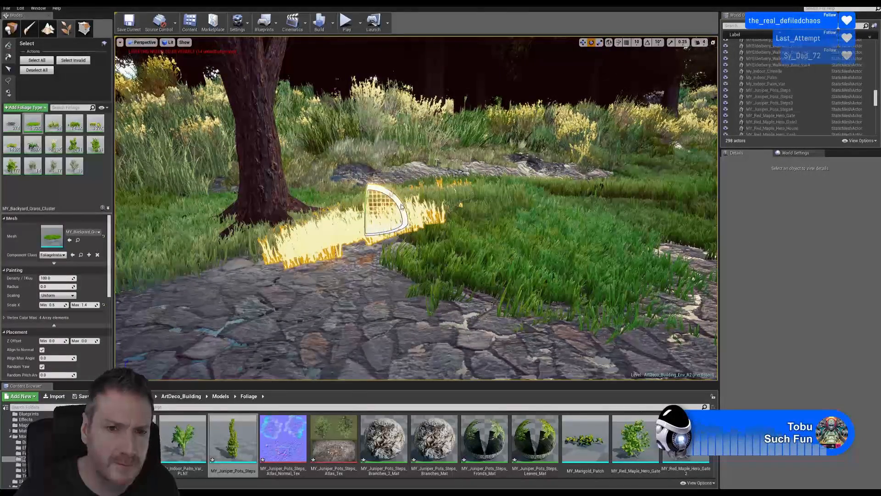
drag(405, 200, 364, 238)
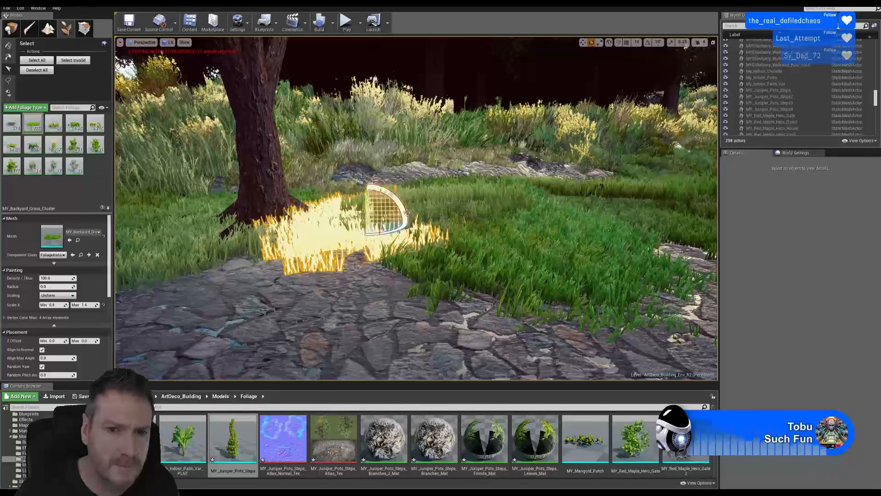
key(d)
right_drag(367, 230, 353, 226)
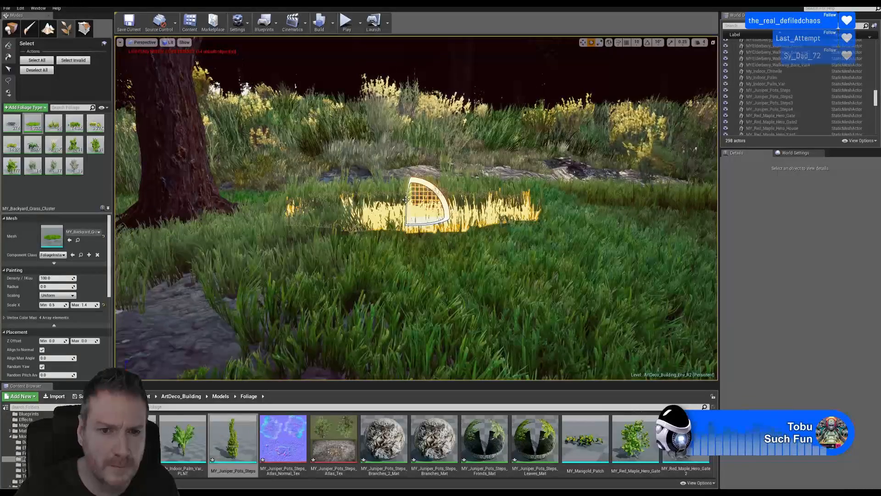
drag(405, 227, 408, 226)
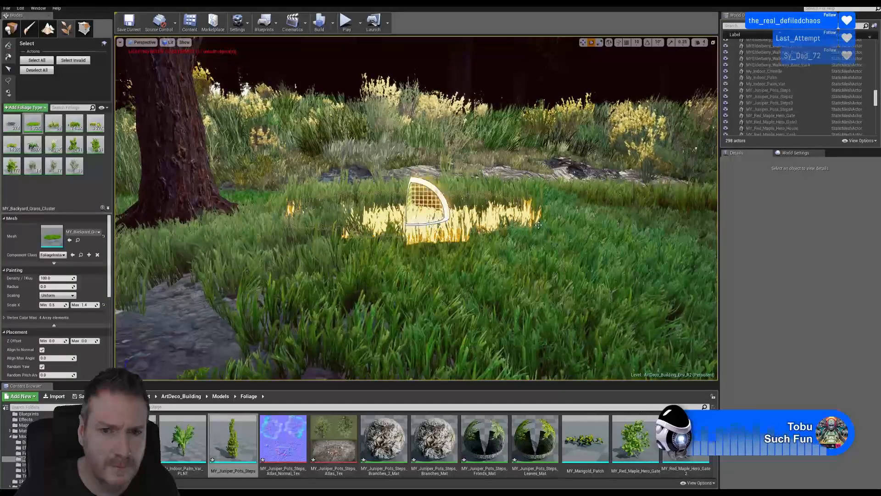
Rotate the grass cluster in front of the rocky border level and scale it up to fill the surrounding lawn.
right_drag(408, 226, 247, 232)
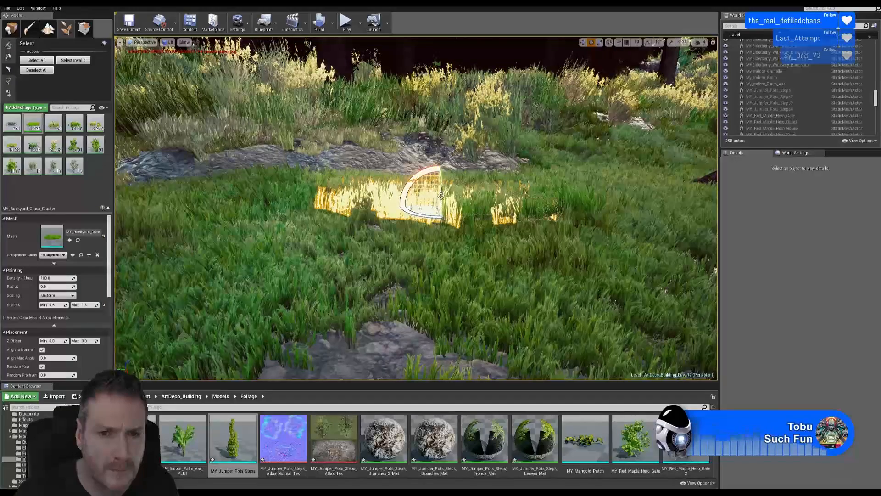
click(439, 204)
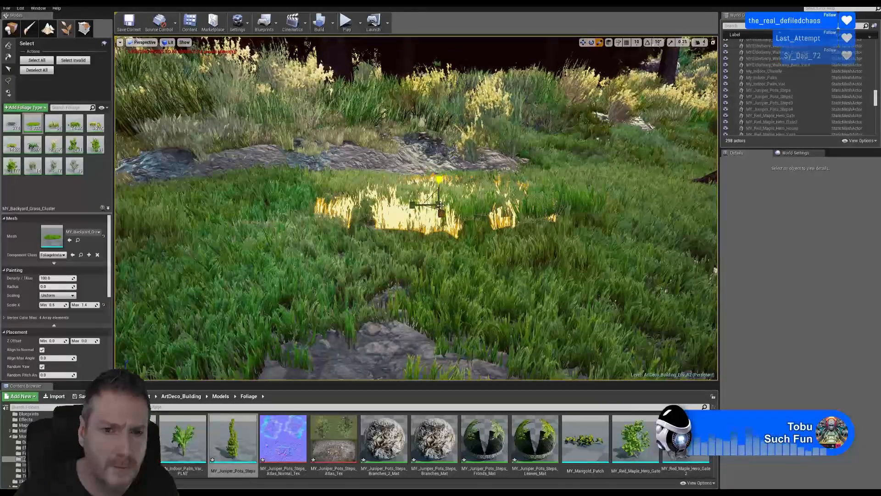
click(438, 205)
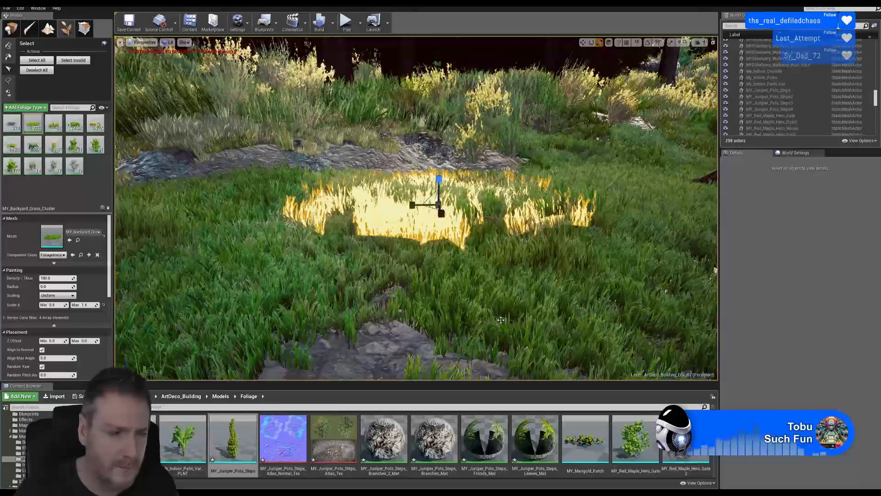
Rotate the tilted grass clusters beside the wooden steps and at the far side of the open lawn level with the ground.
right_drag(510, 362, 679, 349)
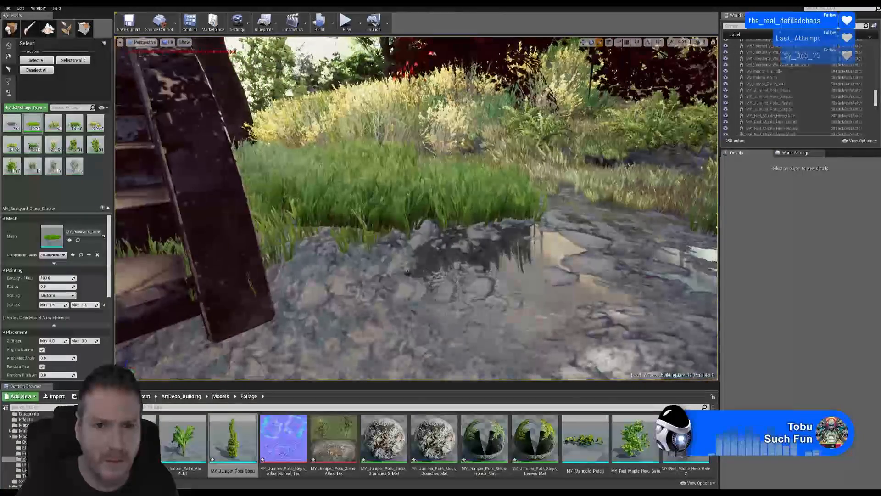
click(593, 43)
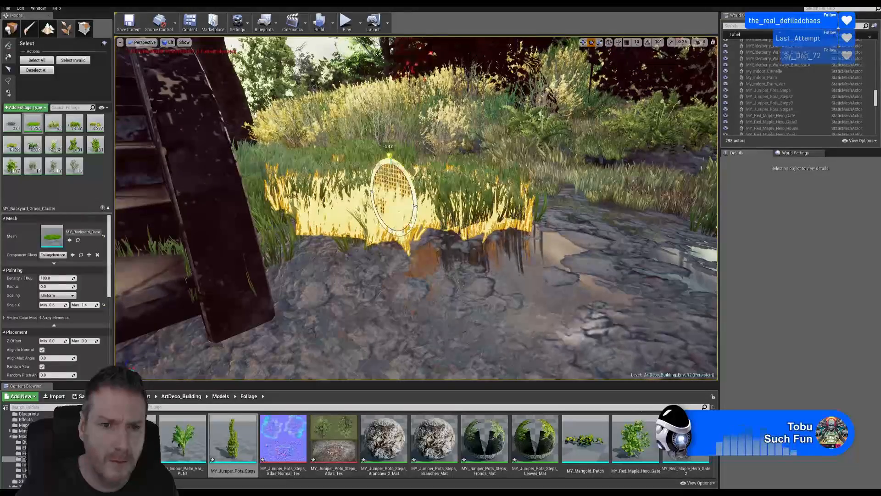
right_drag(411, 283, 344, 288)
click(385, 205)
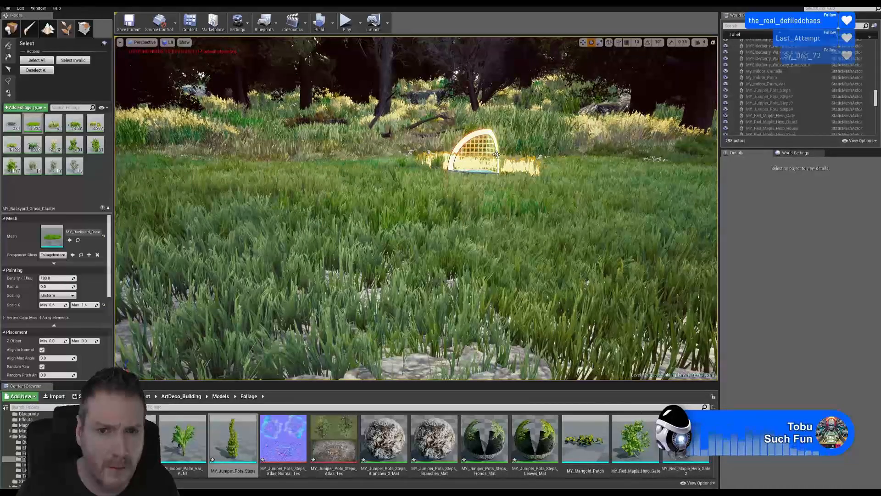
Level and scale up the grass cluster between the paving and the tree, and leave foliage editing.
mouse_move(546, 255)
right_down()
mouse_move(495, 257)
mouse_move(545, 247)
right_up()
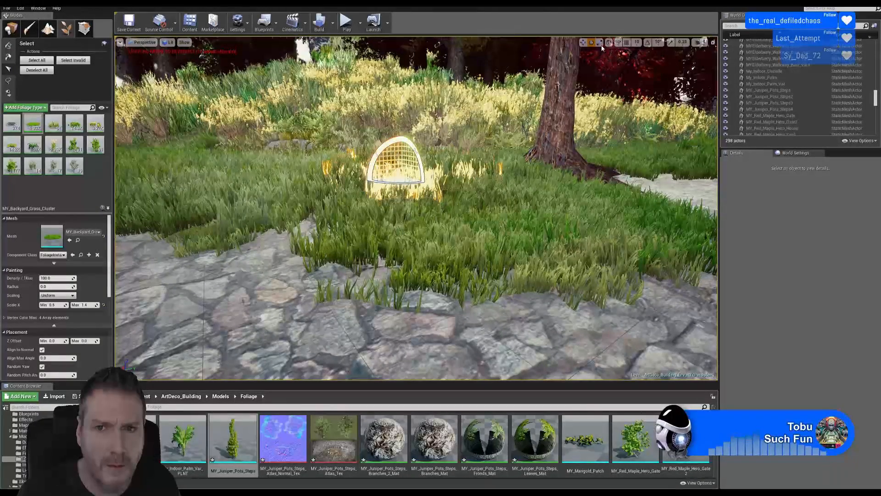
click(403, 176)
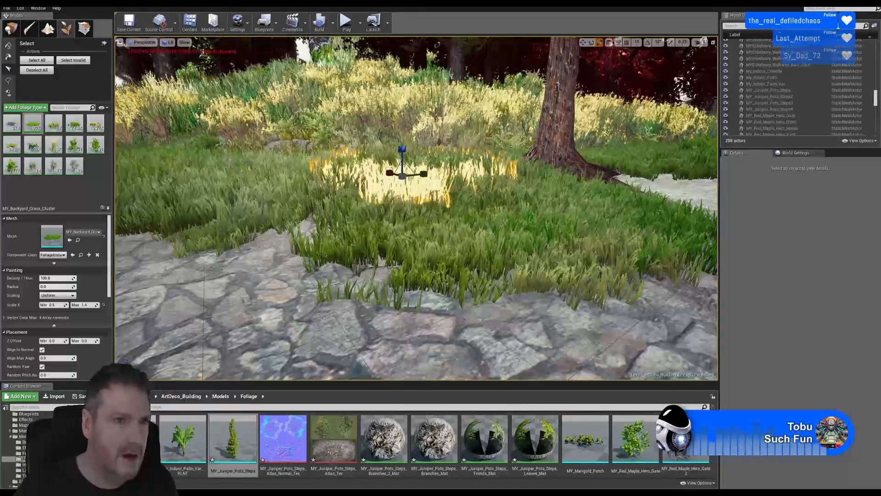
click(11, 28)
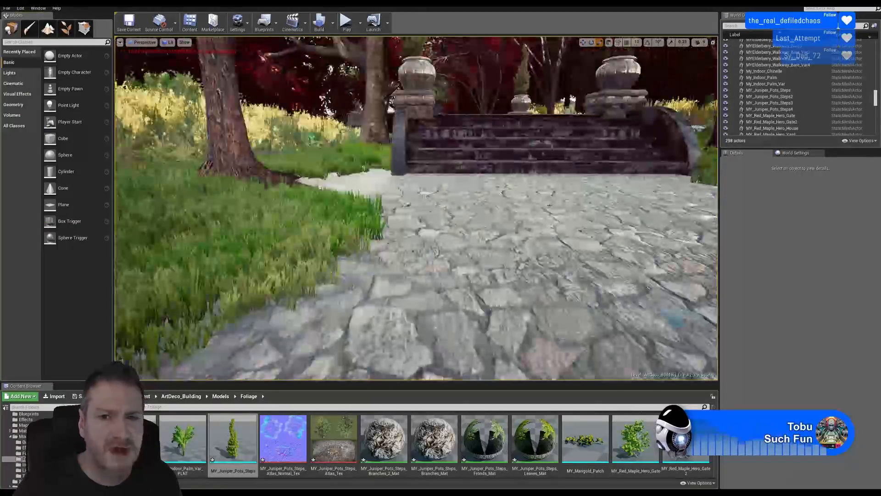
Examine the grass along the stone path, from the lawns by the steps to the iron gate, for clusters that stick up.
right_drag(416, 208, 416, 184)
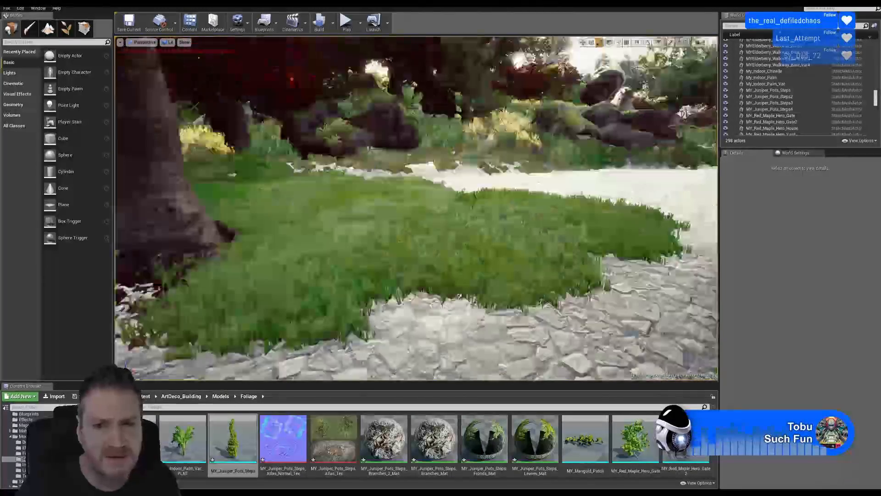
right_drag(417, 208, 368, 208)
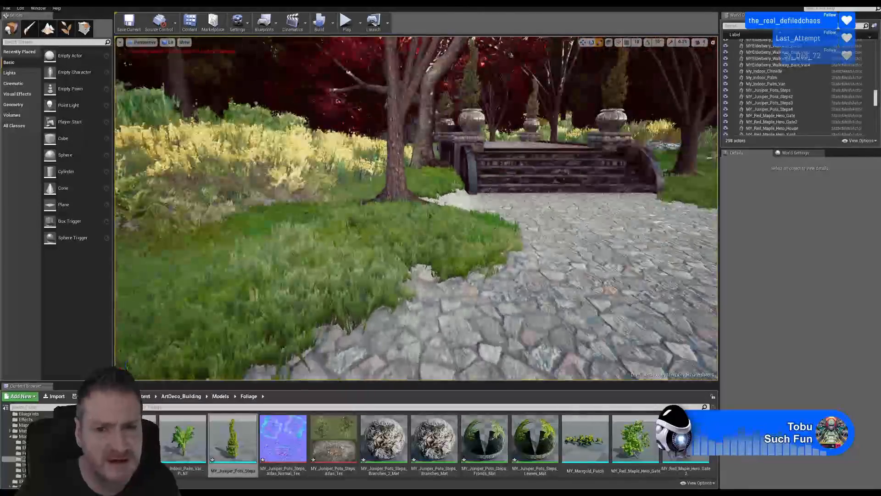
right_drag(417, 208, 362, 208)
right_drag(417, 208, 368, 208)
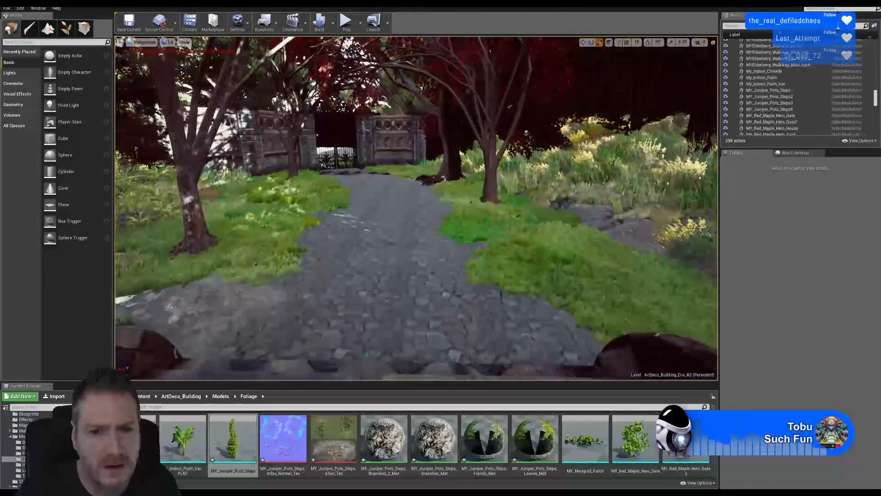
right_drag(416, 208, 400, 208)
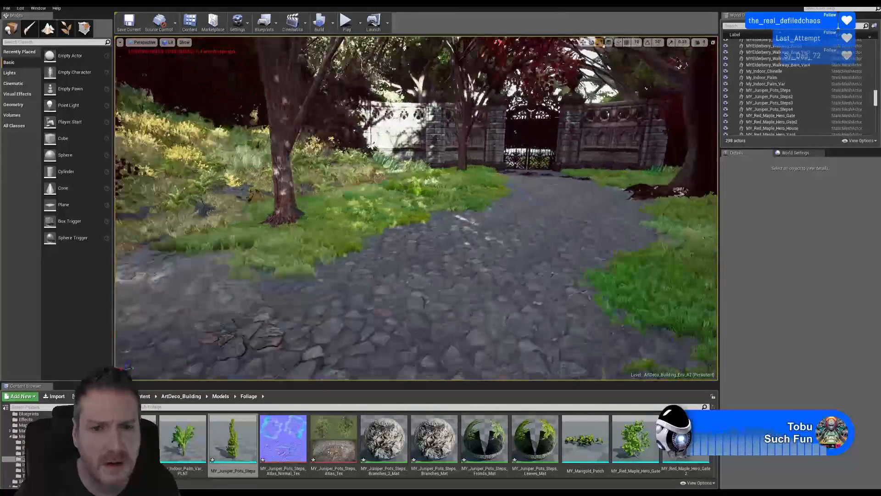
right_drag(416, 208, 376, 208)
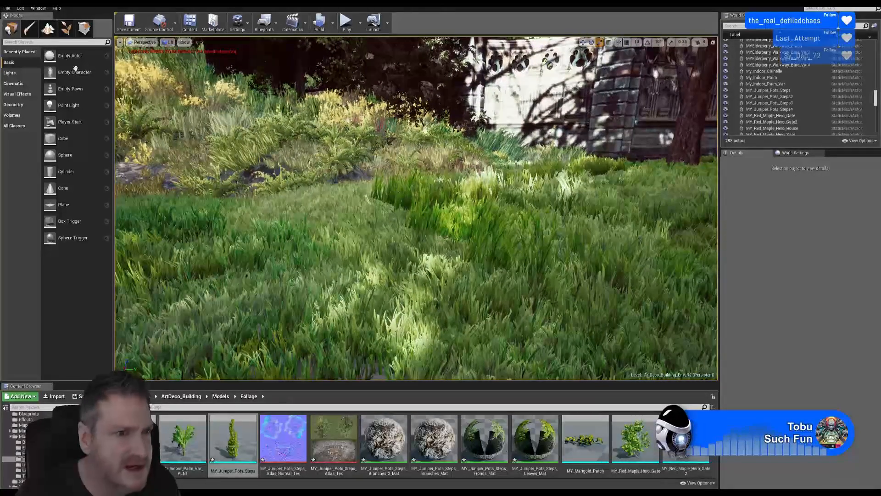
Select the raised grass cluster on the lawn in front of the carved gate wall and rotate it level in foliage editing.
click(48, 28)
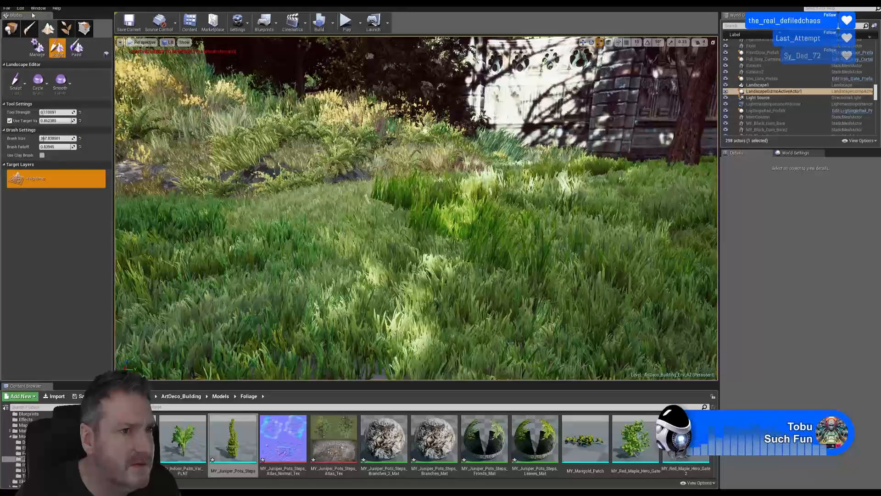
click(66, 28)
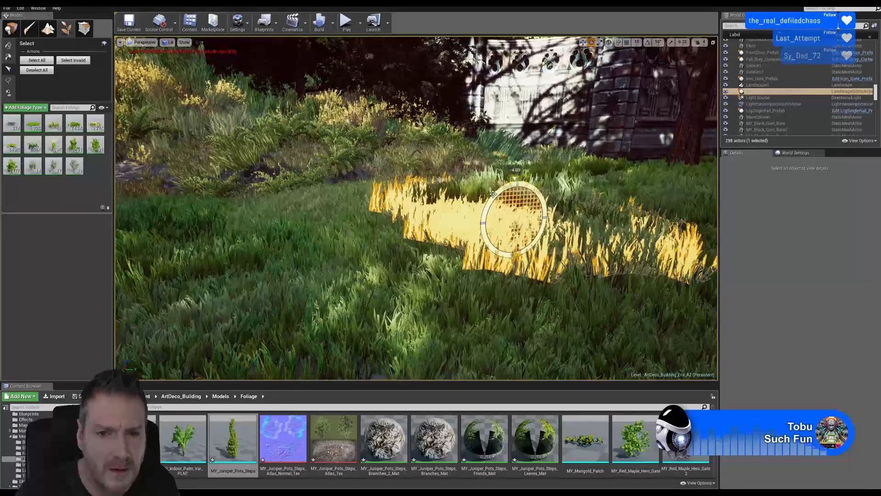
click(11, 28)
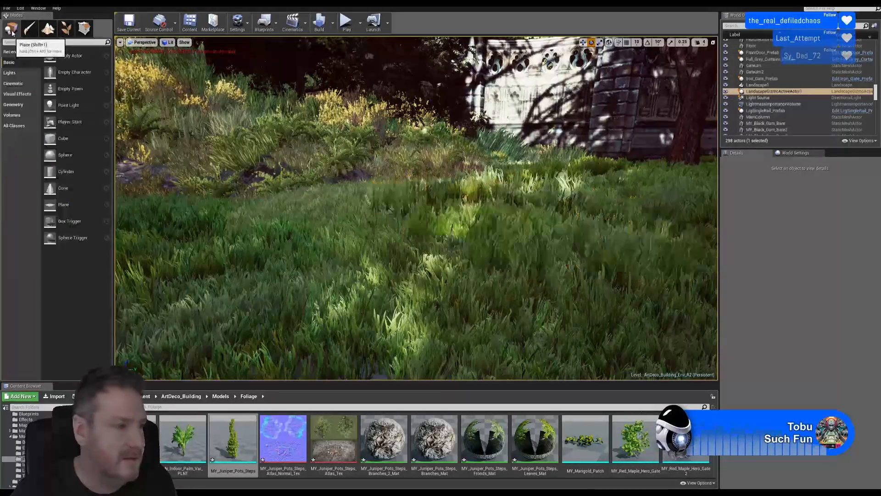
Level the tilted grass cluster below the flowering mound near the gate wall, and check the lawn around the neighbouring tree.
right_drag(416, 208, 388, 207)
click(66, 28)
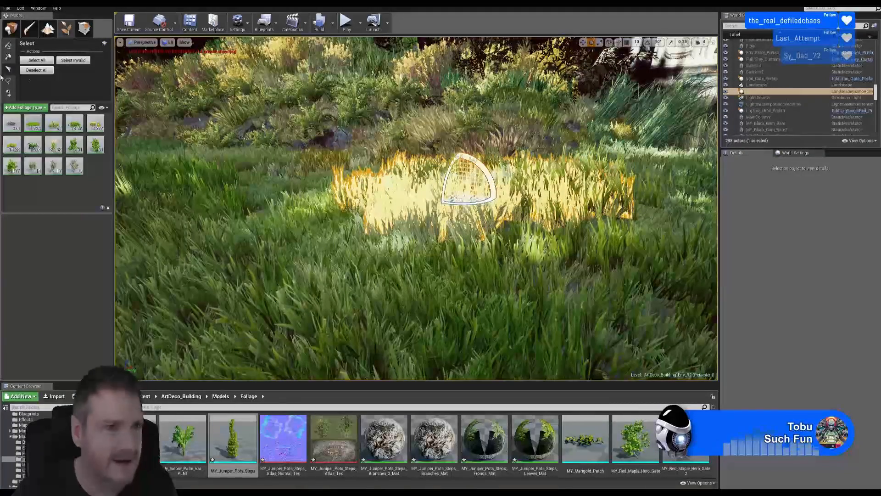
click(11, 28)
right_drag(379, 243, 429, 247)
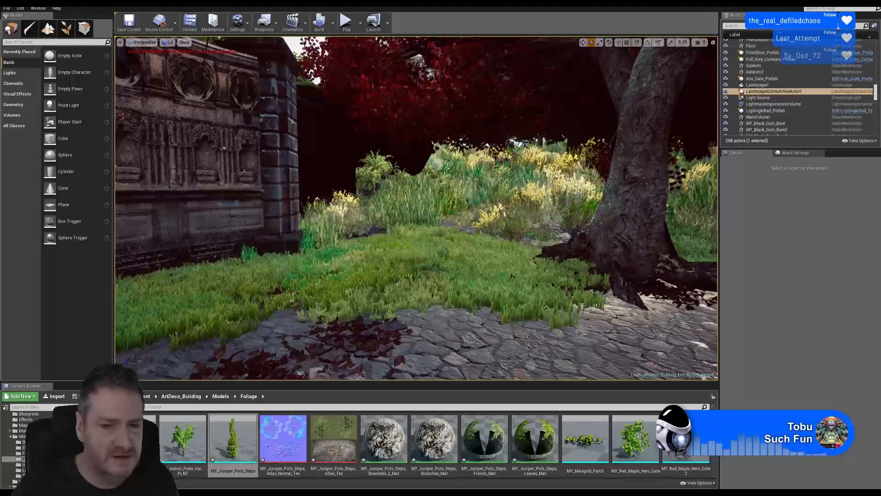
Open the My_Indoor_Chinelle_PLNT mesh from the Foliage folder, examine its leaves and trunk from several angles, and close it.
scroll(686, 439, up, 5)
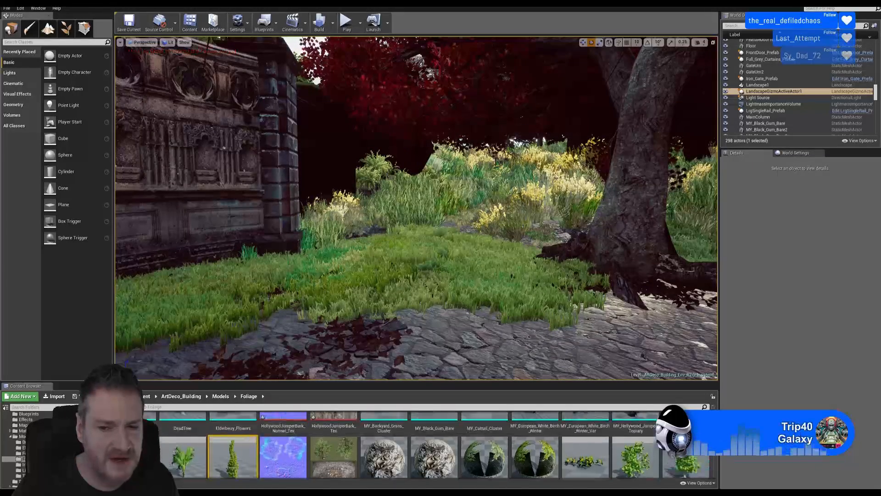
double_click(686, 439)
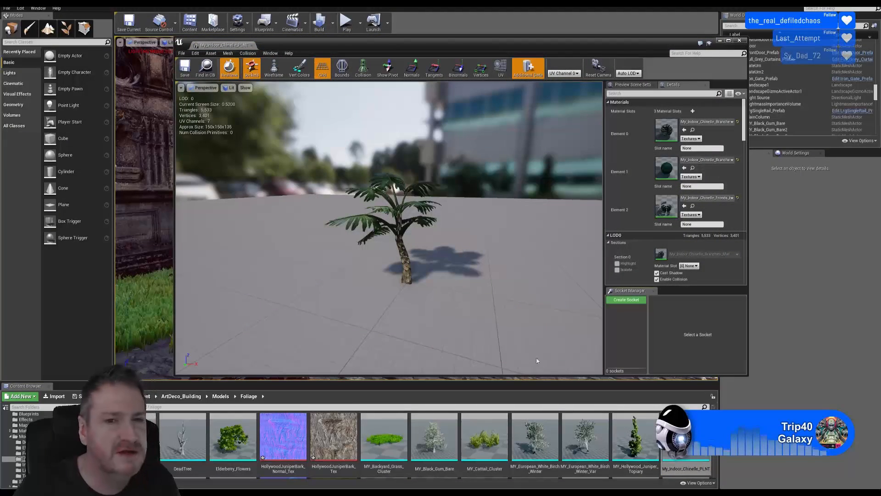
drag(432, 244, 482, 252)
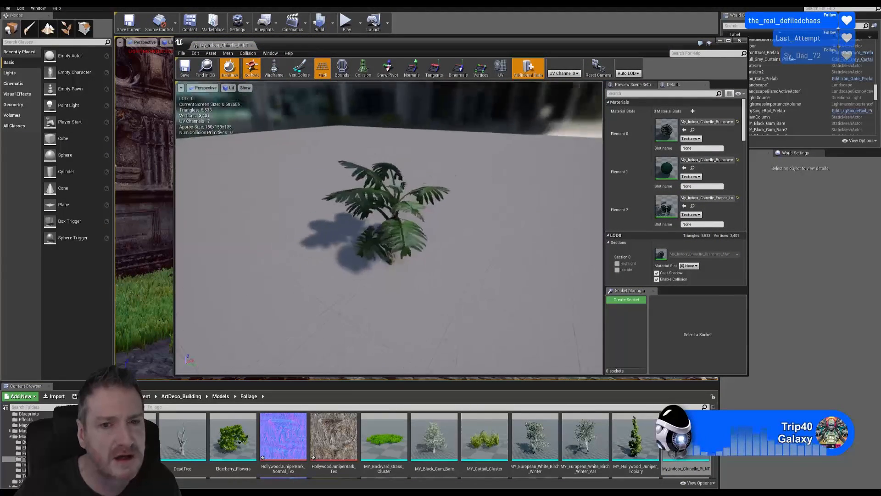
scroll(390, 228, up, 6)
drag(389, 228, 413, 220)
right_drag(389, 228, 389, 233)
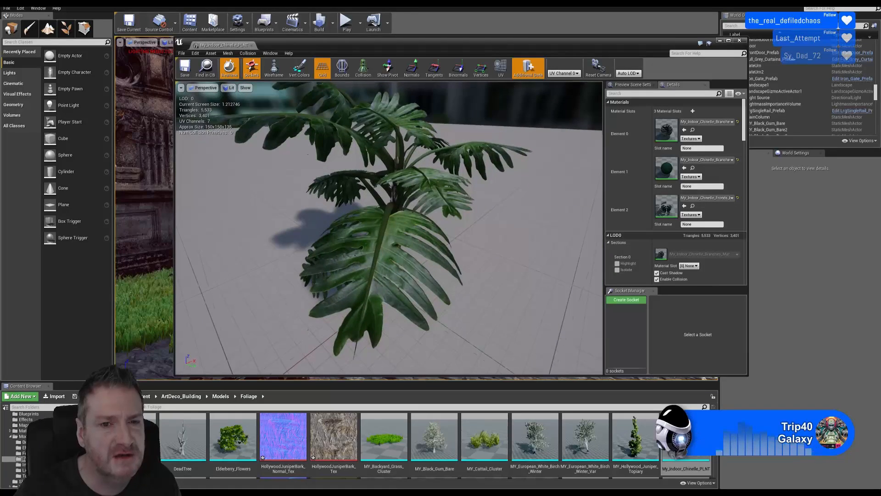
drag(390, 228, 351, 200)
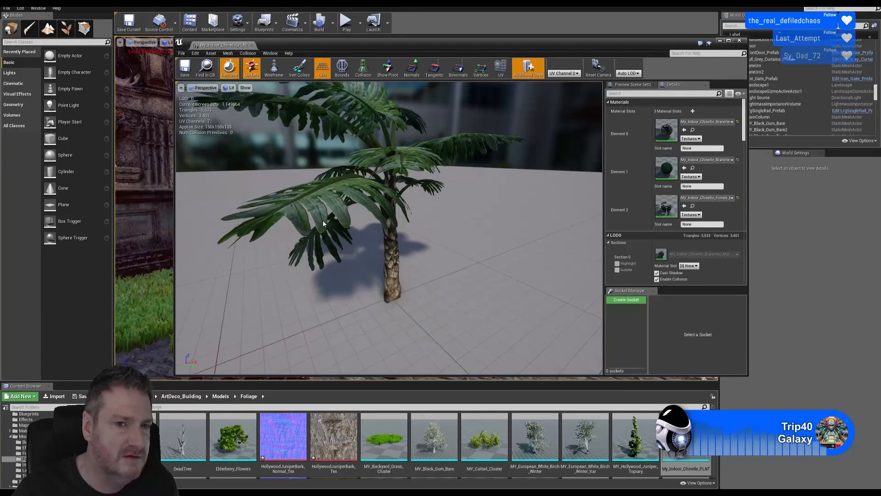
click(740, 41)
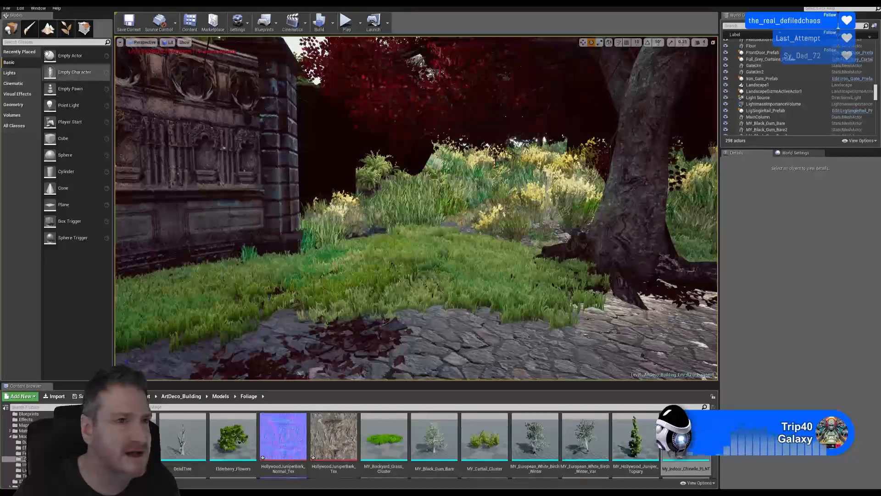
Add My_Indoor_Chinelle_PLNT as a foliage type and make it the active type for foliage painting.
click(66, 29)
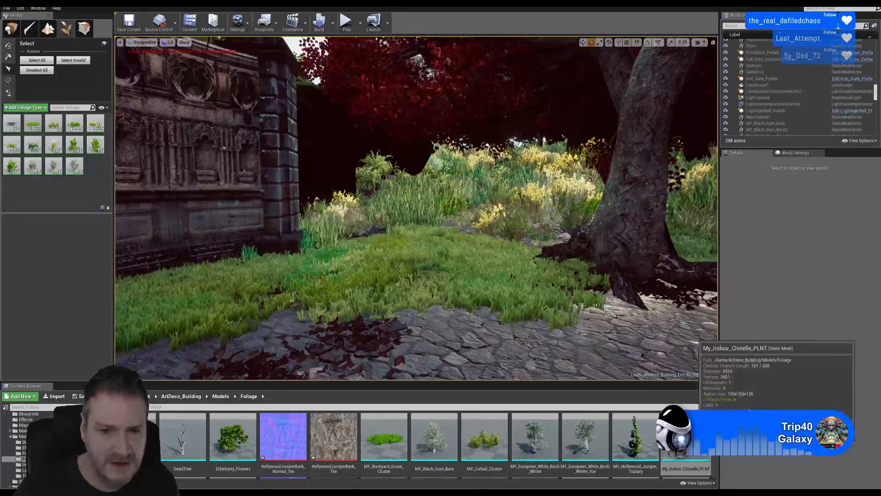
drag(685, 436, 68, 184)
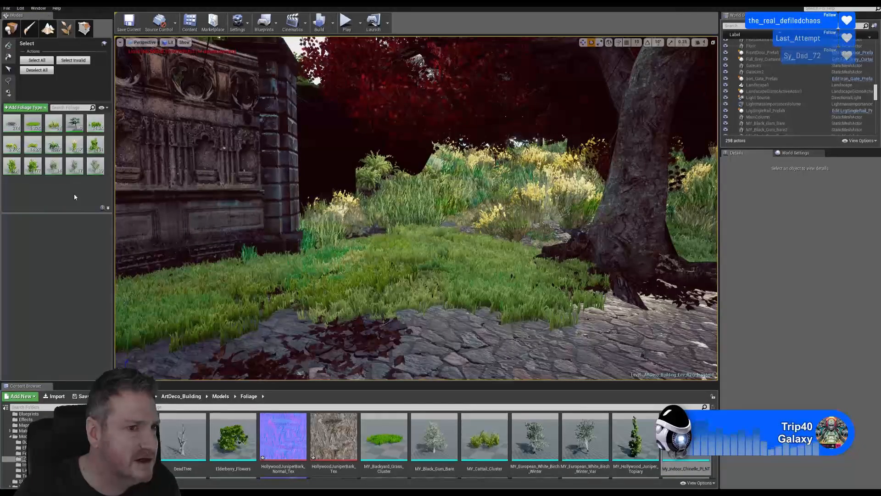
click(75, 123)
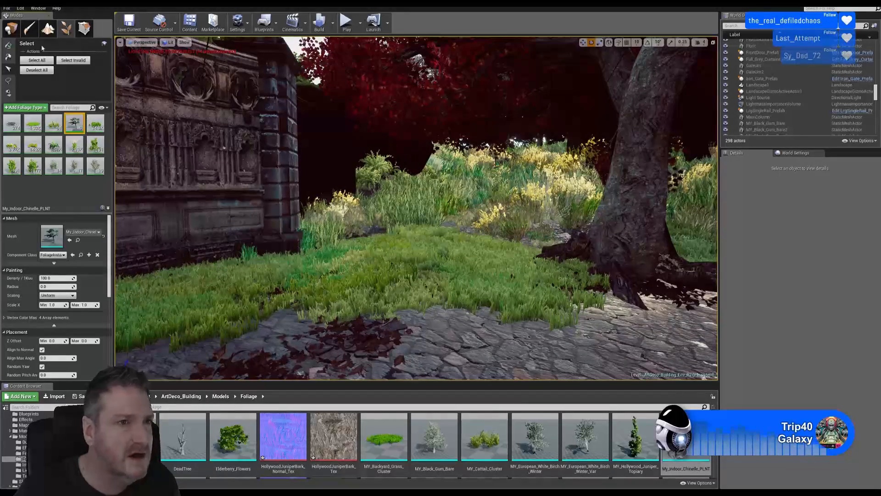
click(8, 46)
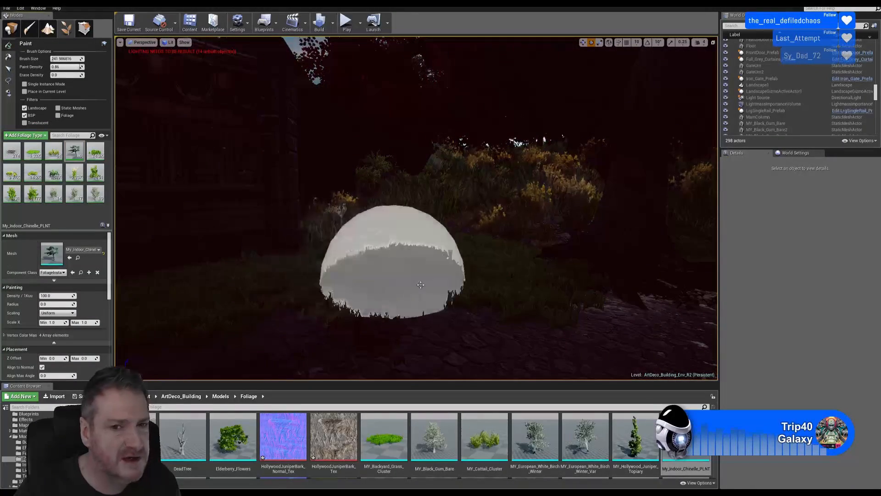
Try painting the Chinelle plant at its default scale on the lawn by the carved gate wall, and undo the stroke.
click(400, 276)
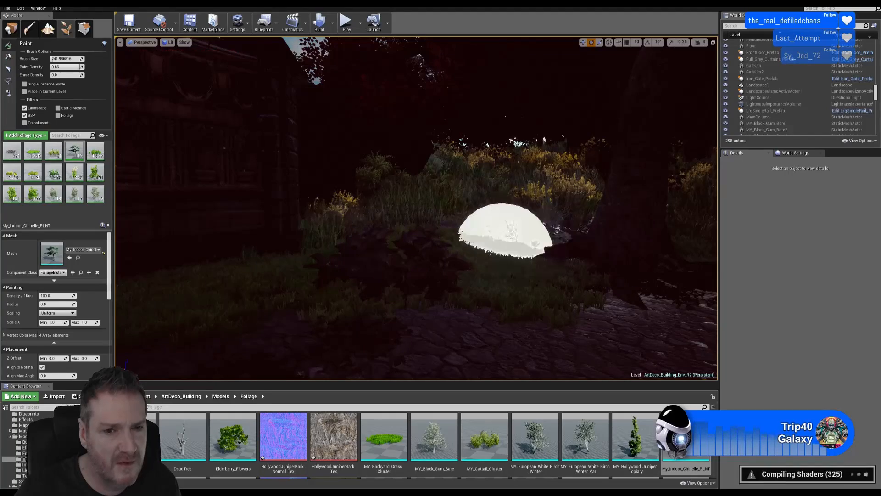
mouse_move(501, 252)
right_down()
mouse_move(516, 269)
mouse_move(499, 272)
right_up()
key(w)
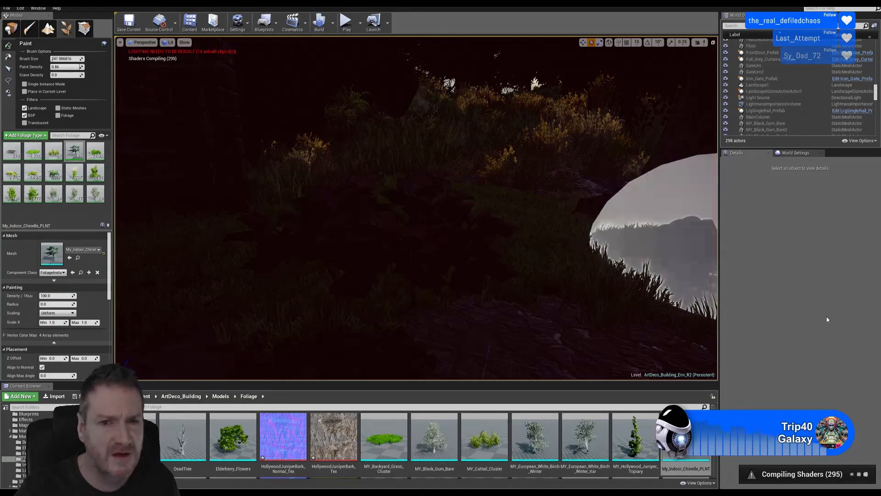
right_drag(590, 223, 590, 223)
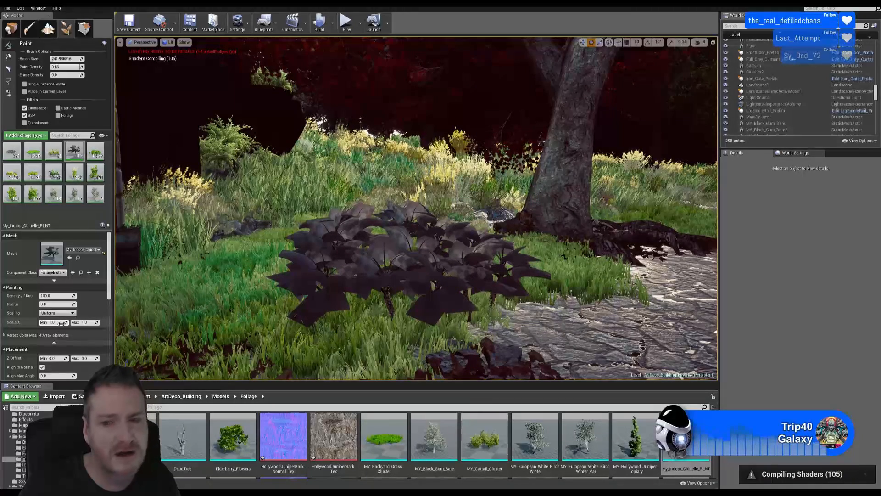
click(21, 8)
click(25, 22)
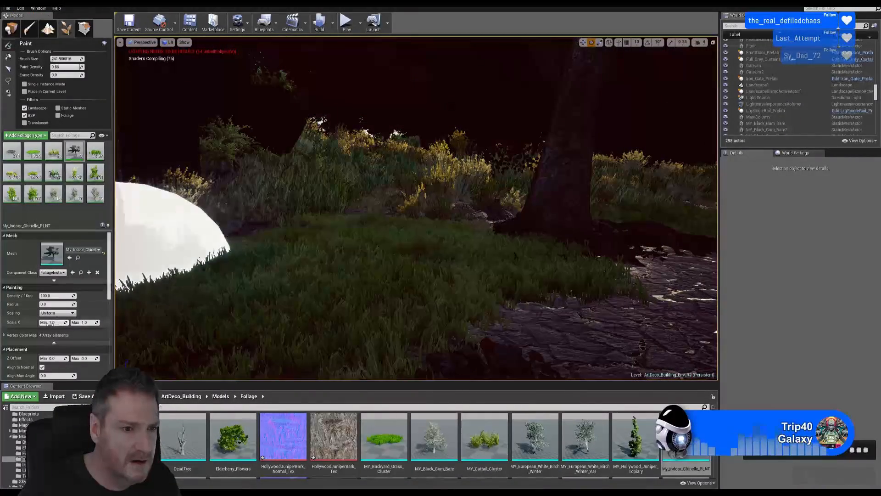
Try painting the Chinelle plant on the gate wall lawn with a scale range of 2 to 3, and undo the stroke.
text(2)
click(83, 322)
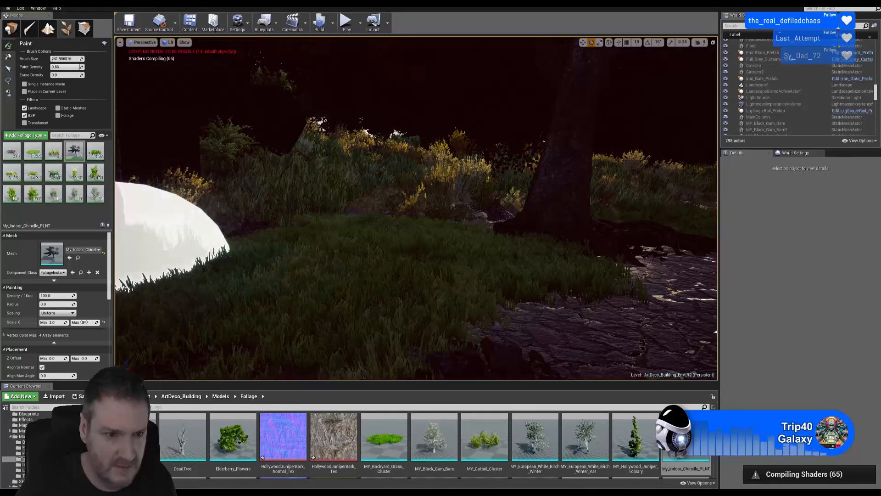
text(3)
key(Return)
click(331, 266)
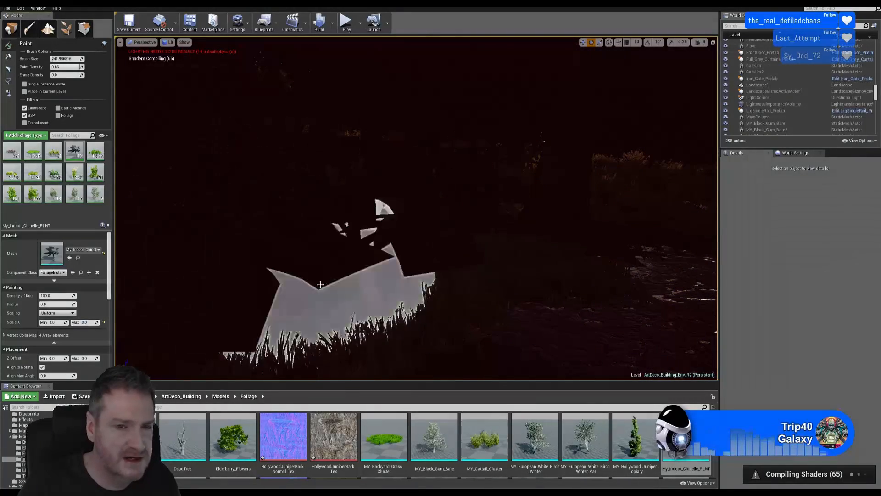
mouse_move(477, 237)
right_down()
mouse_move(493, 227)
mouse_move(436, 229)
mouse_move(490, 227)
right_up()
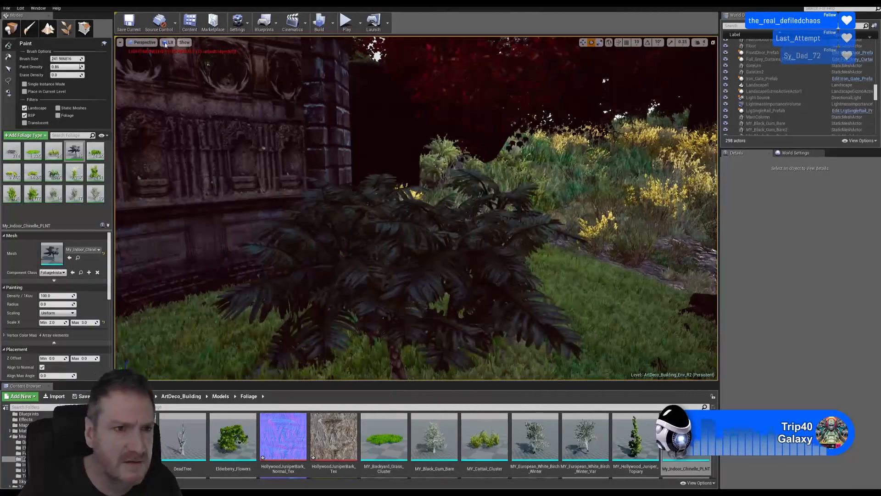
click(20, 8)
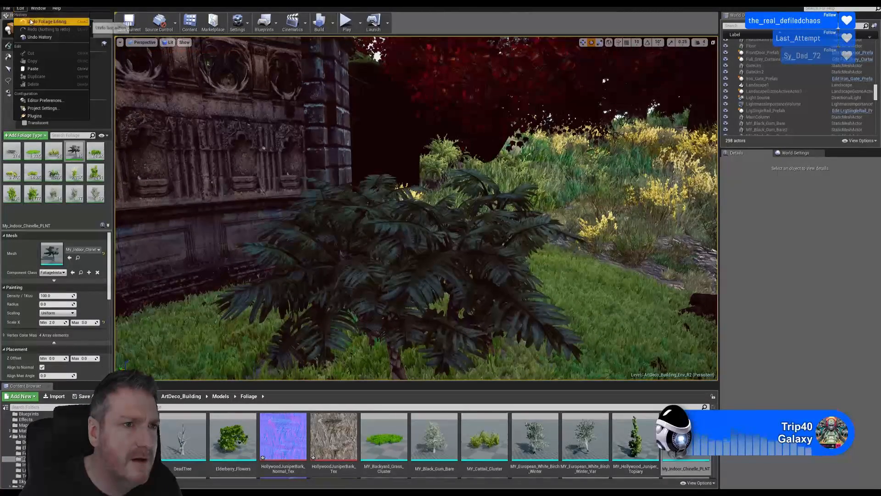
click(30, 21)
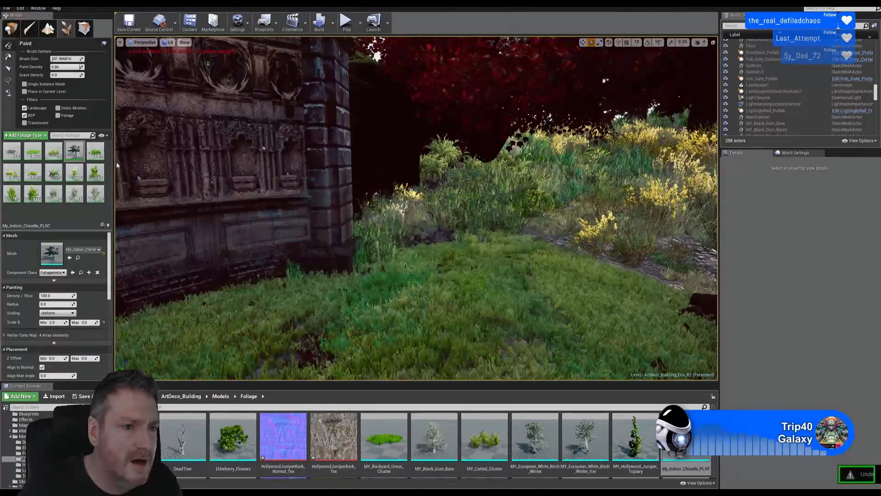
Set the Chinelle plant's scale range to 2.4 to 3.5 and lower its painting density to about 33.36.
click(52, 322)
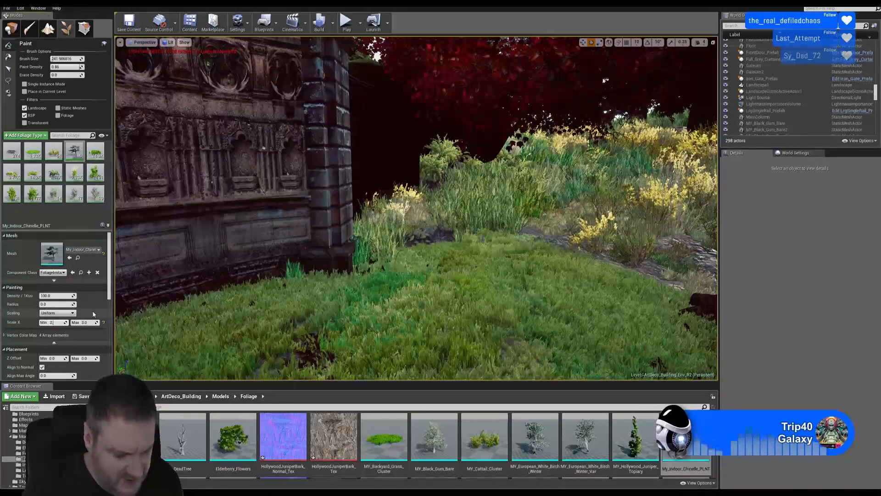
key(Tab)
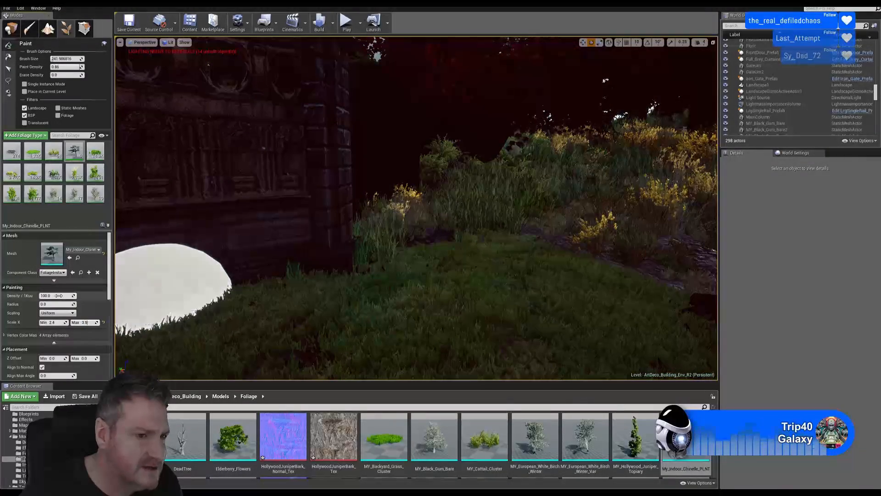
drag(58, 295, 43, 296)
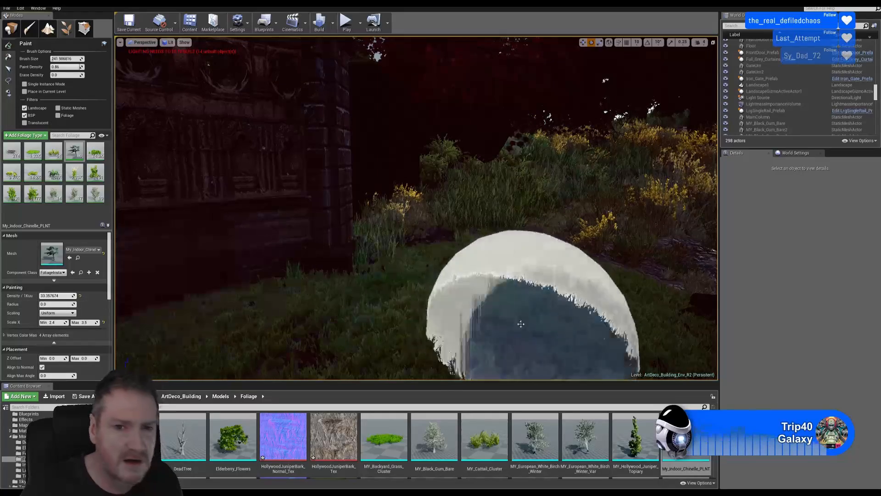
Paint the enlarged Chinelle plants across the lawn in front of the carved gate wall, between the paving and the large tree.
click(483, 296)
right_drag(483, 296, 446, 280)
mouse_move(446, 280)
mouse_down()
mouse_move(531, 280)
mouse_move(670, 317)
mouse_up()
mouse_move(554, 251)
right_down()
mouse_move(555, 232)
mouse_move(562, 235)
mouse_move(442, 231)
mouse_move(527, 237)
mouse_move(510, 240)
mouse_move(438, 298)
right_up()
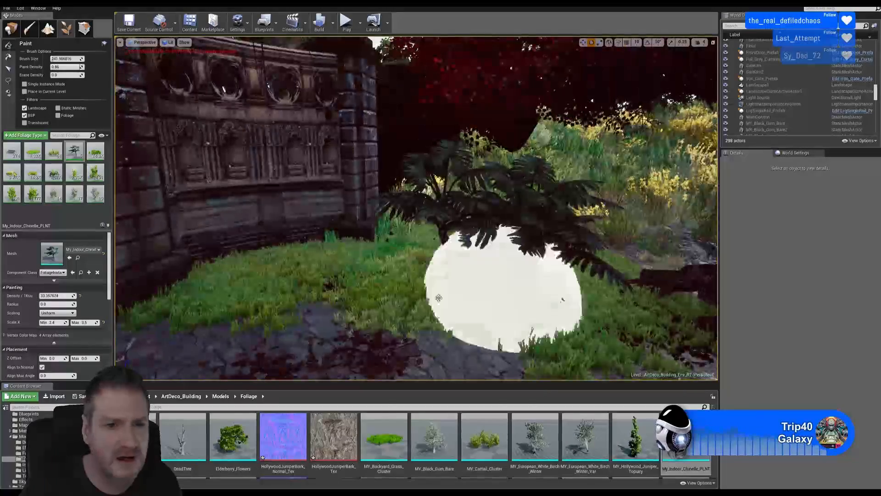
drag(346, 274, 386, 274)
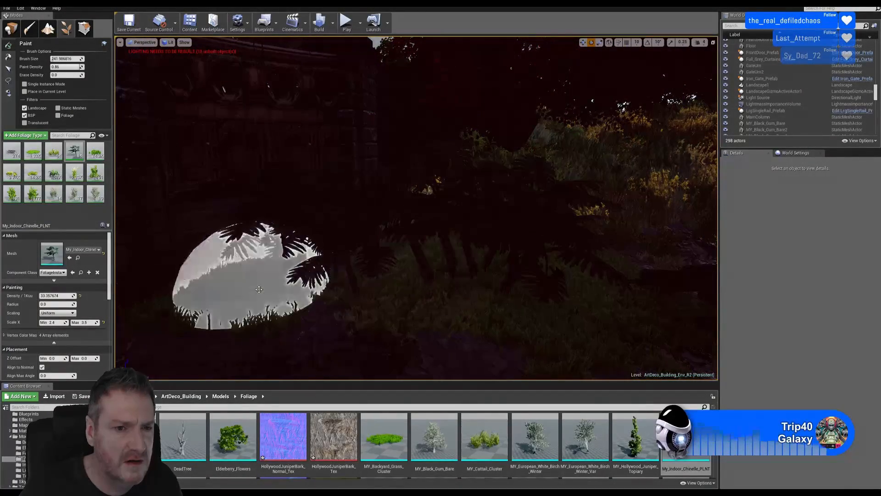
right_drag(394, 271, 409, 229)
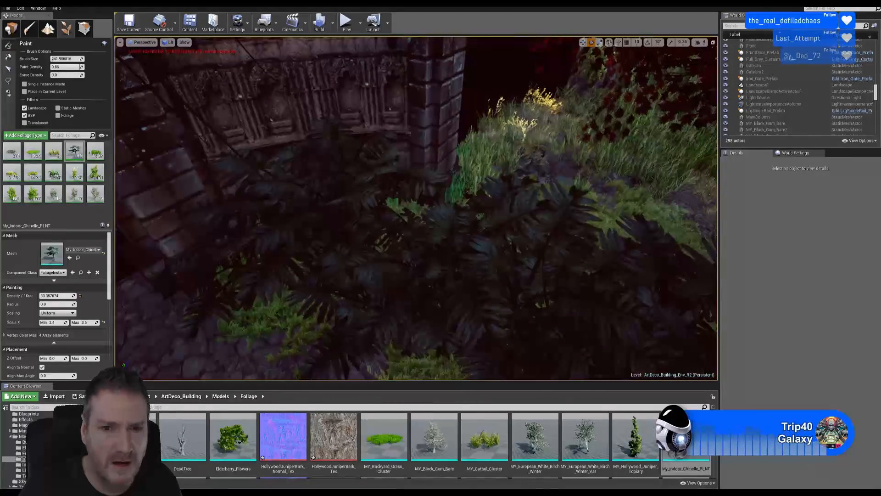
mouse_move(478, 184)
right_down()
mouse_move(452, 234)
mouse_move(488, 225)
right_up()
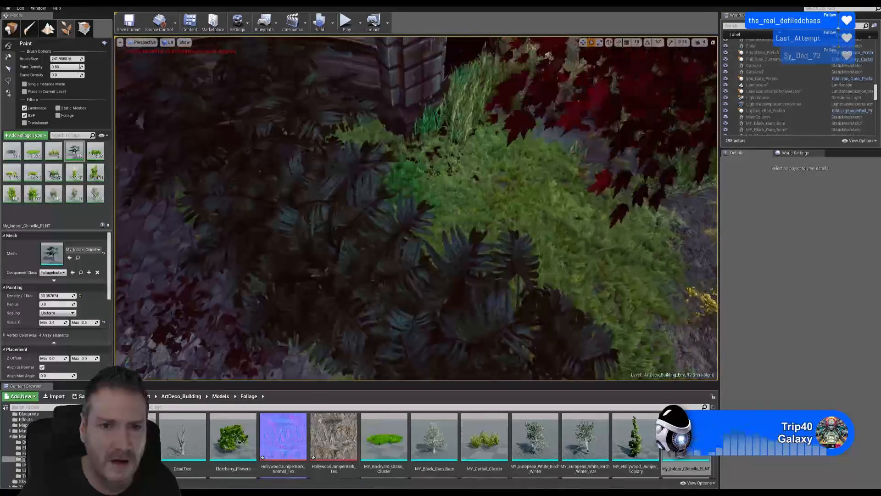
drag(437, 169, 410, 174)
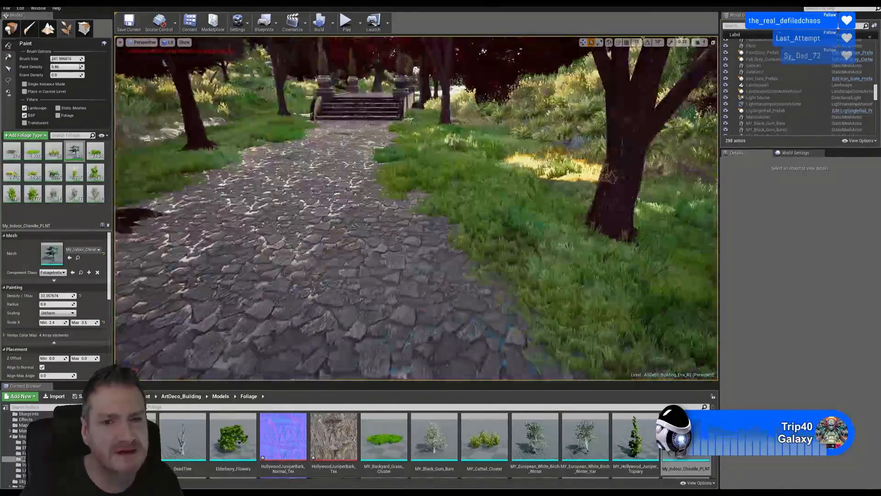
Paint Chinelle plants on the lawn across the path, around the tree and in front of the opposite carved wall.
right_drag(407, 177, 542, 182)
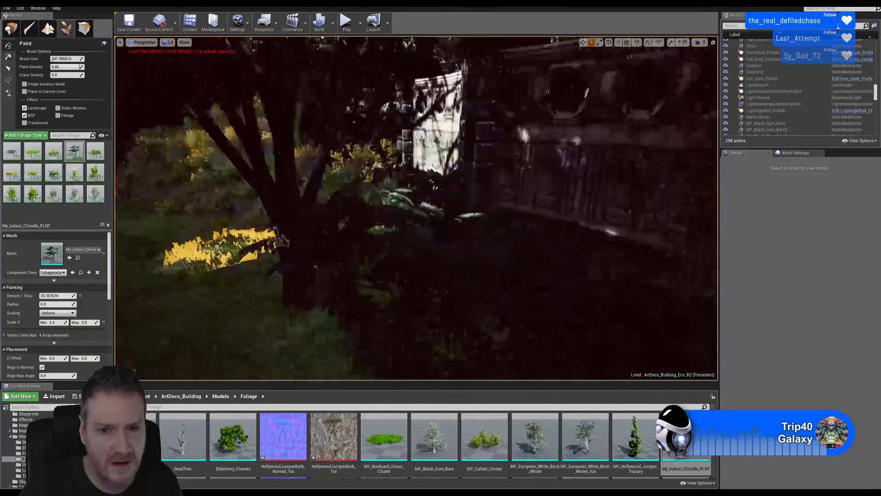
click(351, 265)
mouse_move(434, 266)
right_down()
mouse_move(443, 241)
mouse_move(463, 250)
mouse_move(626, 251)
mouse_move(592, 254)
right_up()
right_drag(404, 178, 620, 187)
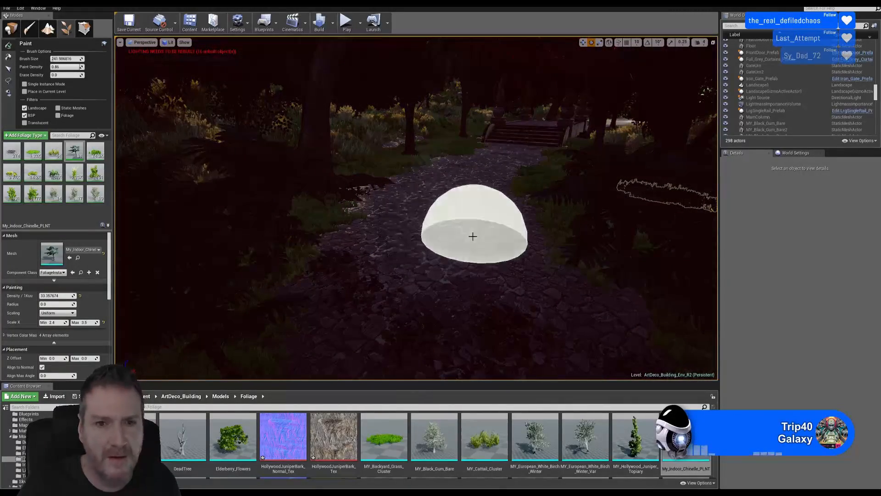
mouse_move(416, 208)
right_down()
mouse_move(406, 223)
mouse_move(459, 220)
mouse_move(395, 220)
mouse_move(441, 216)
mouse_move(456, 233)
right_up()
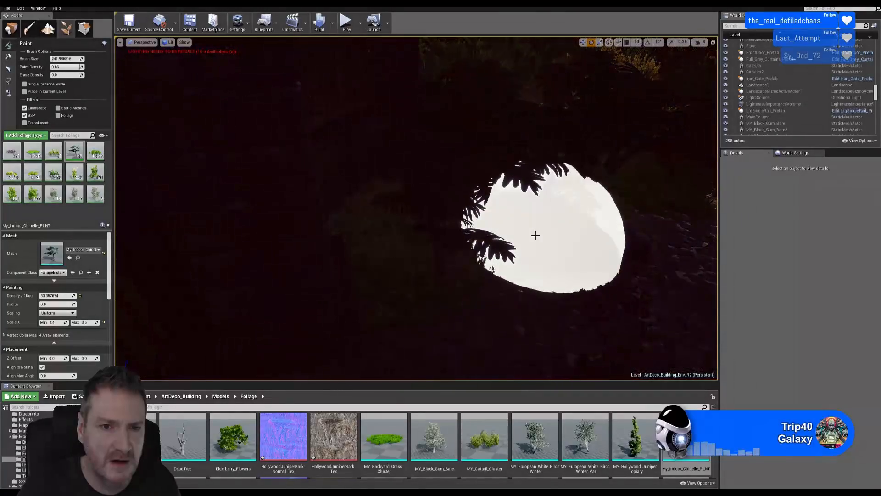
right_drag(535, 234, 555, 155)
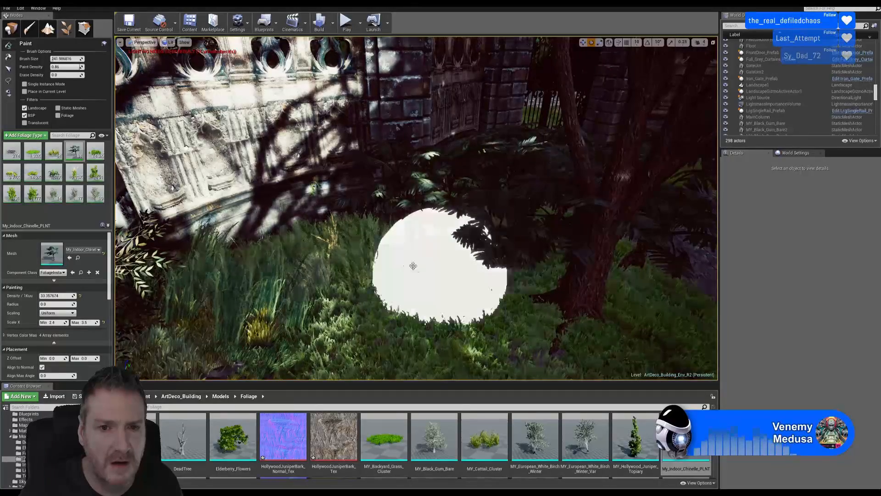
click(399, 262)
right_drag(413, 266, 441, 294)
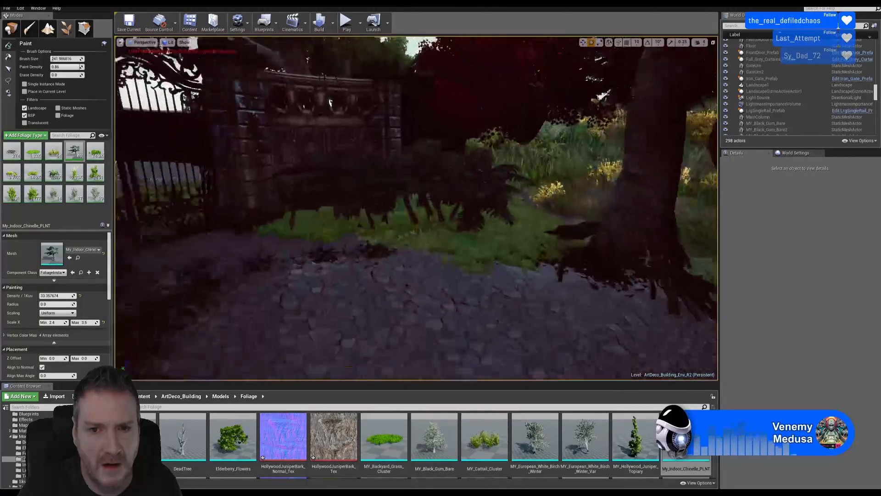
Examine the new Chinelle plants on both sides of the stone path near the iron gate, and leave foliage editing.
right_drag(440, 294, 376, 307)
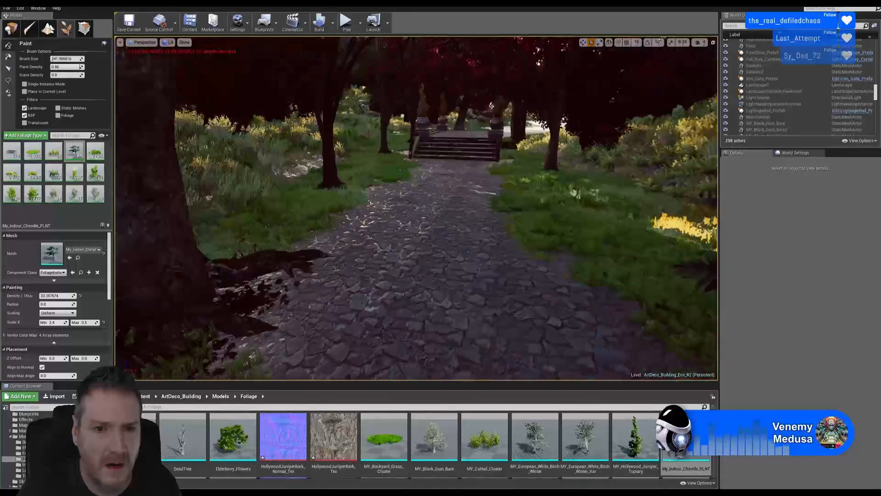
mouse_move(441, 294)
right_down()
mouse_move(463, 293)
mouse_move(427, 294)
right_up()
right_drag(387, 198, 417, 203)
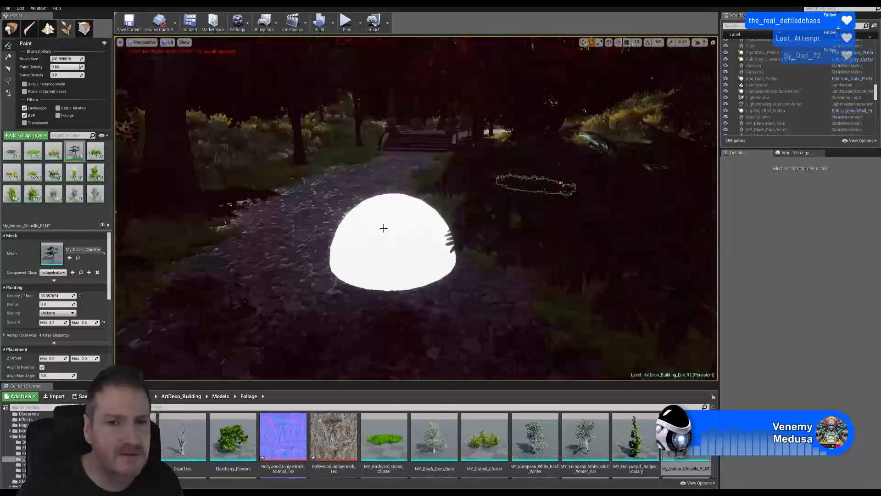
click(11, 28)
right_drag(376, 207, 460, 245)
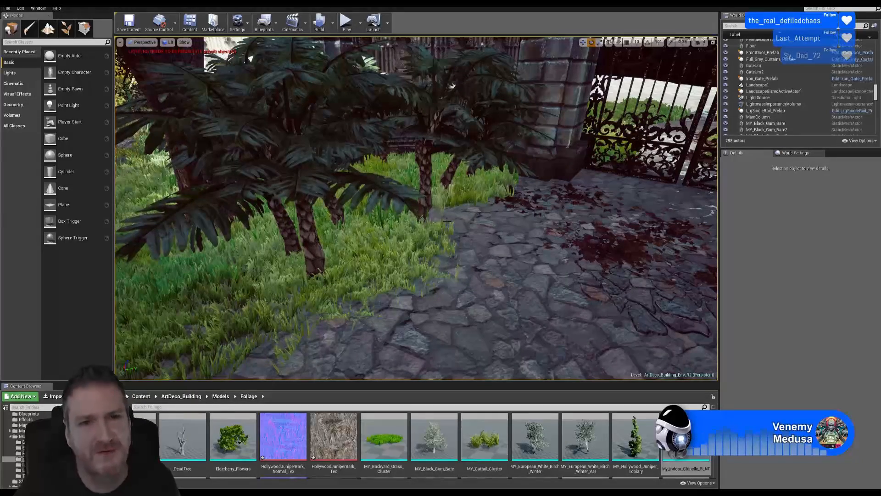
right_drag(508, 225, 594, 216)
Import the MY_Azalea_Bush SpeedTree model from the Speedtree UE4 Mine folder into the Foliage folder with the default SpeedTree options.
right_drag(449, 252, 592, 265)
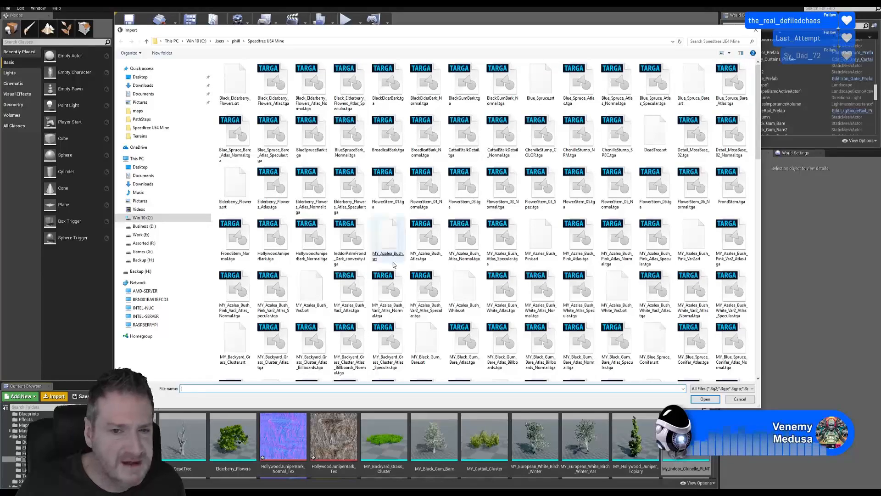
double_click(393, 241)
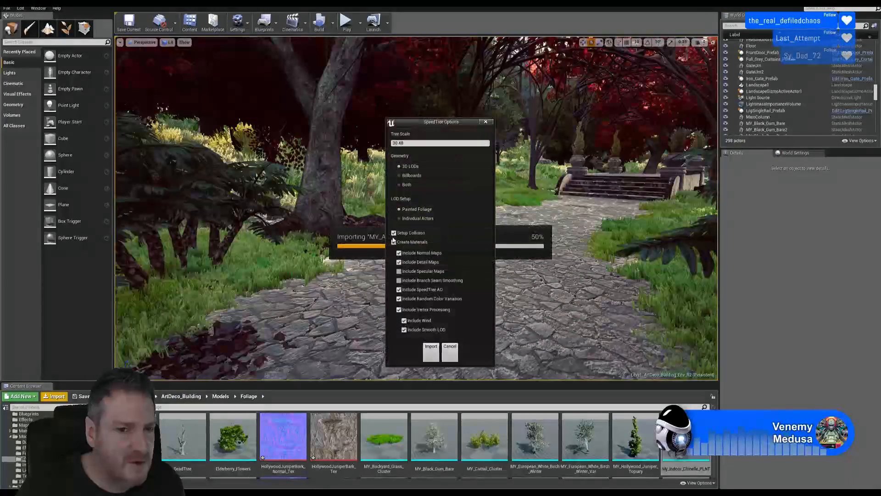
click(431, 348)
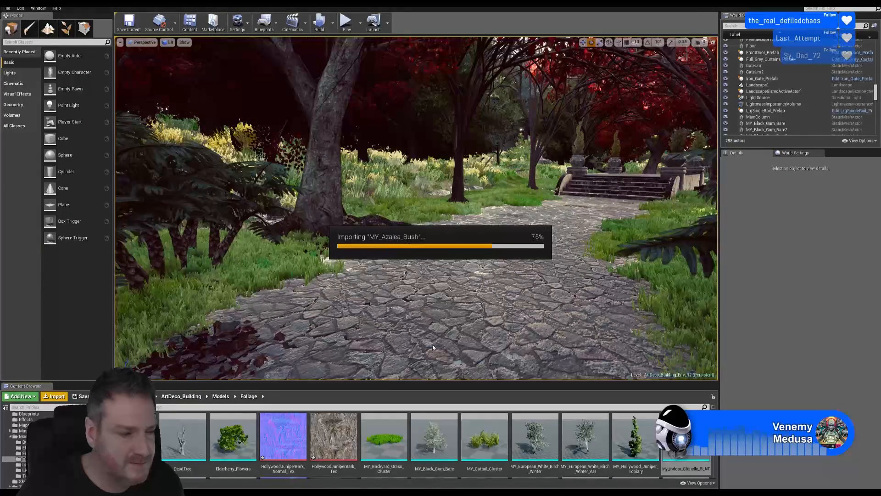